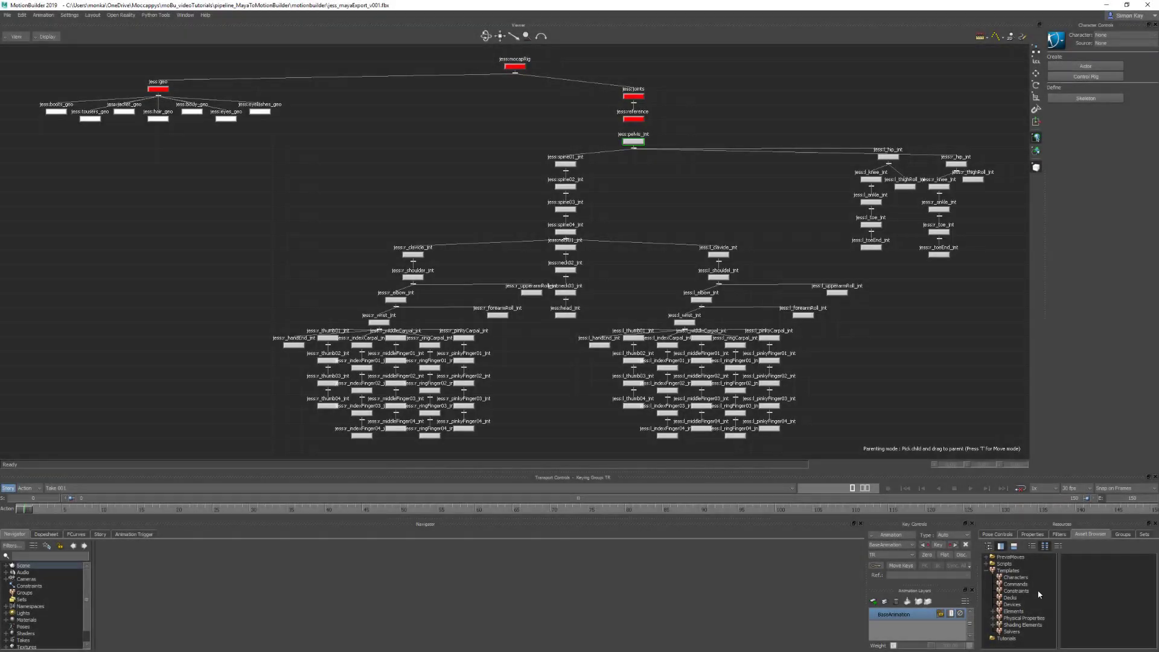
# Step: Add a Null element beside jess:reference in the schematic as the parent of jess:pelvis_jnt
pyautogui.moveTo(1147, 607); pyautogui.dragTo(664, 118)
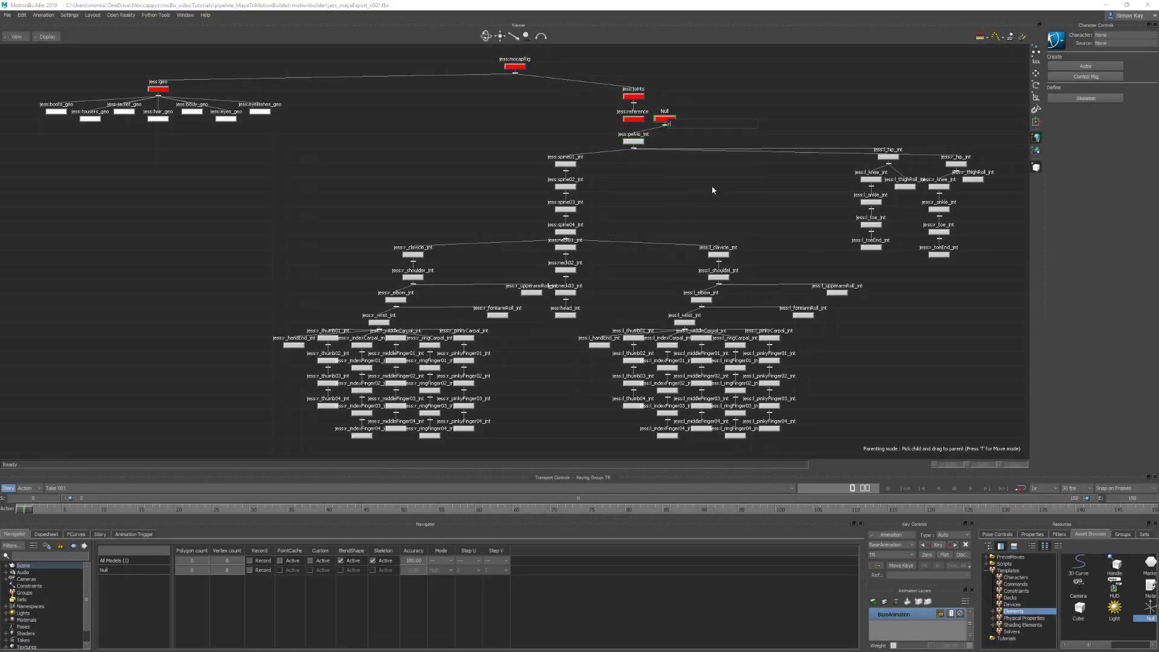
pyautogui.hotkey('ctrl', 'w')
pyautogui.moveTo(945, 465); pyautogui.dragTo(912, 466)
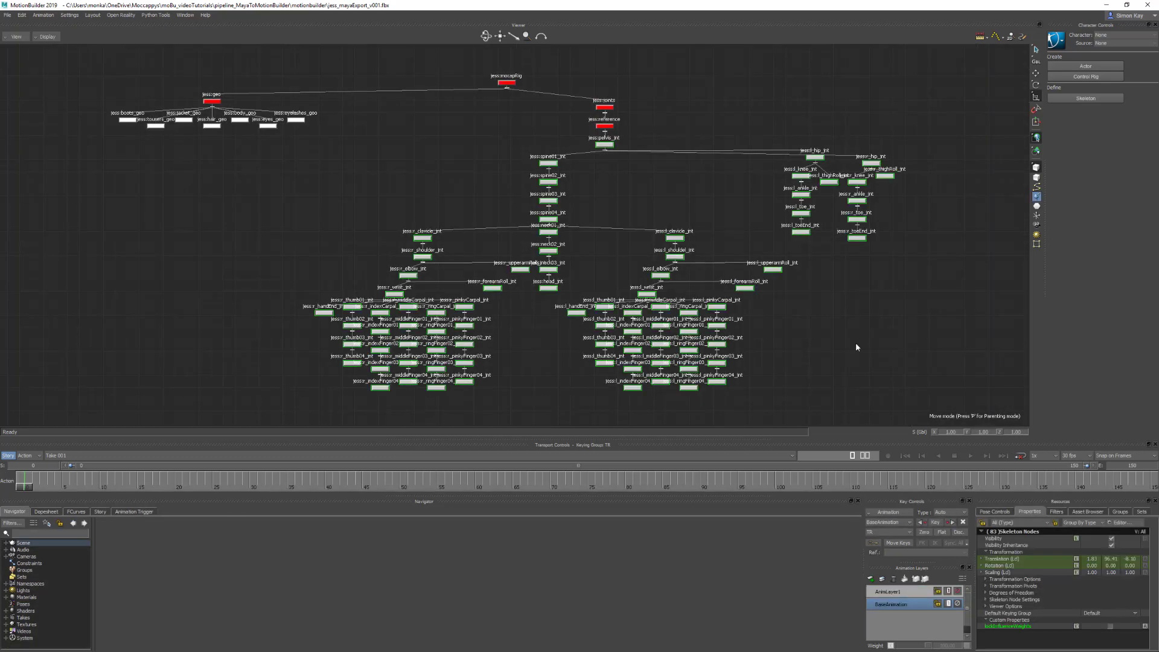
# Step: Adjust the display size of all selected skeleton nodes in their Skeleton Node Settings, keeping the Bone look
pyautogui.hotkey('ctrl', 'w')
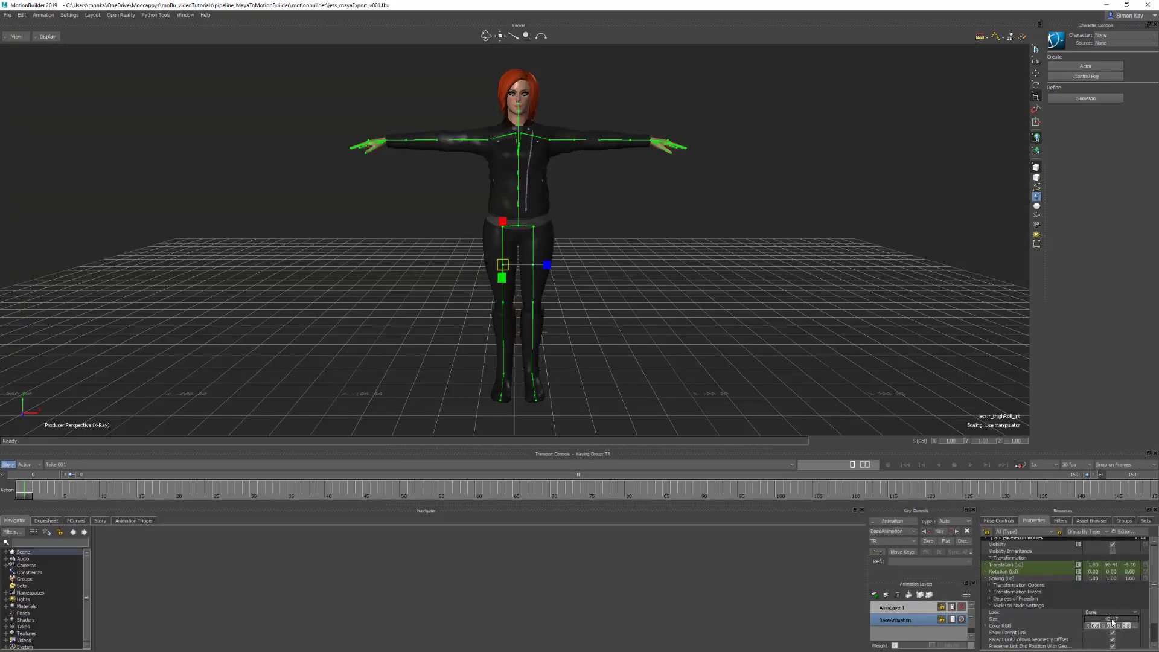
pyautogui.hotkey('ctrl', 'w')
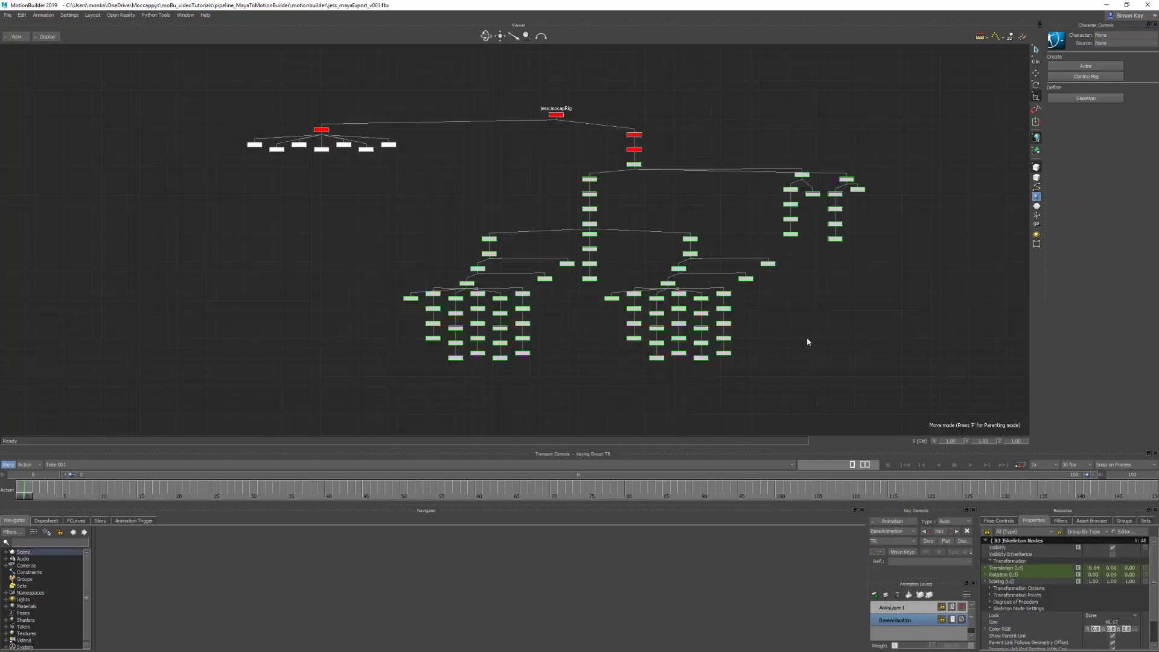
pyautogui.hotkey('ctrl', 'w')
# Step: Create a group named skeleton from the selected joints
pyautogui.click(1123, 520)
pyautogui.click(995, 635)
pyautogui.write('skeleton')
pyautogui.press('Return')
# Step: Group the character's geometry nodes as geo and create a further group from the geometry and joints
pyautogui.hotkey('ctrl', 'w')
pyautogui.click(833, 349)
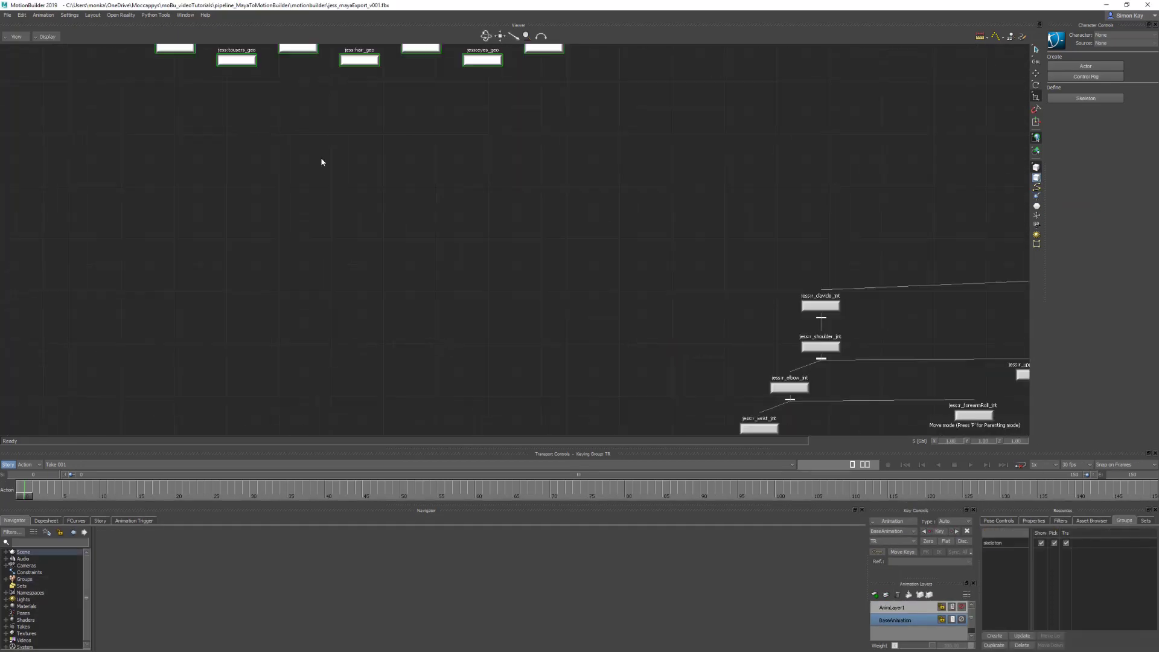
pyautogui.rightClick(398, 236)
pyautogui.click(458, 273)
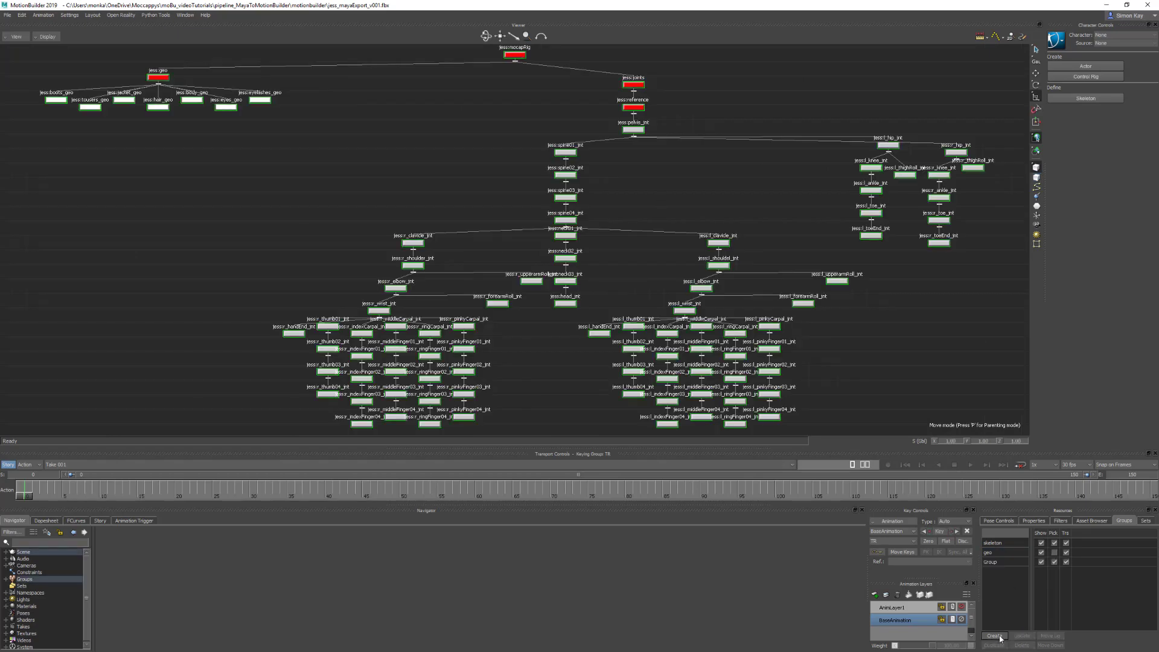
# Step: Organize the scene's textures and videos into a Textures Folder and a Videos Folder
pyautogui.hotkey('ctrl', 'w')
pyautogui.rightClick(34, 619)
pyautogui.click(62, 605)
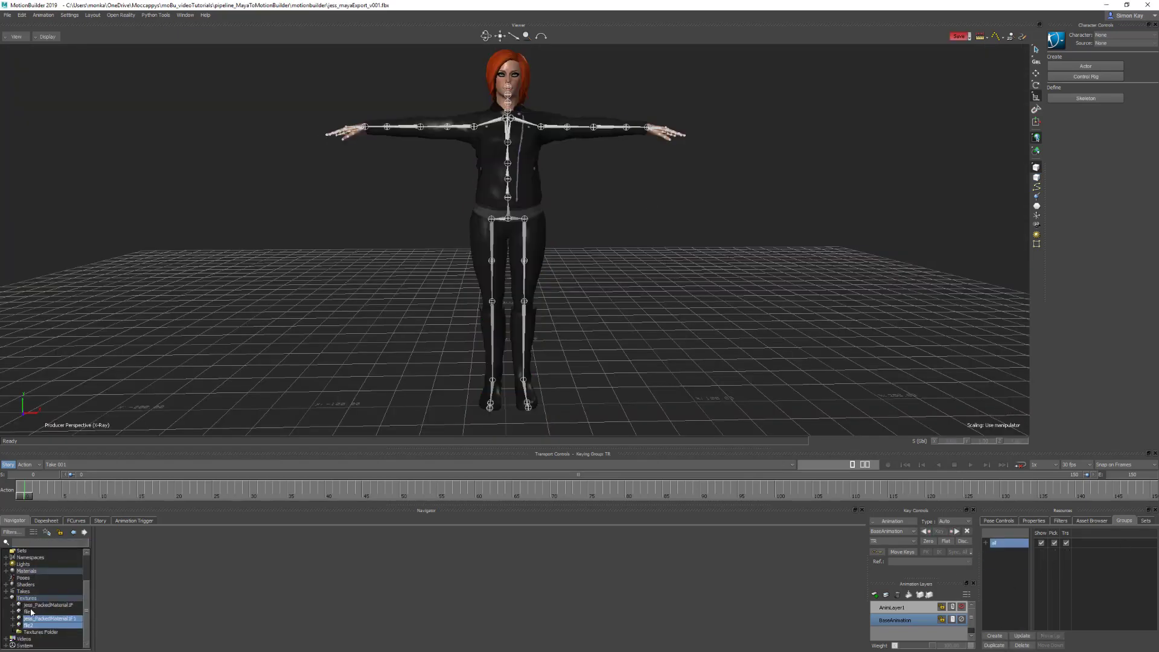
pyautogui.scroll(-2, 47, 640)
pyautogui.scroll(5, 48, 640)
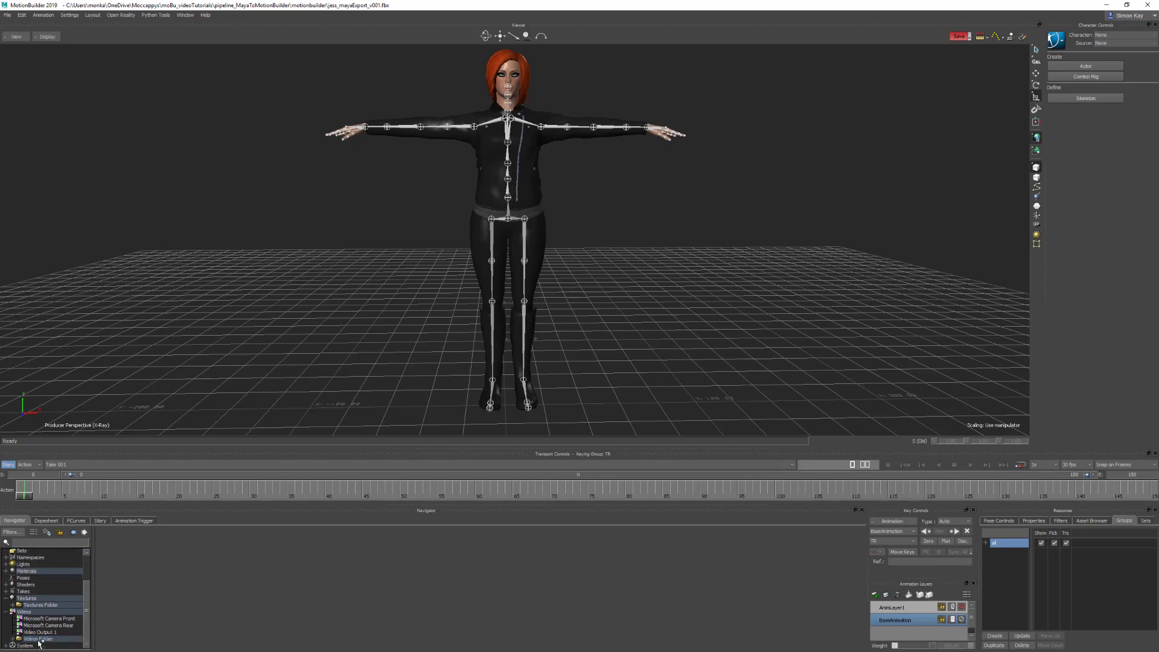
# Step: Select the whole mocapRig branch together with the group all and its geo and skeleton subgroups
pyautogui.click(32, 559)
pyautogui.rightClick(36, 559)
pyautogui.click(70, 547)
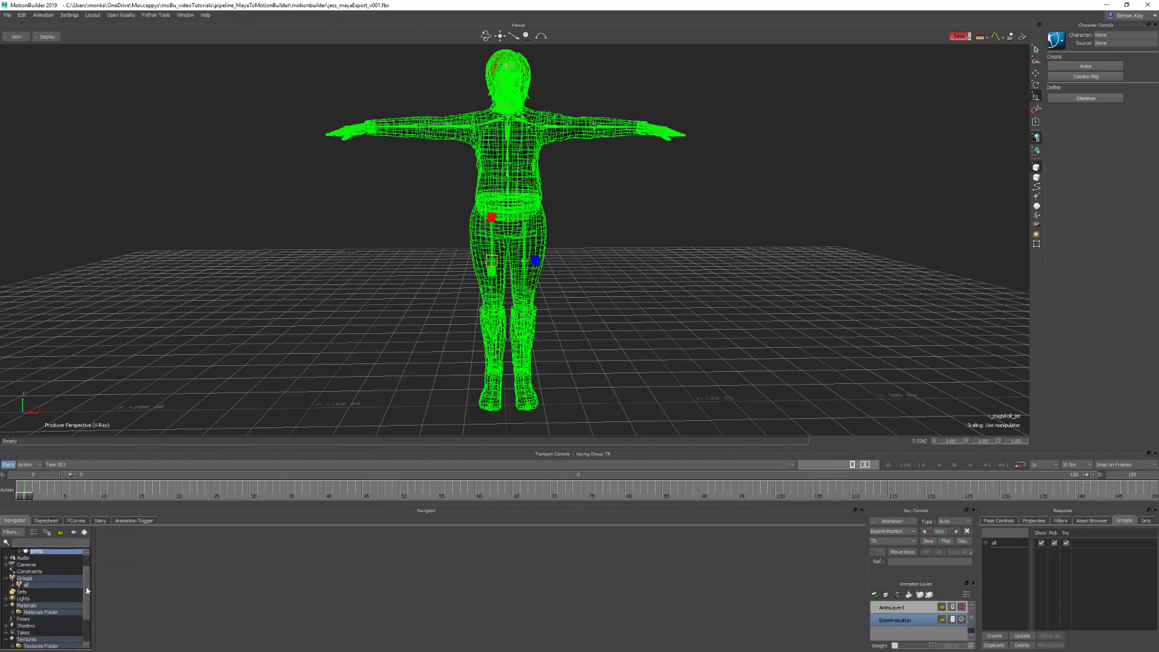
pyautogui.click(996, 547)
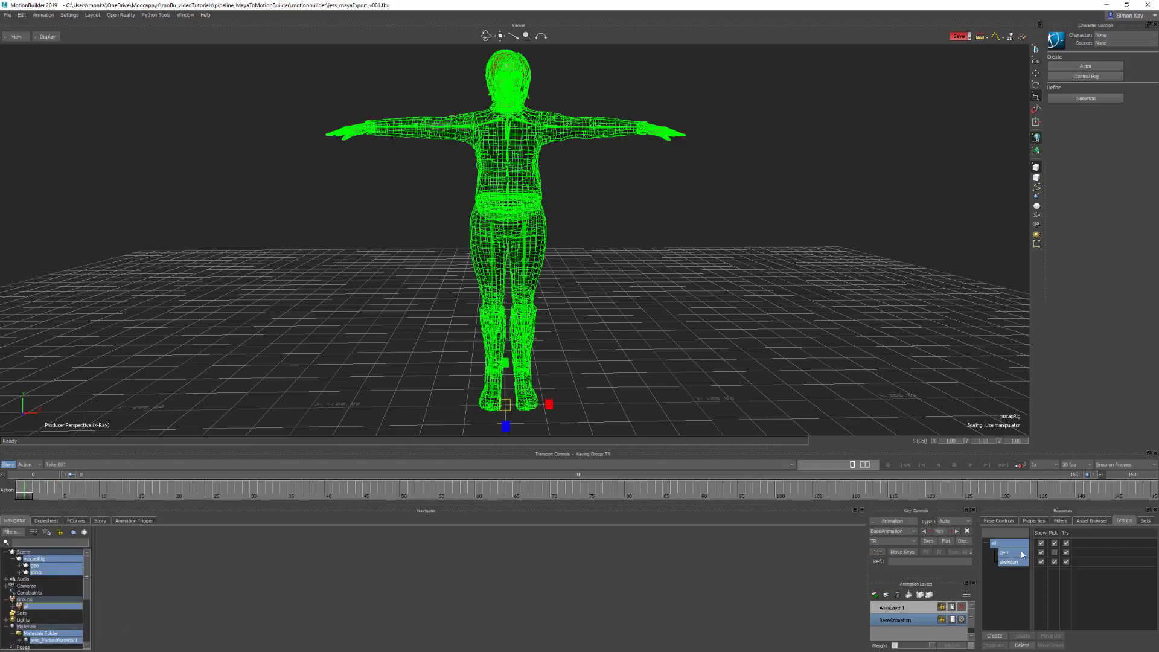
# Step: Add the new namespace jess to the selected objects, with the namespace applied to the branch
pyautogui.rightClick(34, 558)
pyautogui.click(91, 513)
pyautogui.click(552, 360)
pyautogui.write('jess')
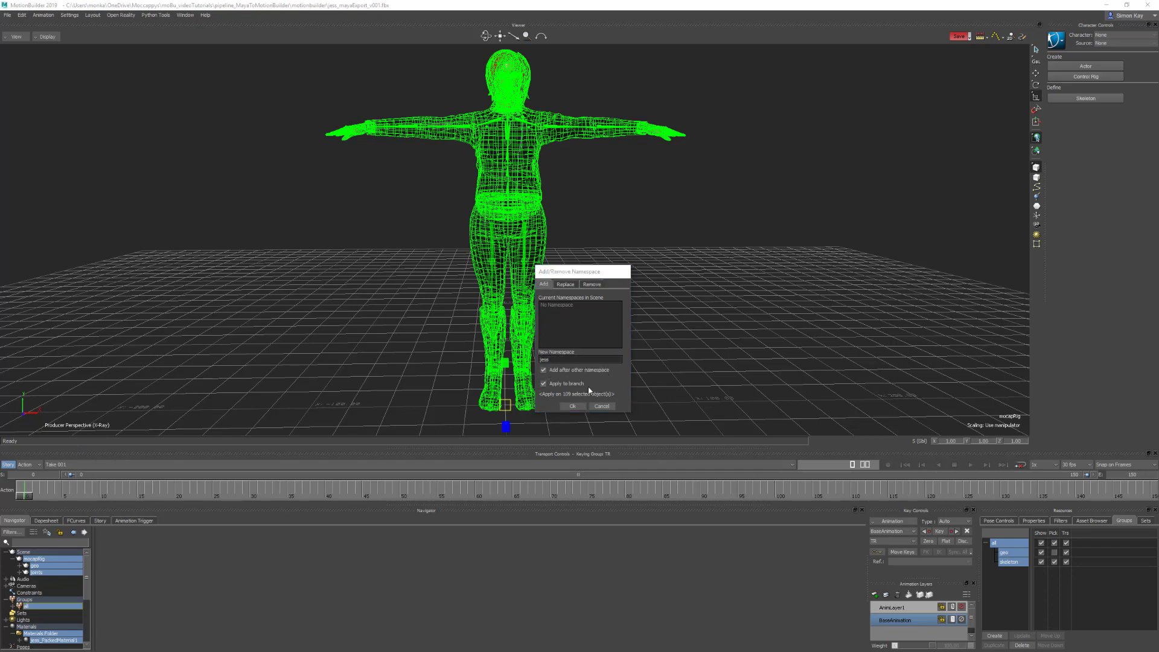
pyautogui.click(572, 406)
# Step: Clear the selection and set the timeline's end frame to 30
pyautogui.click(7, 15)
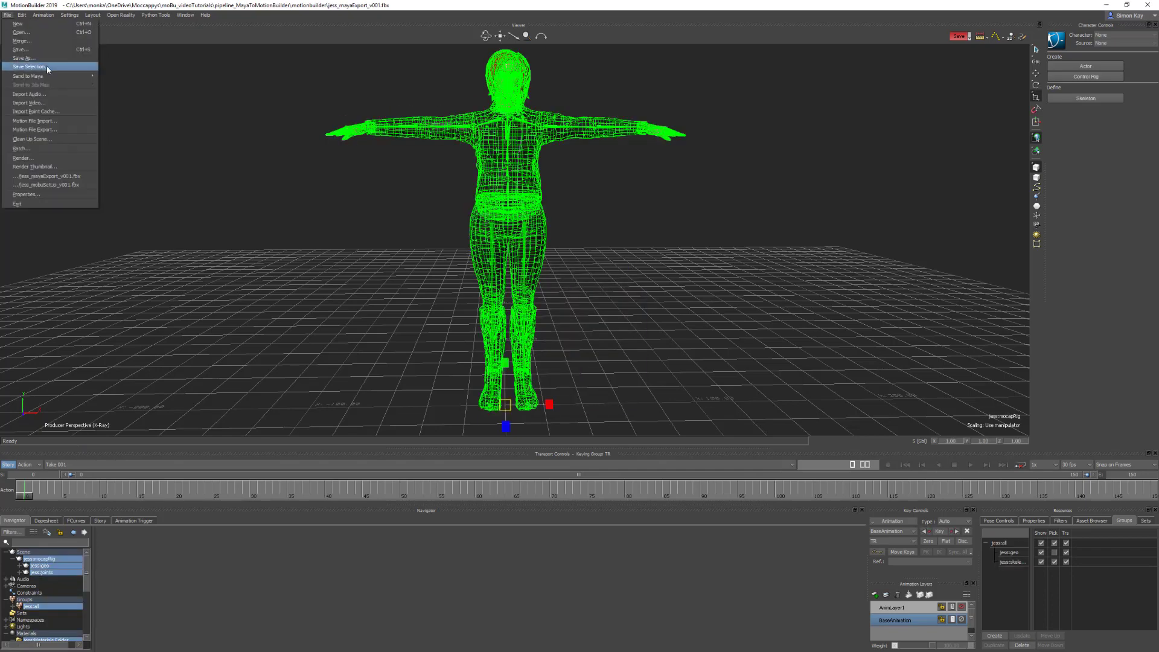
pyautogui.click(770, 331)
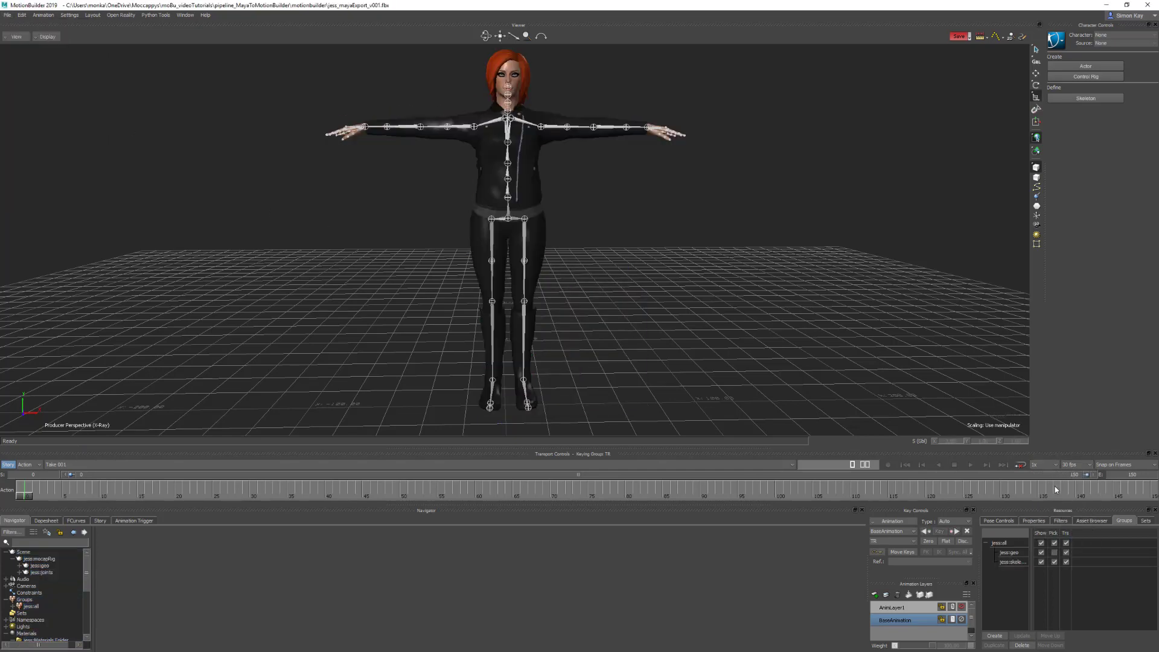
pyautogui.click(907, 465)
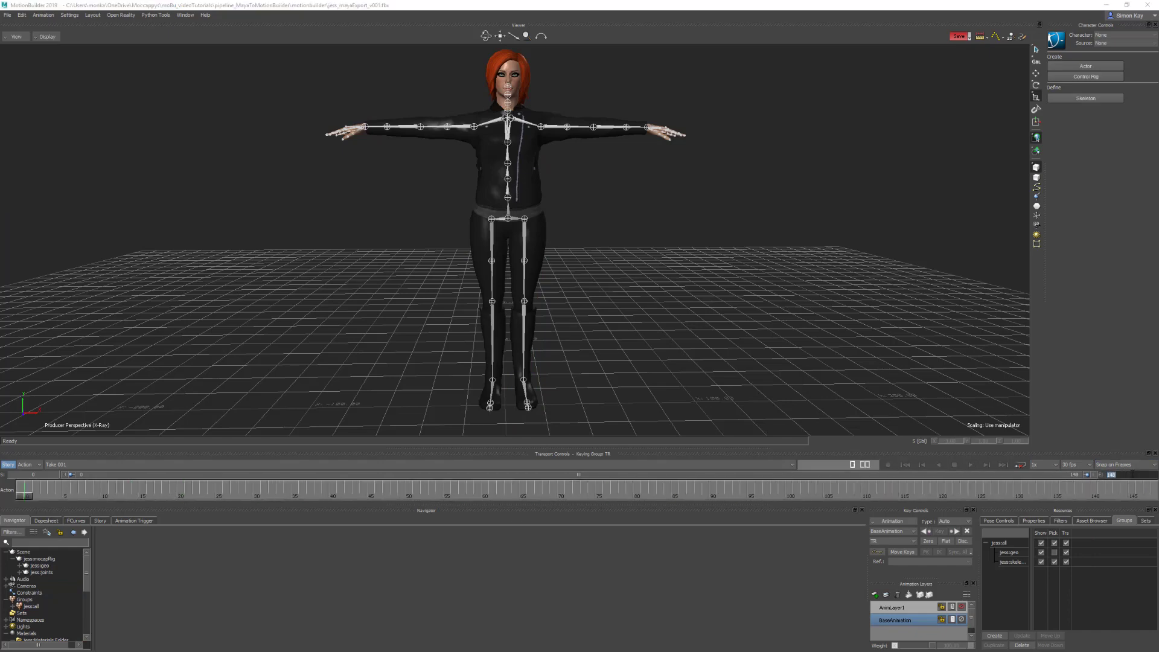
# Step: Save the scene as a binary FBX file named jess_MoBuSetup_v001, discarding all animation
pyautogui.click(7, 16)
pyautogui.click(52, 99)
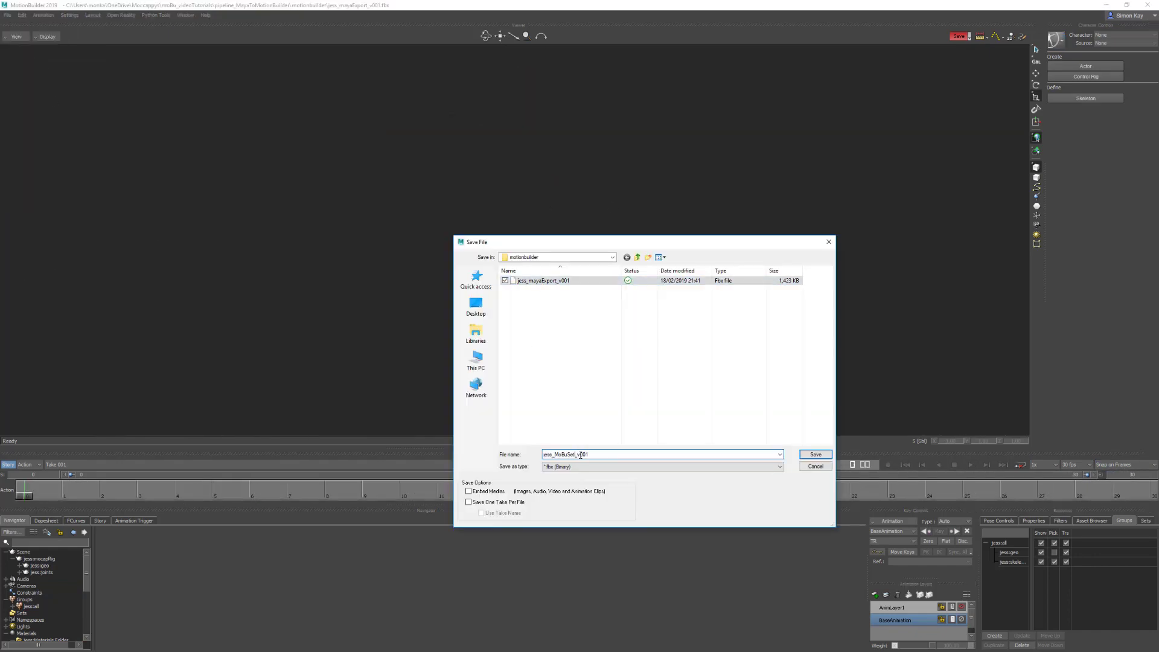
pyautogui.press('Return')
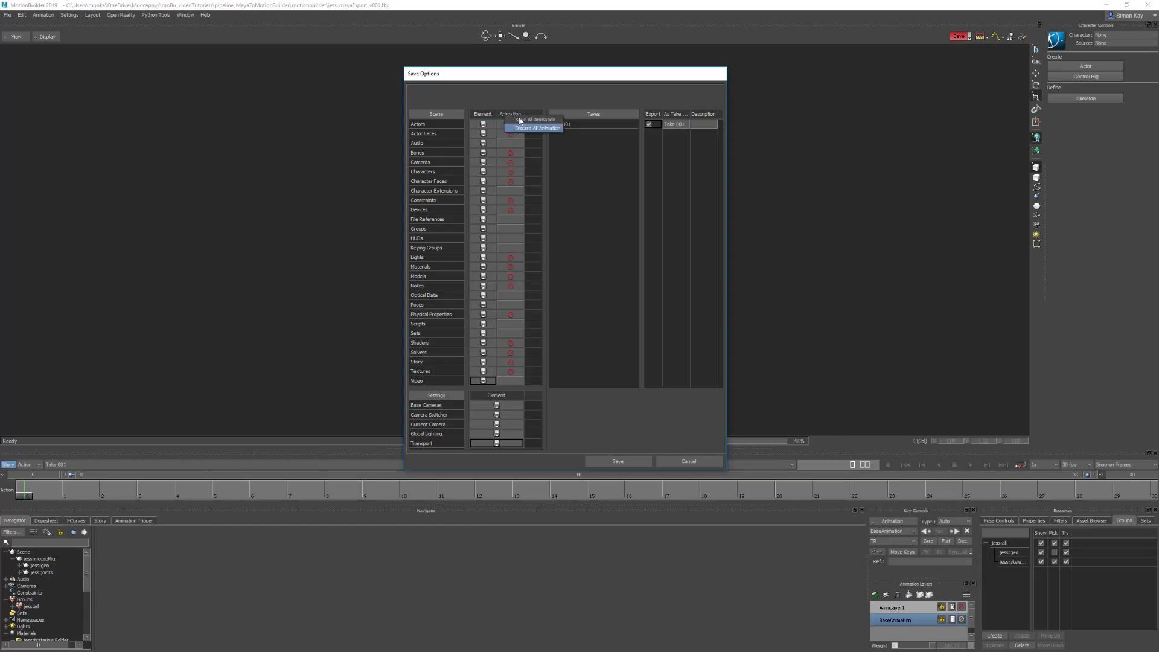
pyautogui.press('Return')
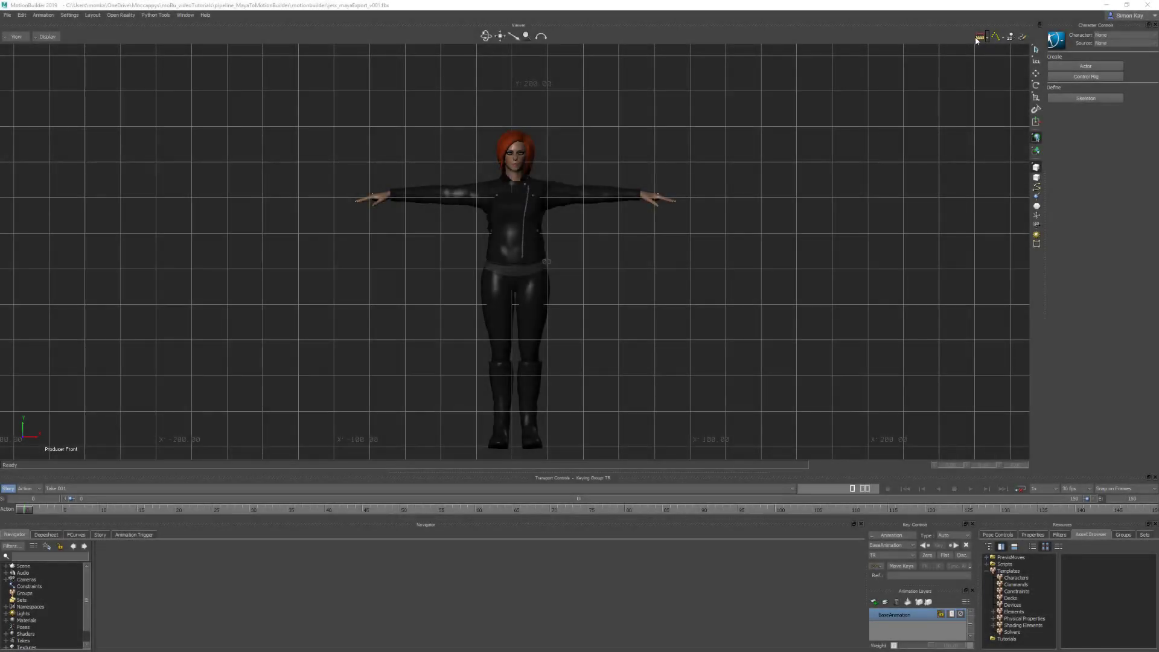
# Step: Measure the character's height in the front view with a ruler from the feet to the top of the head
pyautogui.click(986, 37)
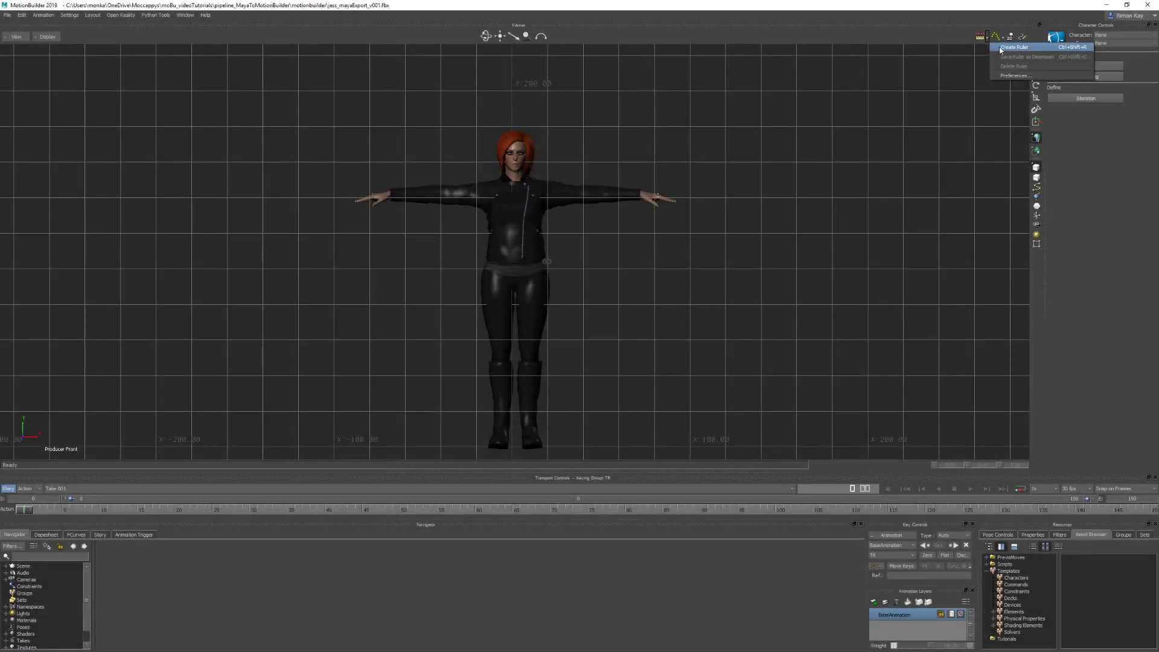
pyautogui.click(1008, 47)
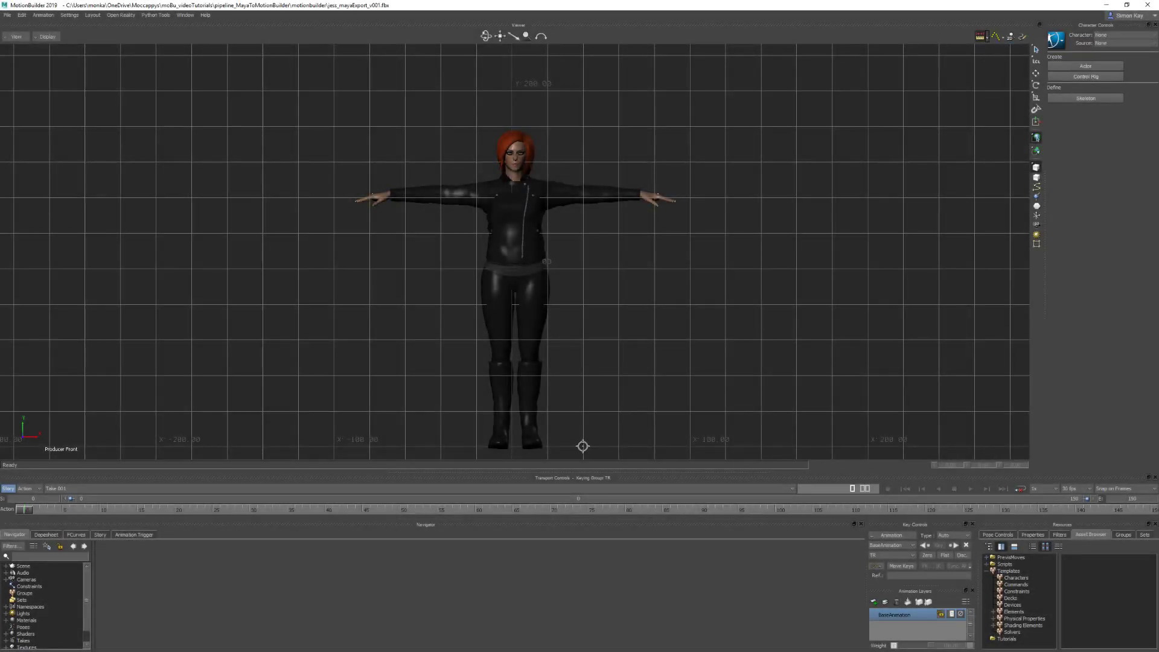
pyautogui.moveTo(582, 446); pyautogui.dragTo(582, 128)
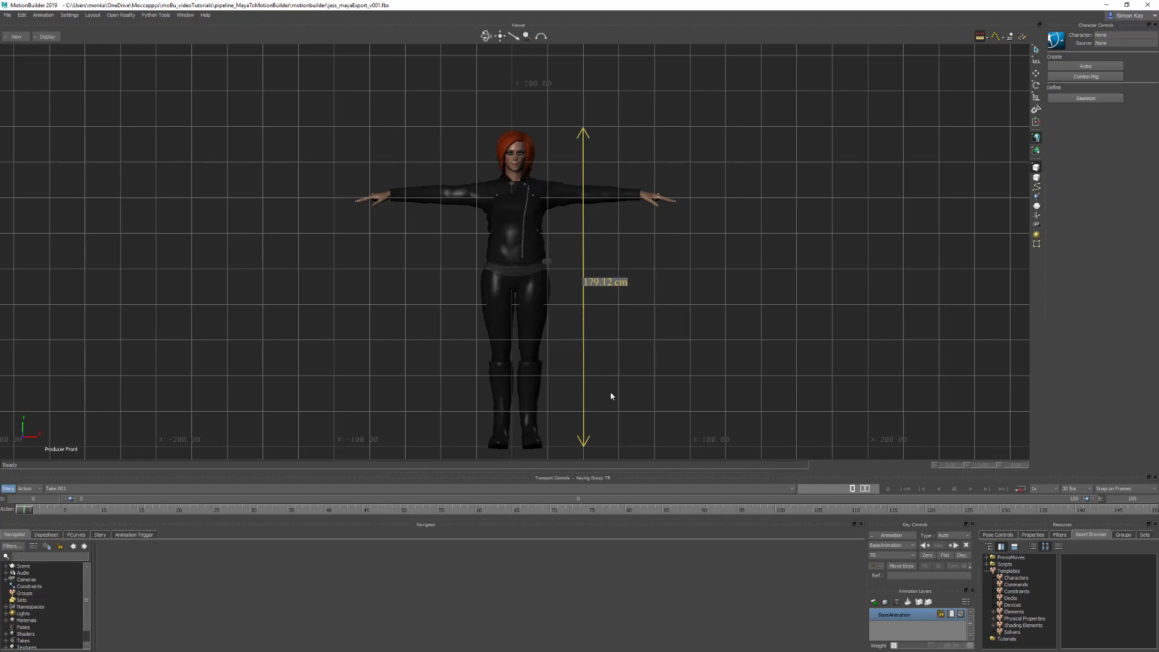
# Step: Measure the differently scaled versions of the character from feet to head with rulers in the front view
pyautogui.scroll(-5, 582, 419)
pyautogui.scroll(4, 581, 418)
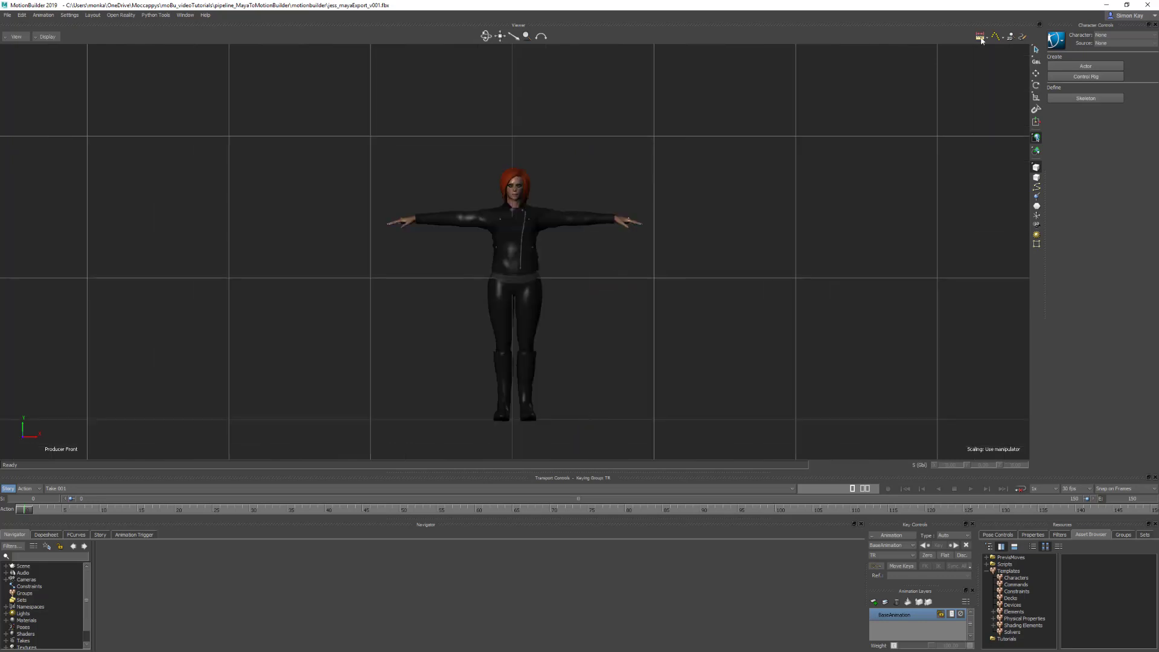
pyautogui.moveTo(651, 418); pyautogui.dragTo(653, 137)
pyautogui.scroll(5, 510, 422)
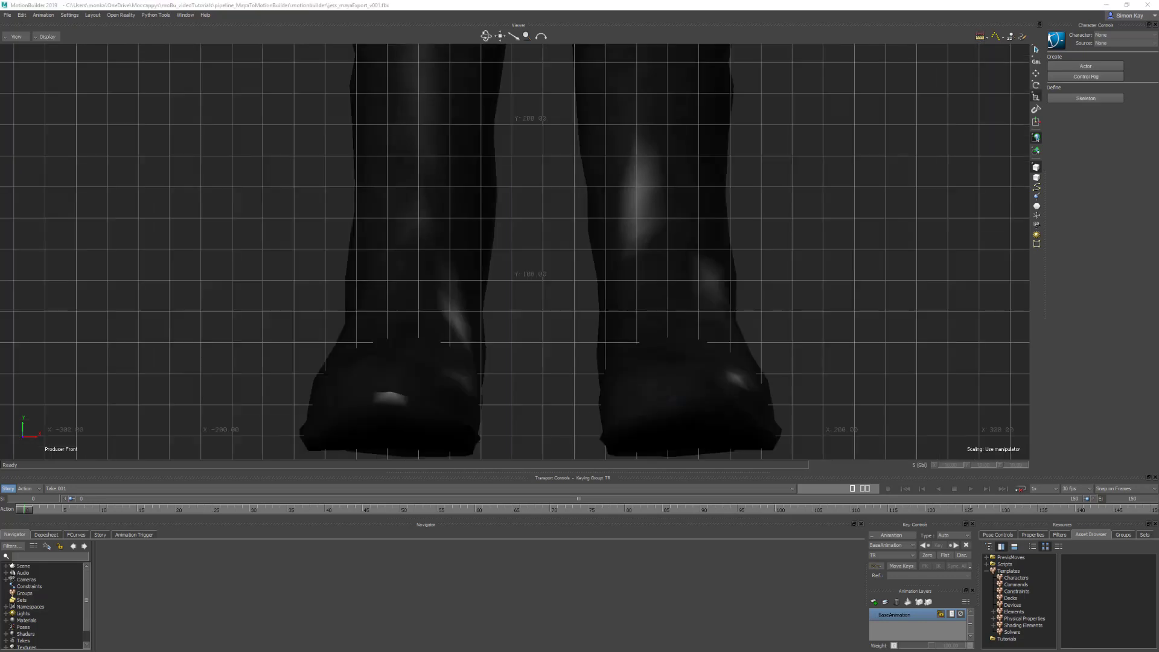
pyautogui.scroll(-5, 511, 423)
pyautogui.moveTo(562, 429); pyautogui.dragTo(561, 161)
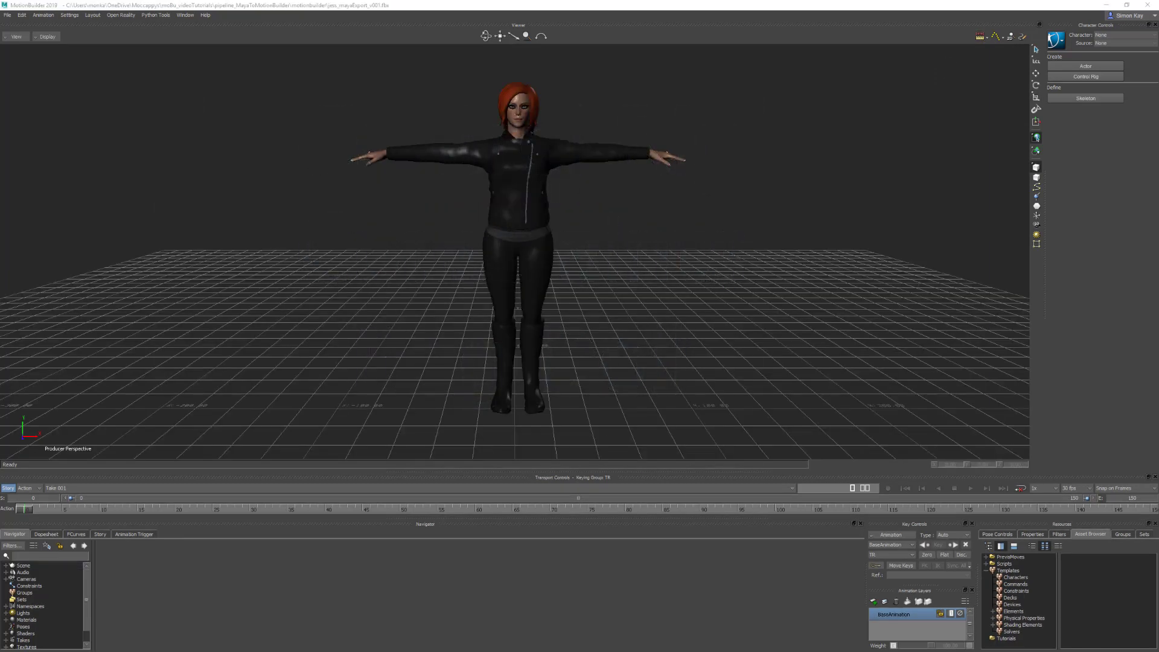
# Step: Display the schematic hierarchy and parent jess:pelvis_jnt to jess:reference in parenting mode
pyautogui.click(650, 124)
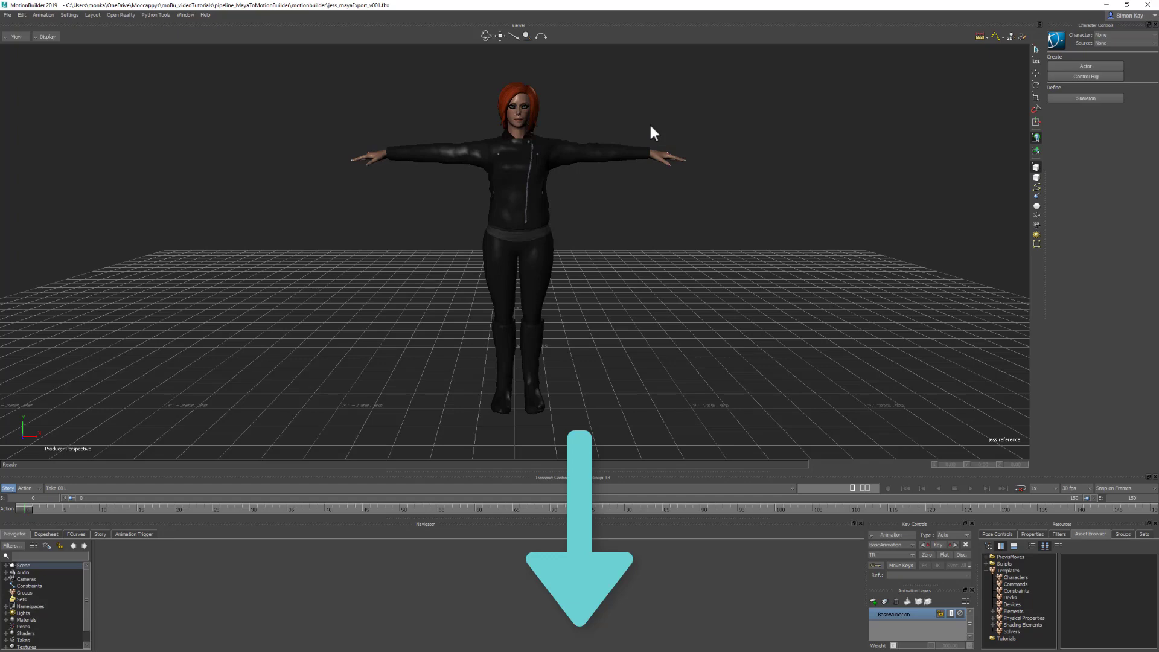
pyautogui.hotkey('ctrl', 'w')
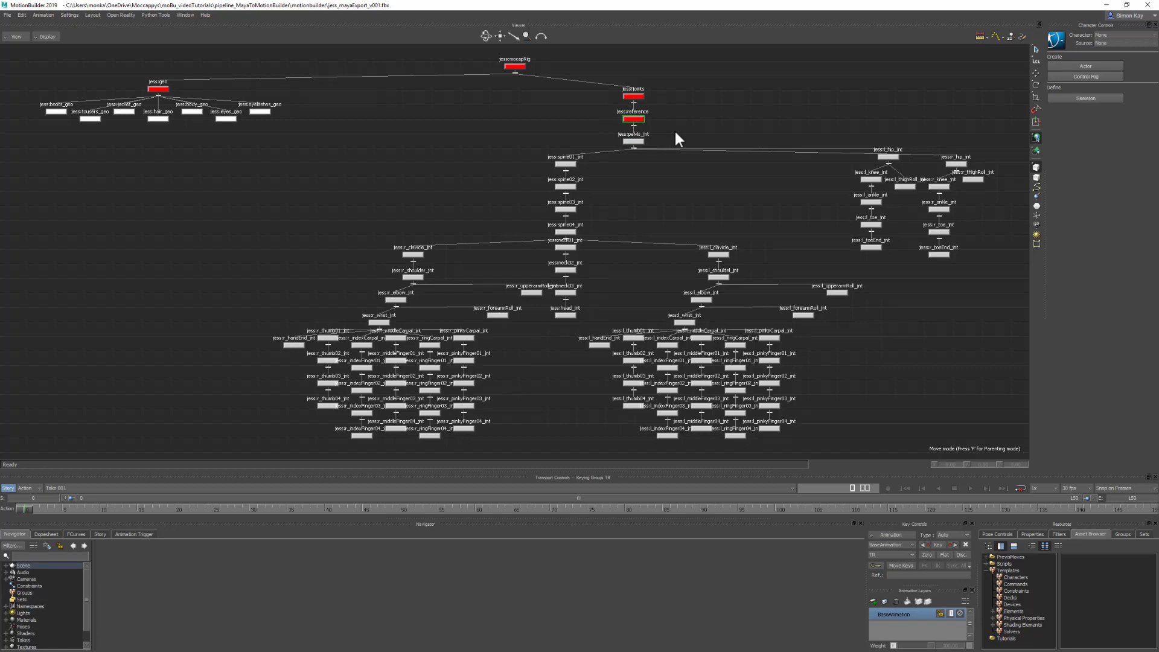
pyautogui.click(675, 134)
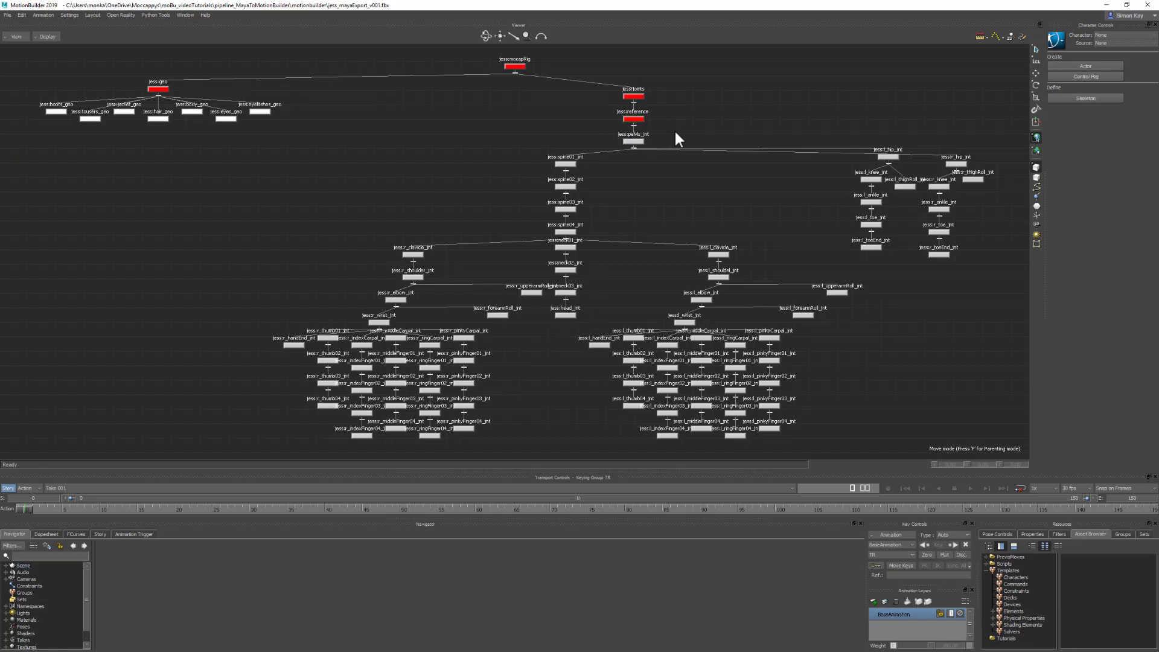
pyautogui.press('p')
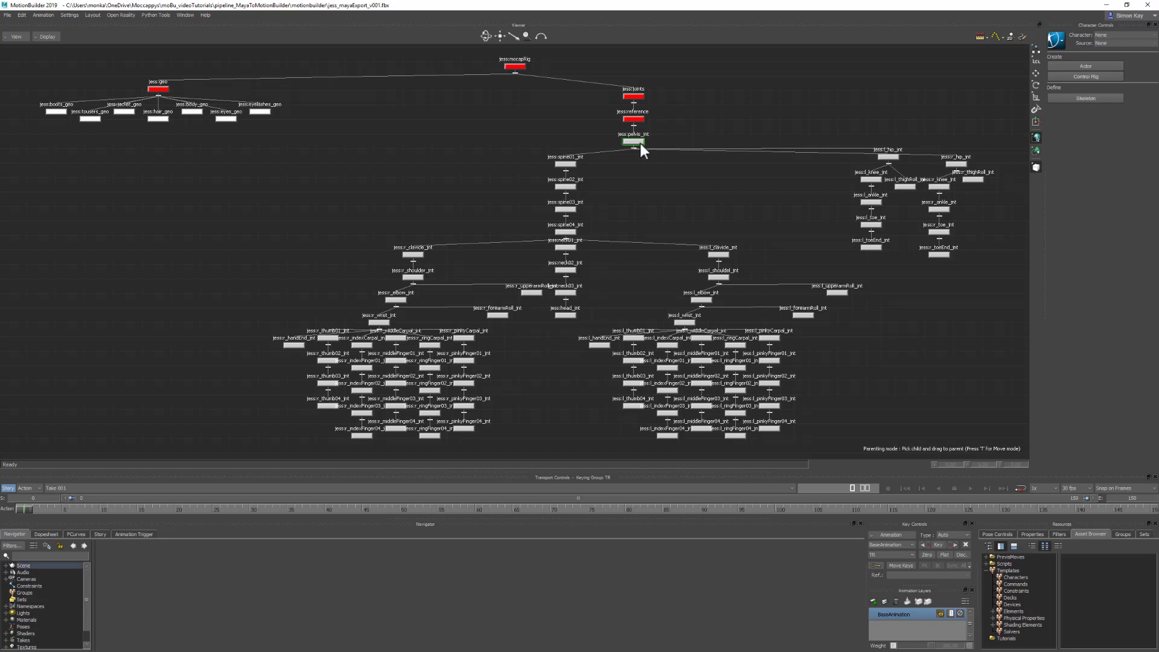
pyautogui.moveTo(639, 143); pyautogui.dragTo(637, 119)
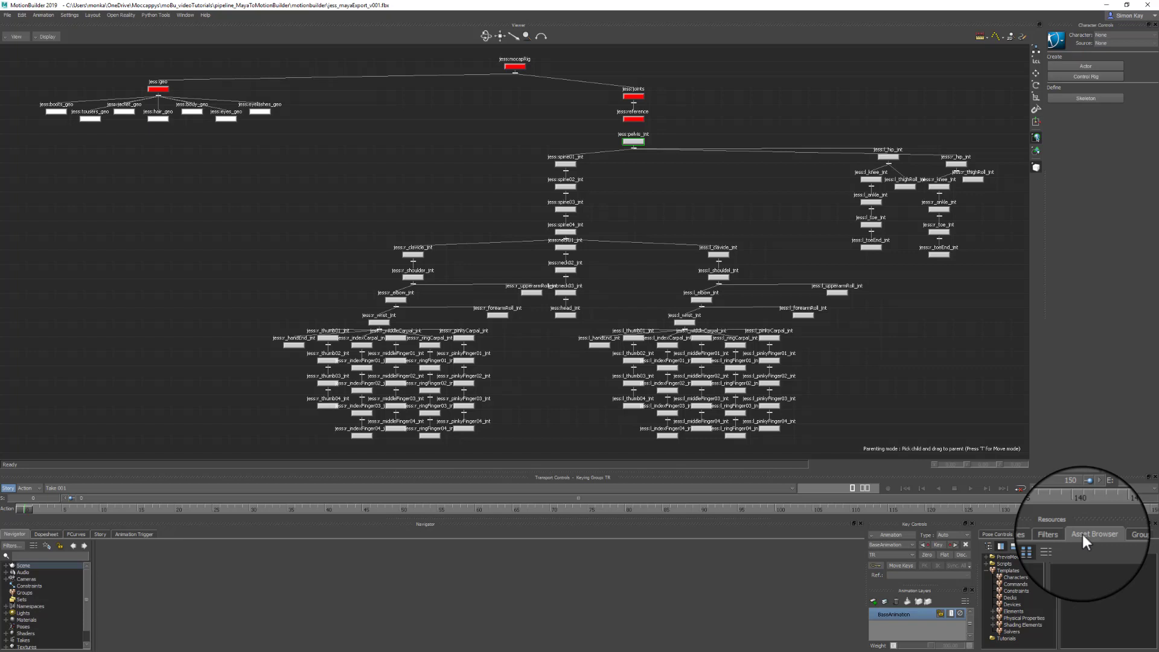
# Step: Place a Null from the Elements templates beside jess:reference and parent jess:pelvis_jnt to the new Null
pyautogui.click(1009, 611)
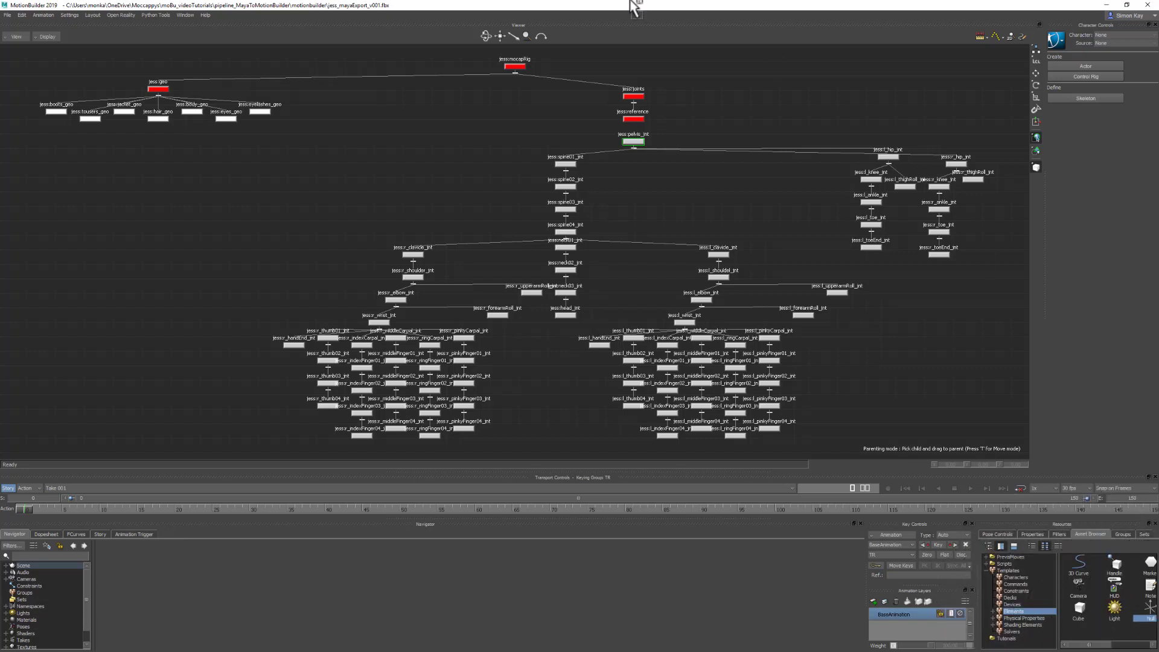
pyautogui.moveTo(631, 1); pyautogui.dragTo(666, 121)
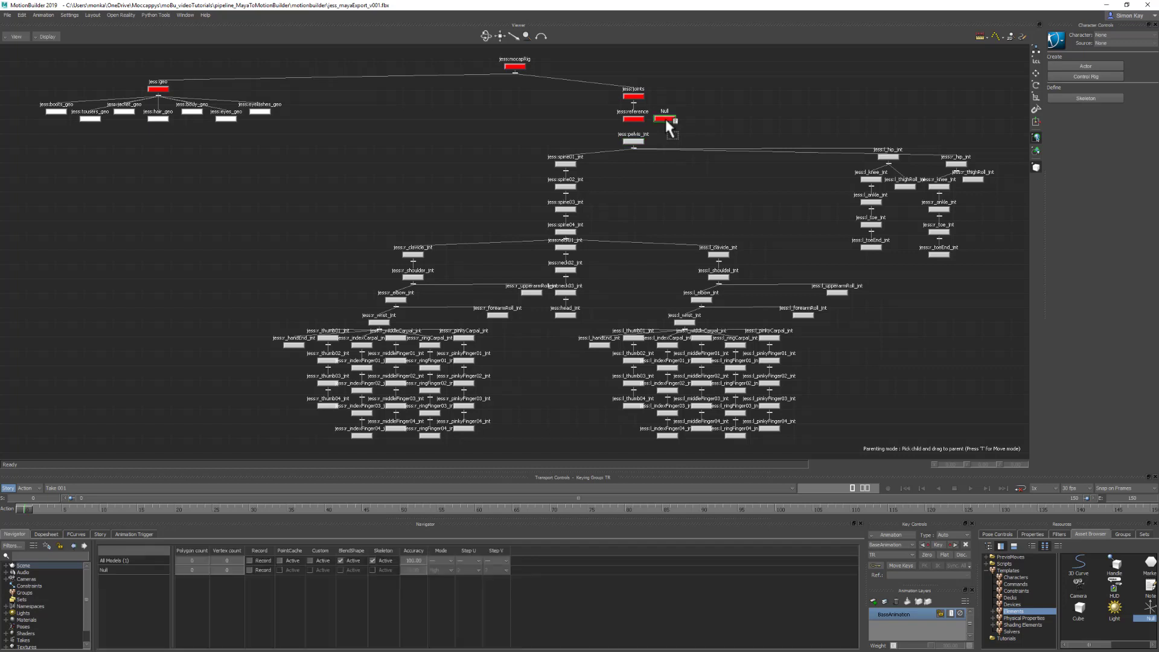
pyautogui.click(633, 142)
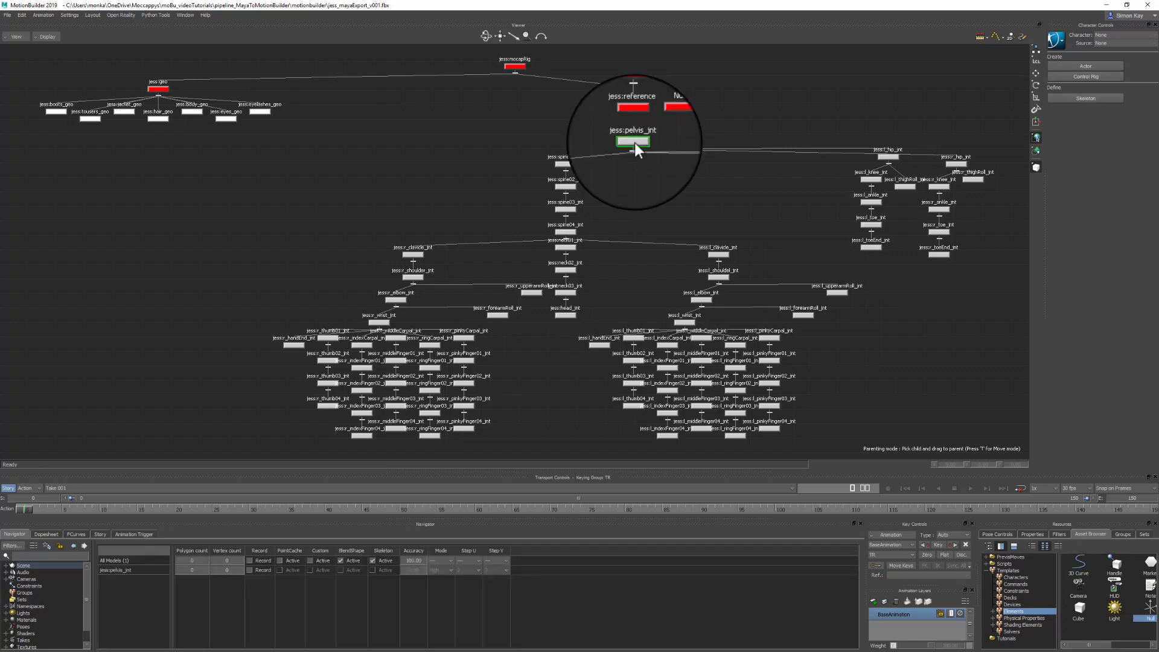
pyautogui.moveTo(635, 143); pyautogui.dragTo(668, 117)
# Step: Rename the new Null as reference
pyautogui.rightClick(667, 117)
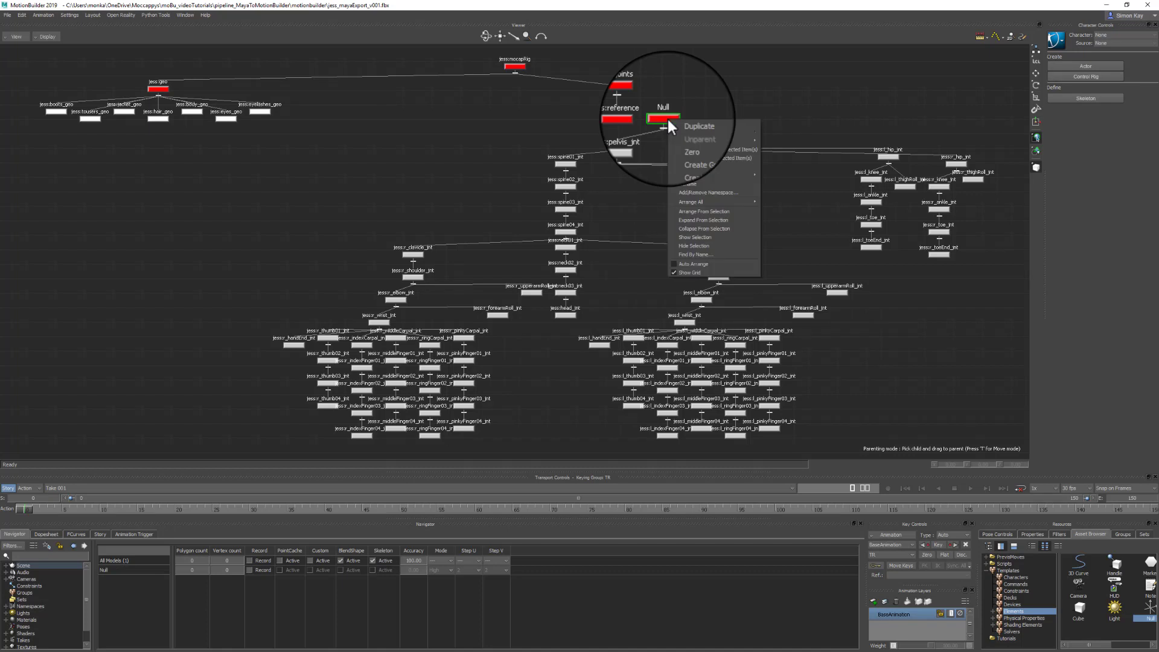
pyautogui.click(711, 183)
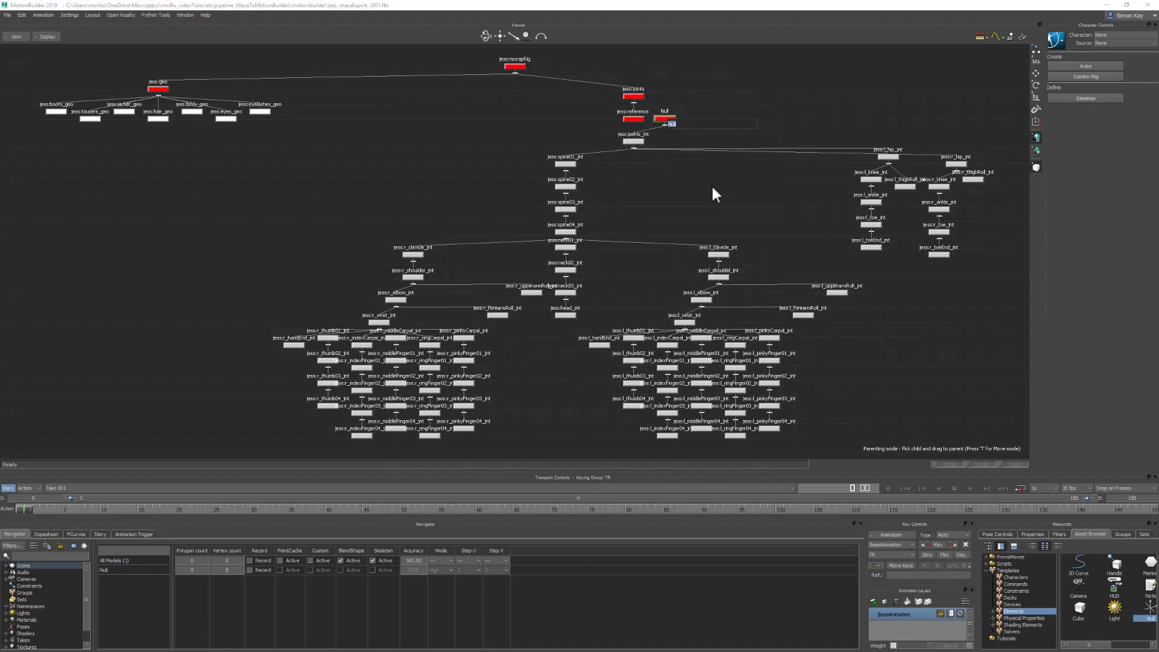
pyautogui.press('BackSpace')
pyautogui.write('reference')
pyautogui.press('Return')
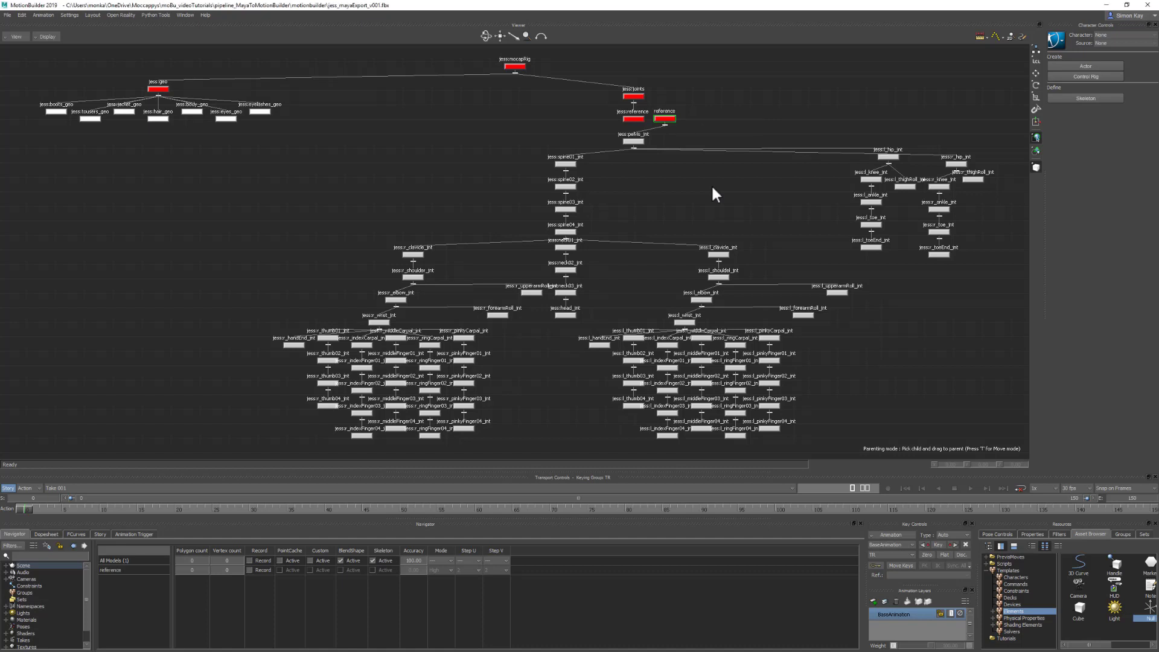
# Step: Undo the renaming, parenting and creation of the extra Null and return the schematic to move mode
pyautogui.hotkey('ctrl', 'z')
pyautogui.hotkey('ctrl', 'z')
pyautogui.hotkey('ctrl', 'z')
pyautogui.press('t')
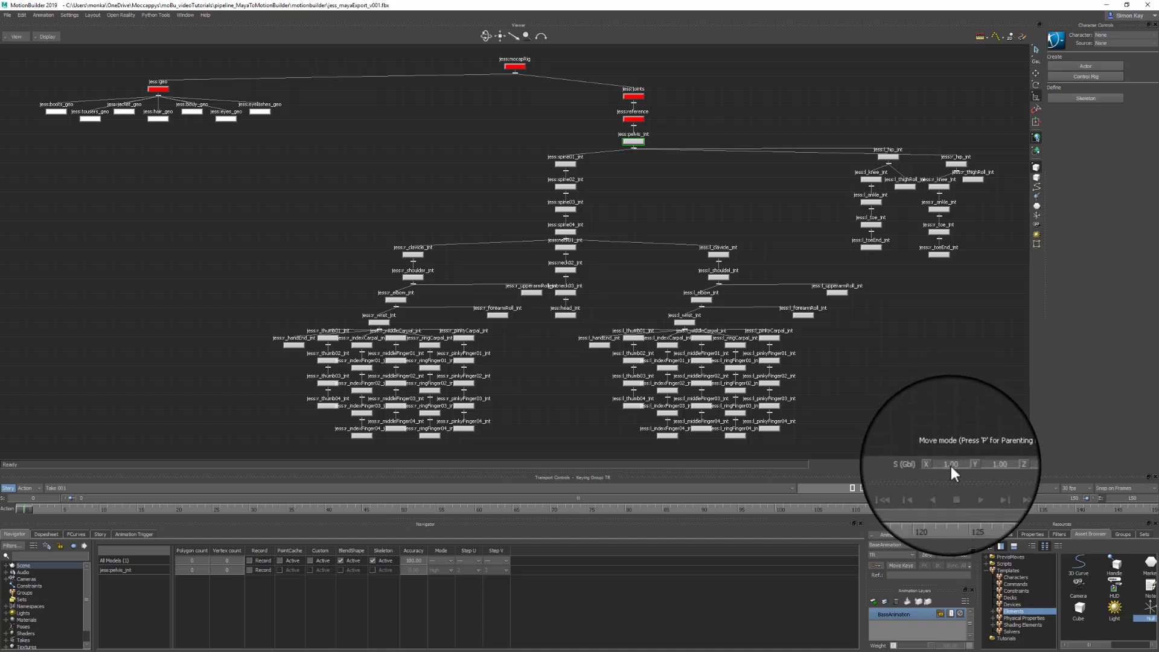
# Step: Select the jess:reference null above the pelvis joint and set its global scale to 30.34 in the front view
pyautogui.press('Up')
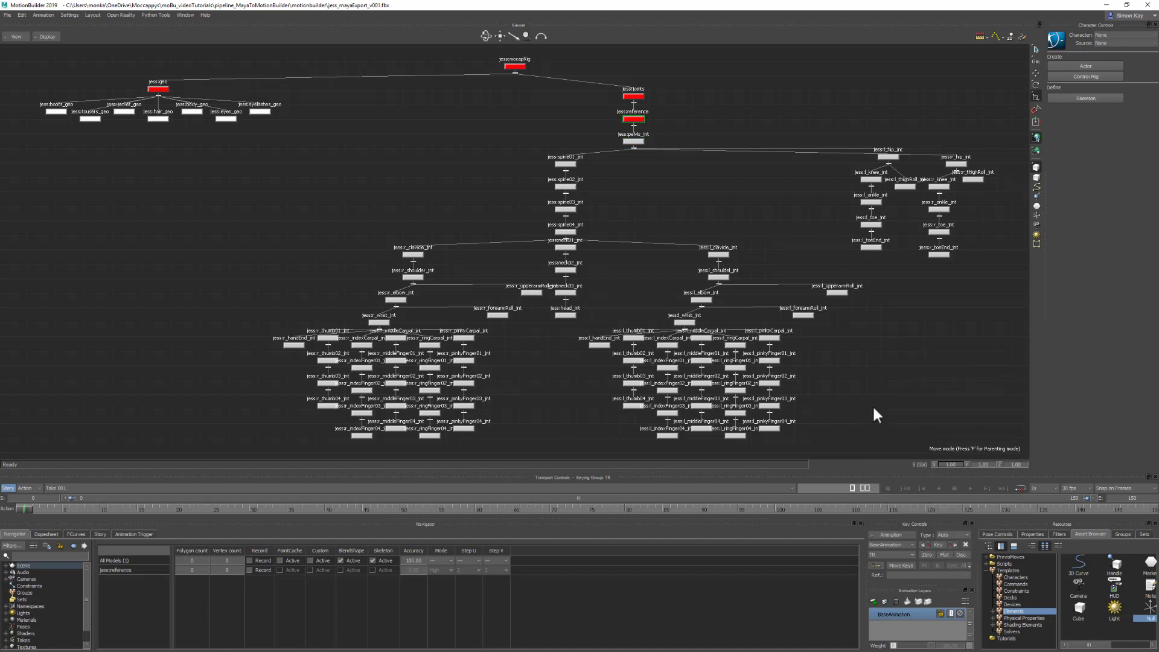
pyautogui.hotkey('ctrl', 'e')
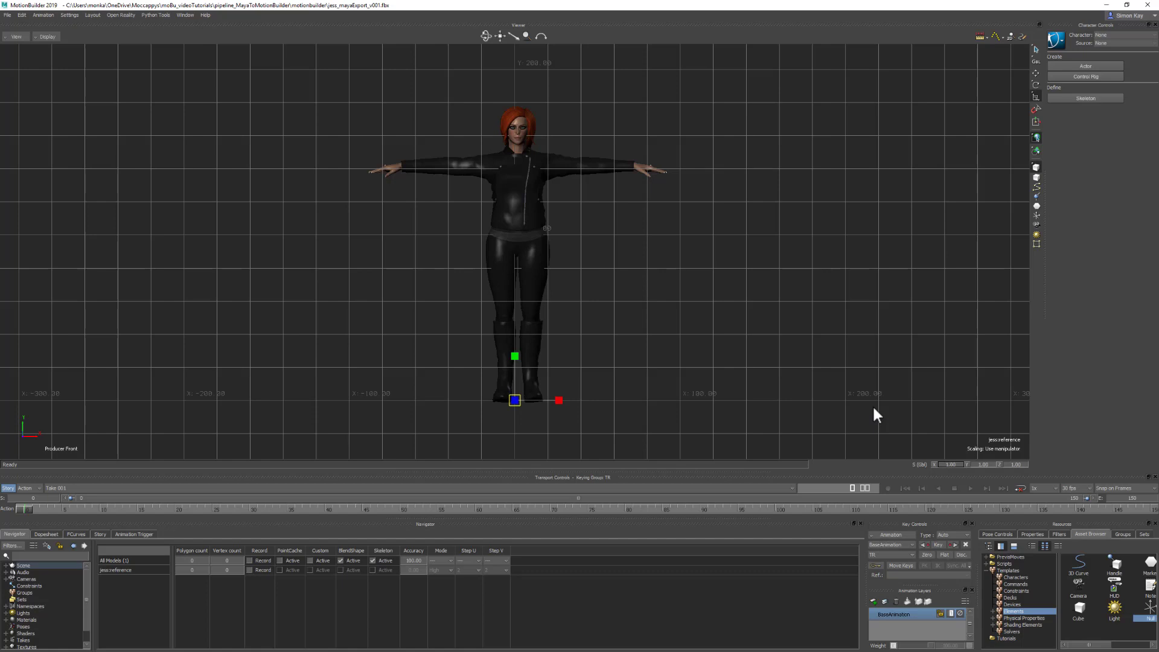
pyautogui.doubleClick(949, 465)
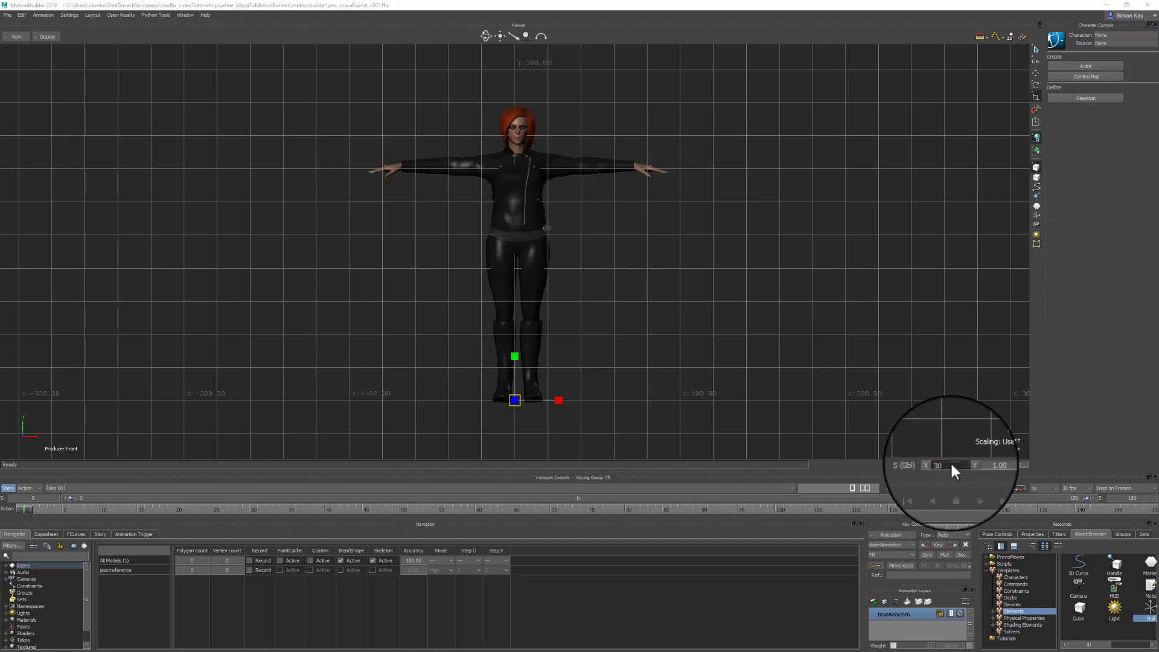
pyautogui.write('30.34')
pyautogui.press('Return')
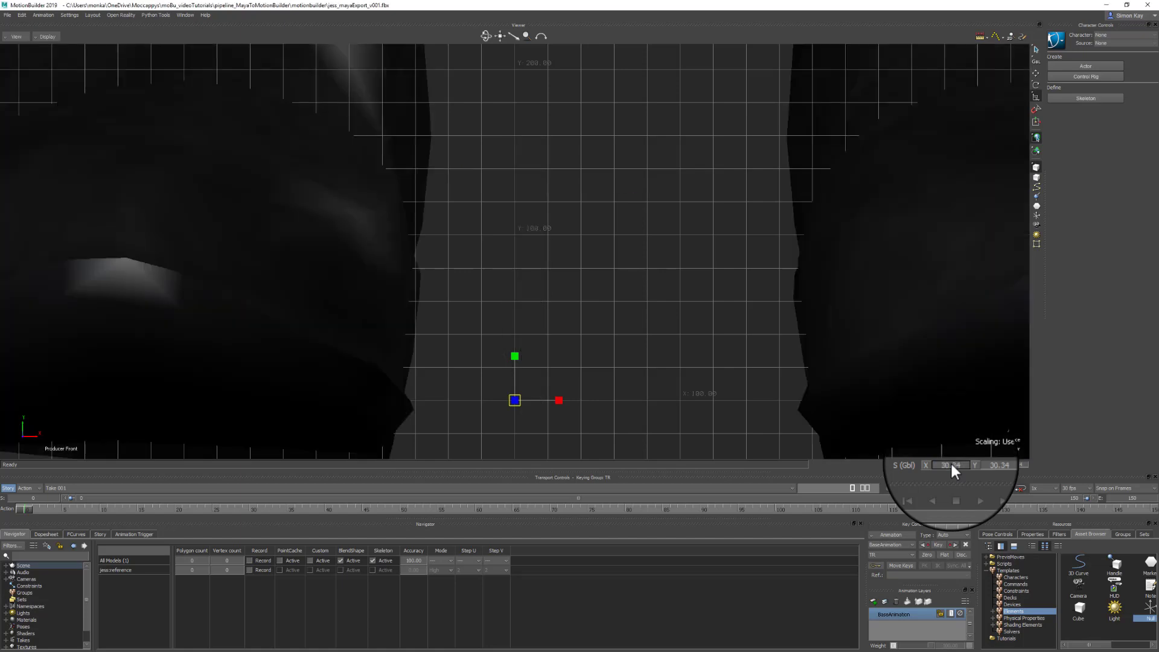
# Step: Try a global scale of 10 on jess:reference and restore its scale to 1
pyautogui.doubleClick(950, 462)
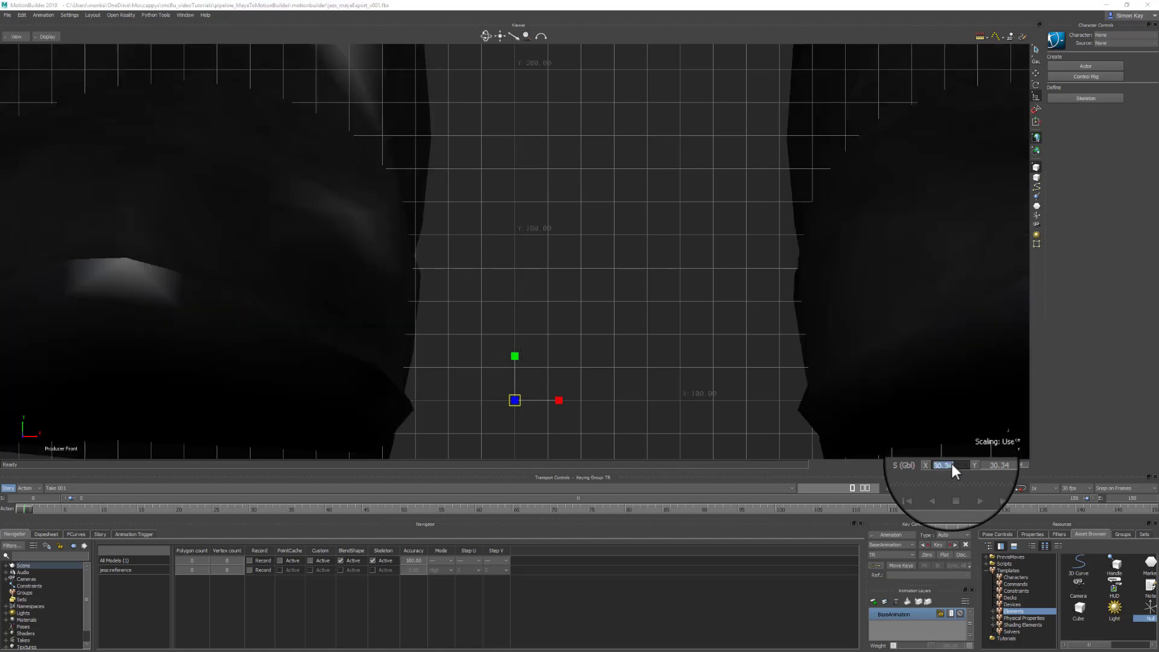
pyautogui.write('10')
pyautogui.press('Return')
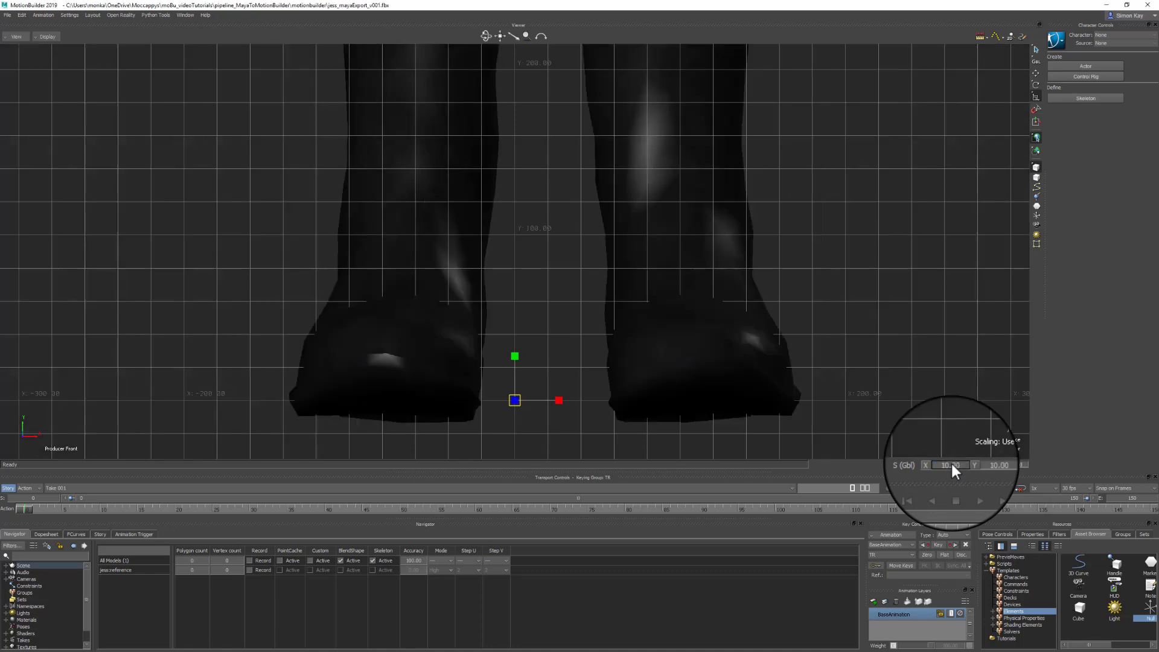
pyautogui.doubleClick(951, 462)
pyautogui.write('1')
pyautogui.press('Return')
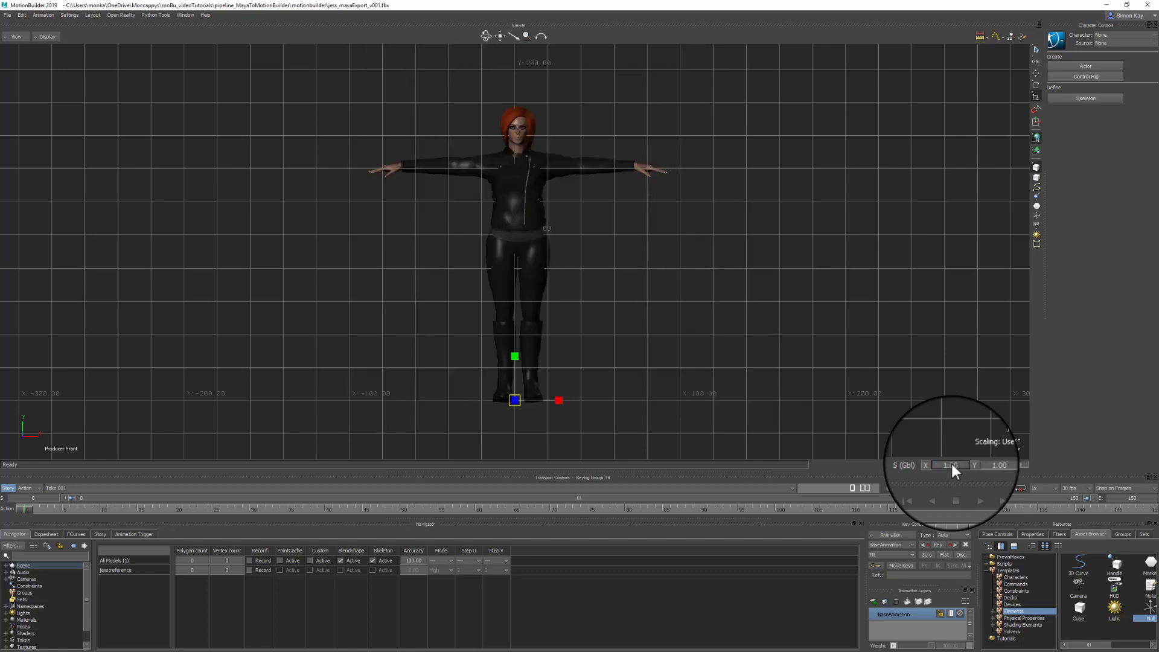
# Step: Try a global scale of 0.5 on jess:reference to test shrinking the character
pyautogui.doubleClick(951, 462)
pyautogui.write('0.5')
pyautogui.press('Return')
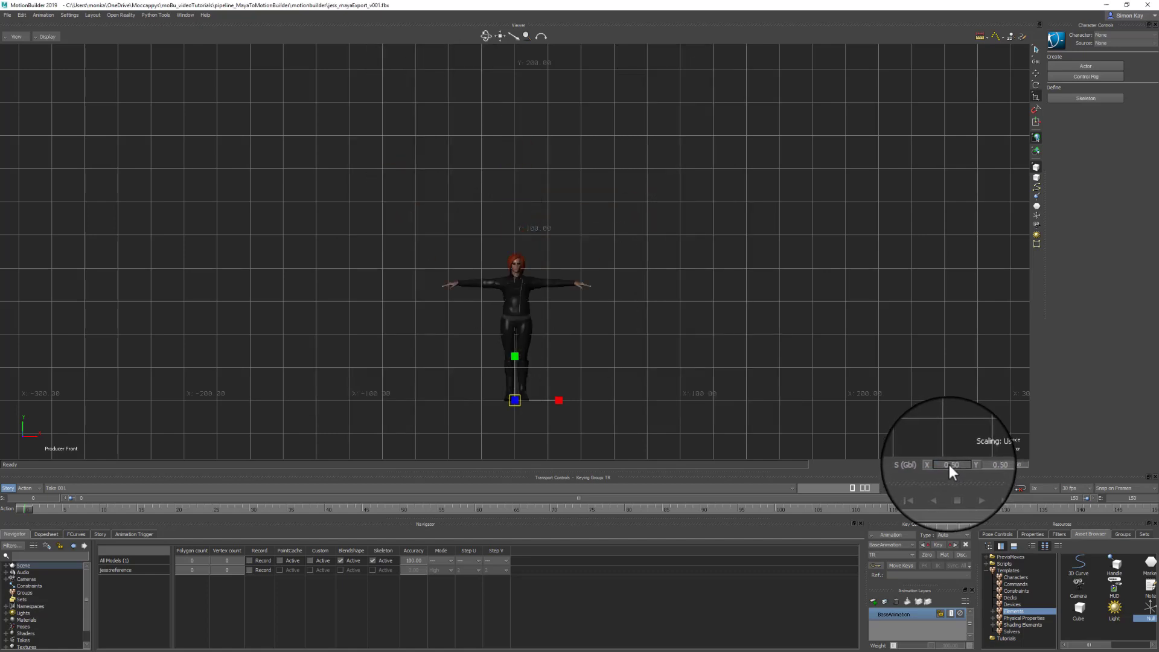
pyautogui.moveTo(947, 462); pyautogui.dragTo(957, 466)
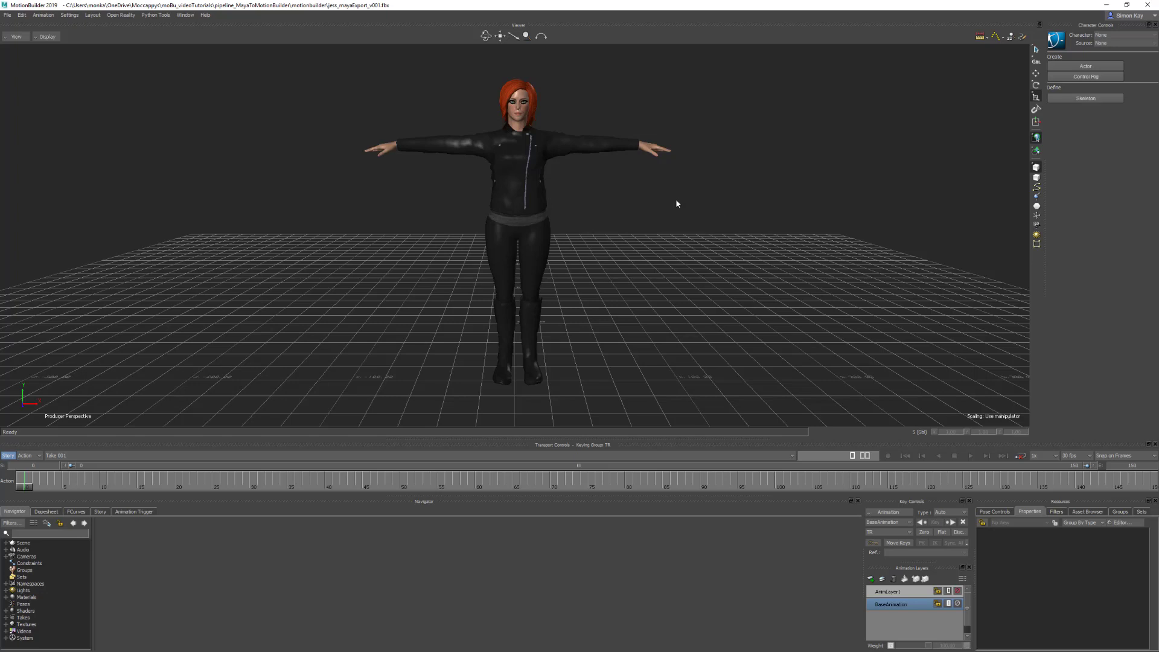
# Step: Switch the perspective view to X-Ray display and select jess:reference and jess:pelvis_jnt in turn in the schematic
pyautogui.hotkey('ctrl', 'a')
pyautogui.hotkey('ctrl', 'a')
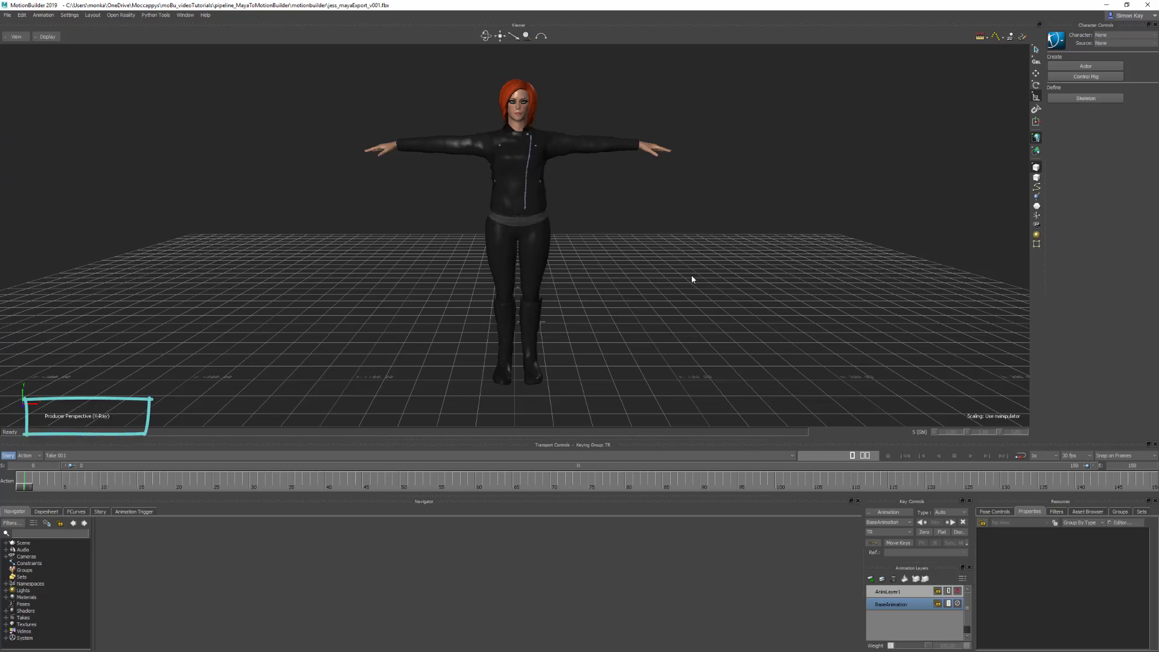
pyautogui.hotkey('ctrl', 'w')
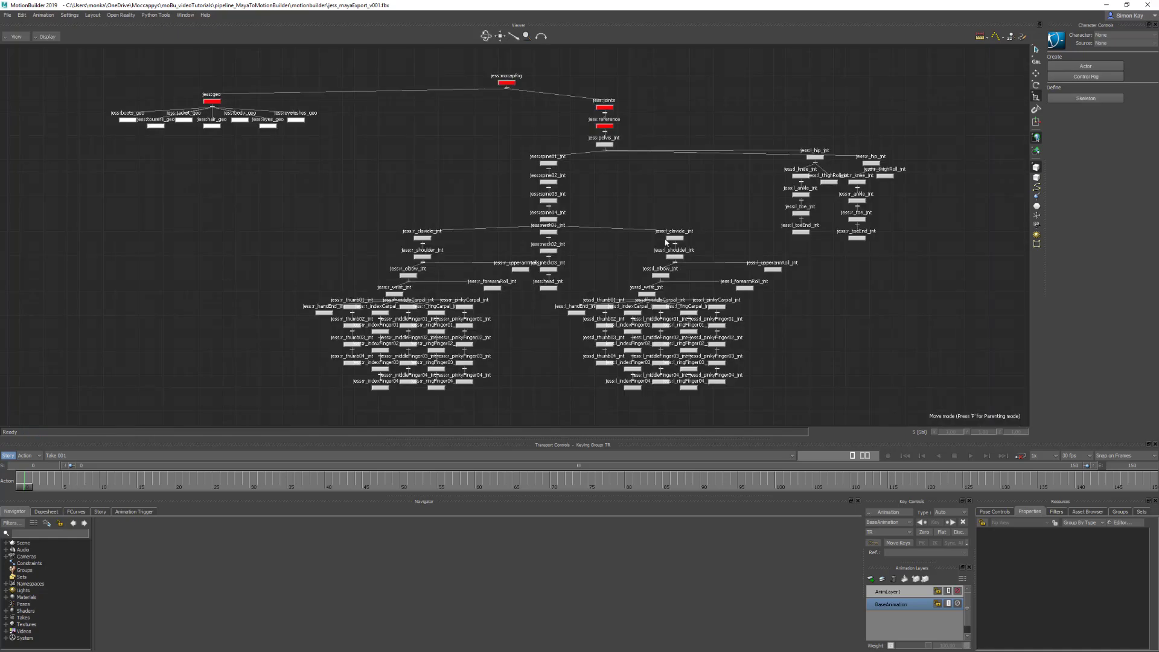
pyautogui.moveTo(589, 119); pyautogui.dragTo(631, 133)
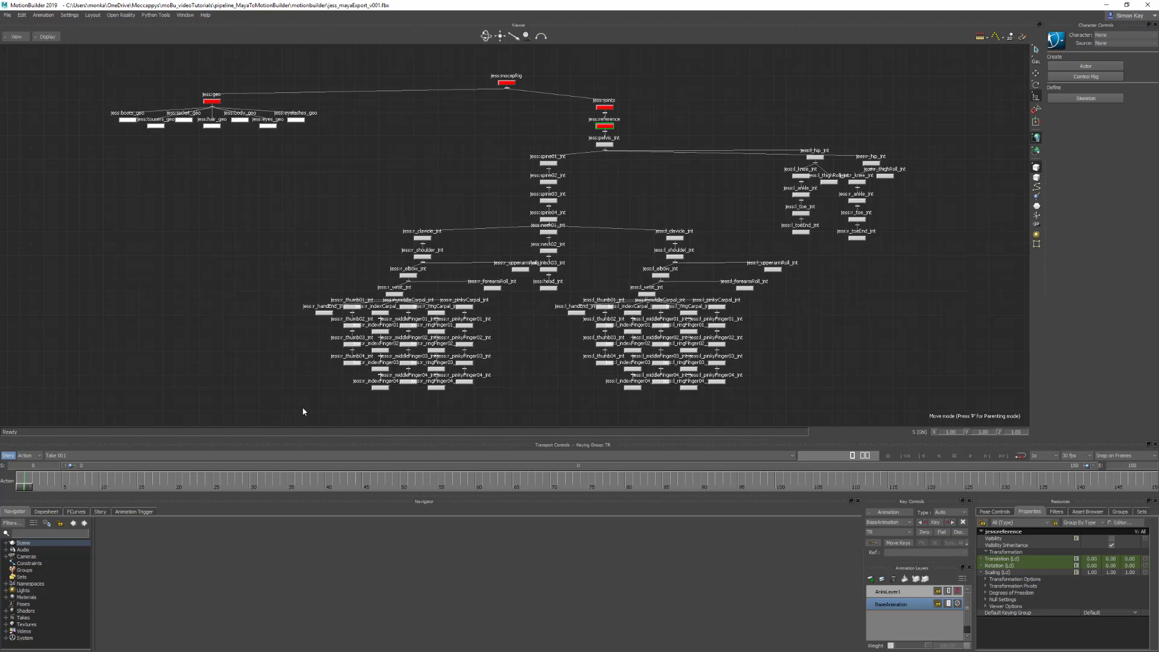
pyautogui.click(604, 145)
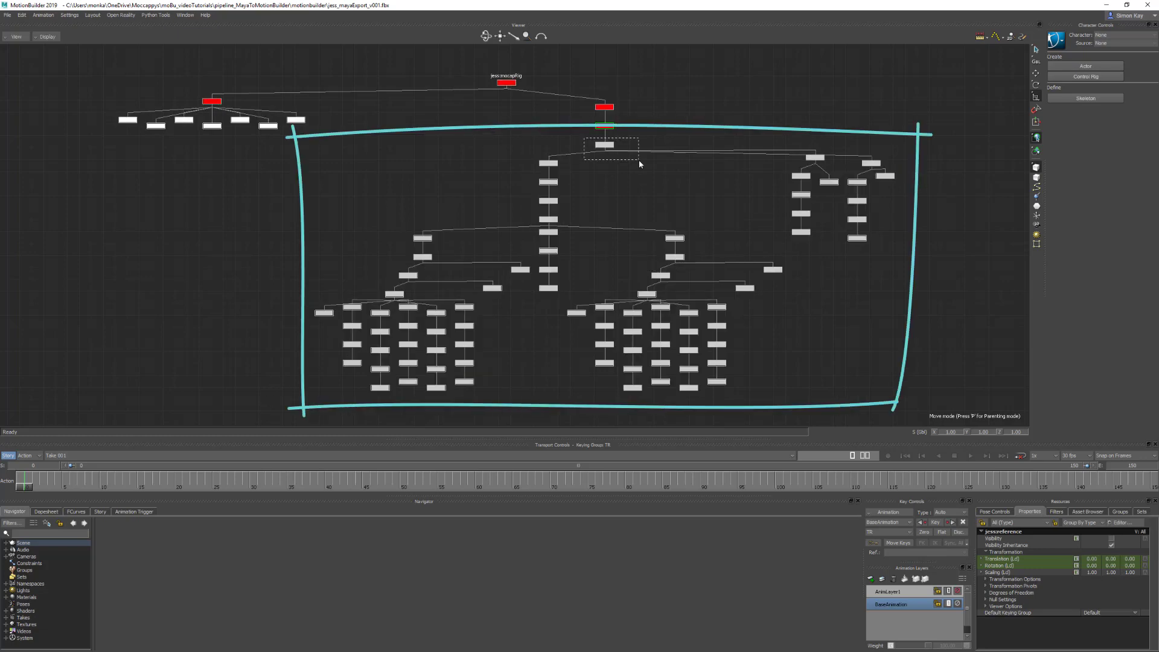
# Step: Restrict selection to skeleton nodes, select every joint in the schematic and show them in the X-Ray perspective view
pyautogui.hotkey('ctrl', 'e')
pyautogui.hotkey('ctrl', 'x')
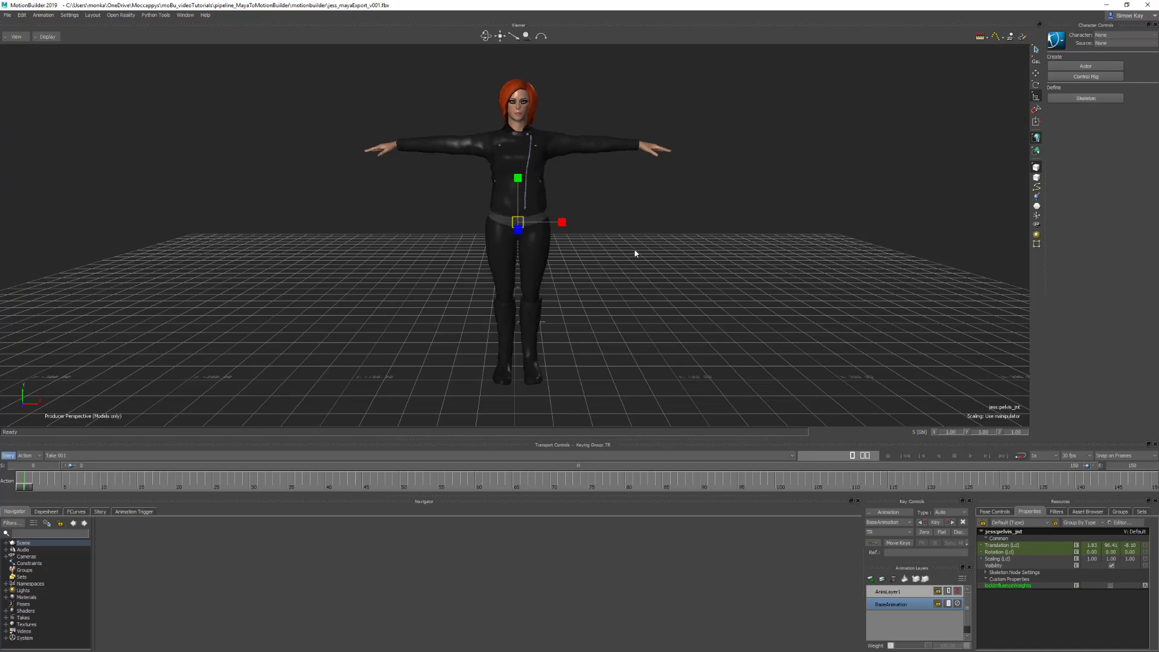
pyautogui.click(1036, 196)
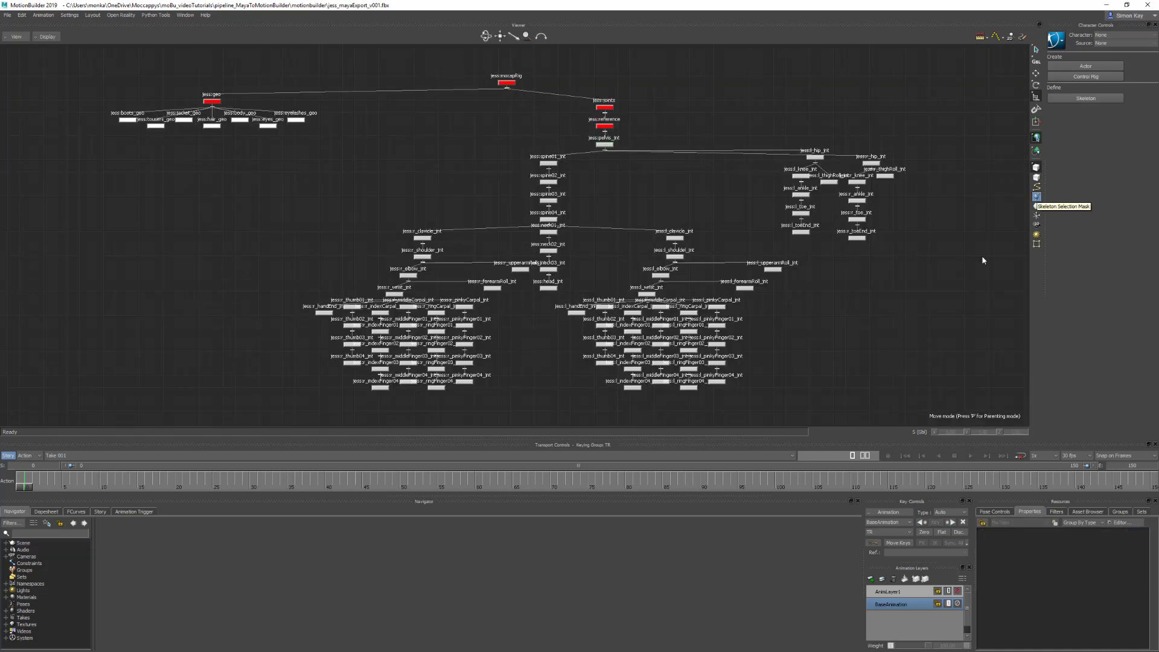
pyautogui.moveTo(76, 54); pyautogui.dragTo(856, 342)
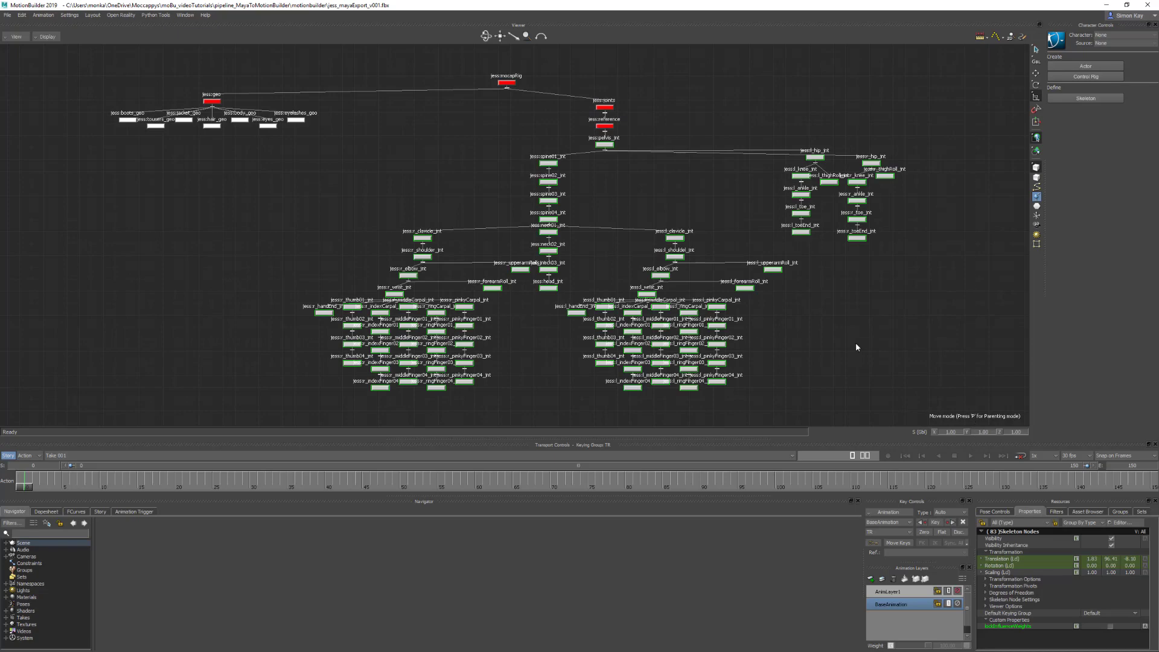
pyautogui.hotkey('ctrl', 'e')
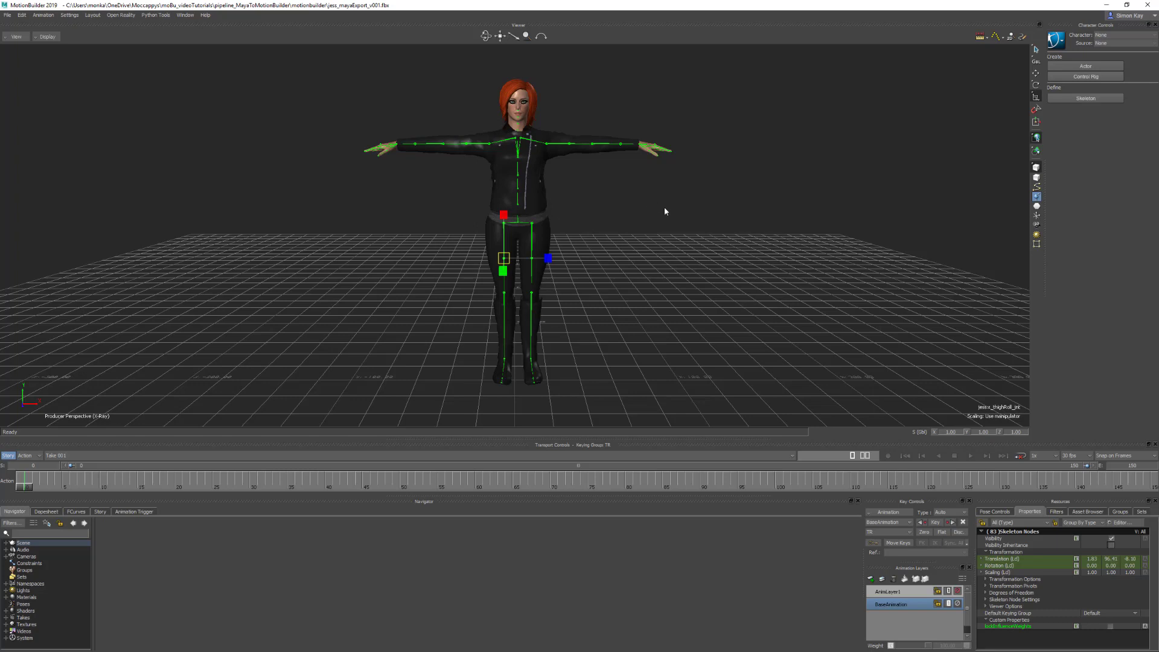
# Step: Reselect all the joints through the schematic and enlarge their Size in Skeleton Node Settings to about 158
pyautogui.hotkey('ctrl', 'w')
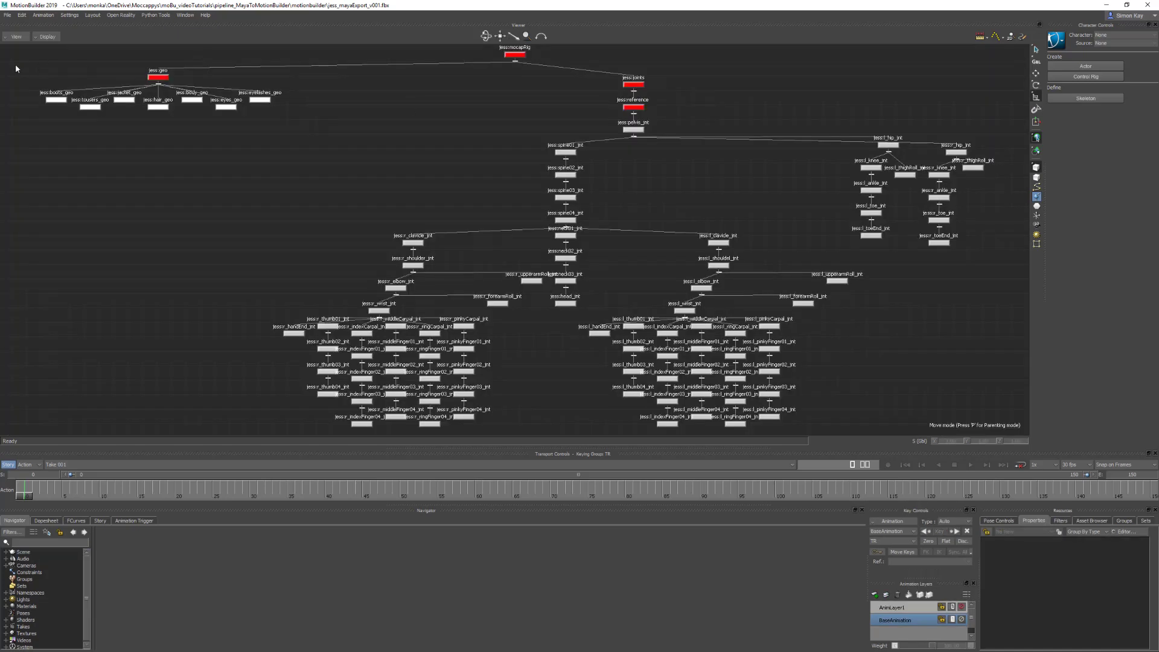
pyautogui.moveTo(26, 56); pyautogui.dragTo(814, 318)
pyautogui.moveTo(1028, 475); pyautogui.dragTo(1026, 471)
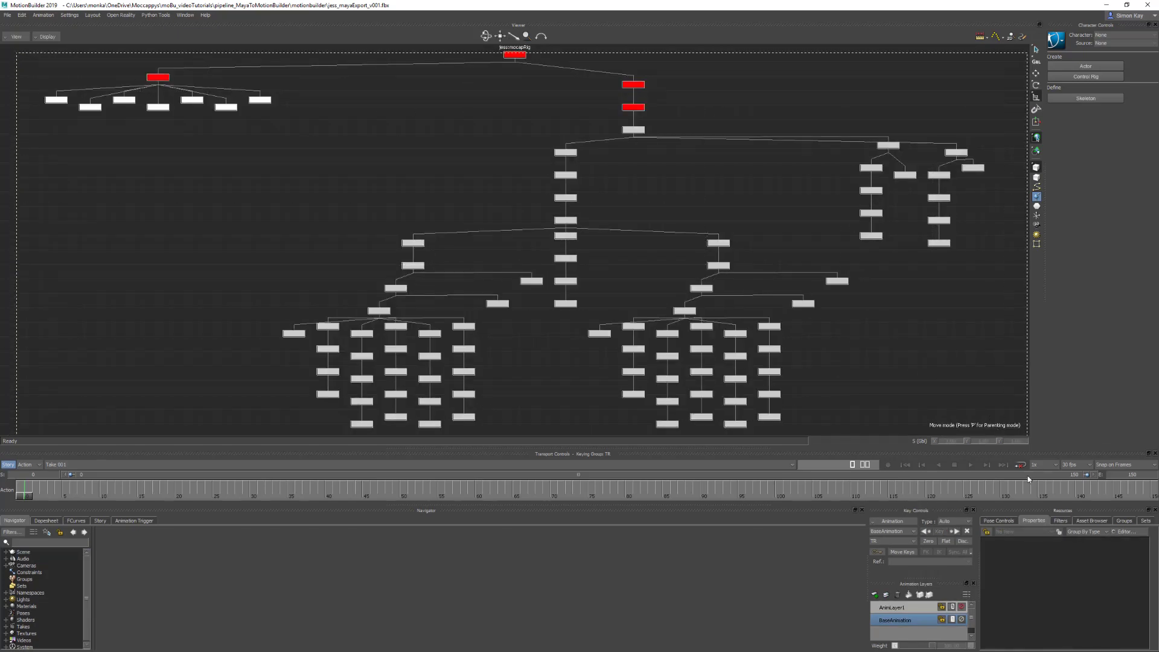
pyautogui.hotkey('ctrl', 'e')
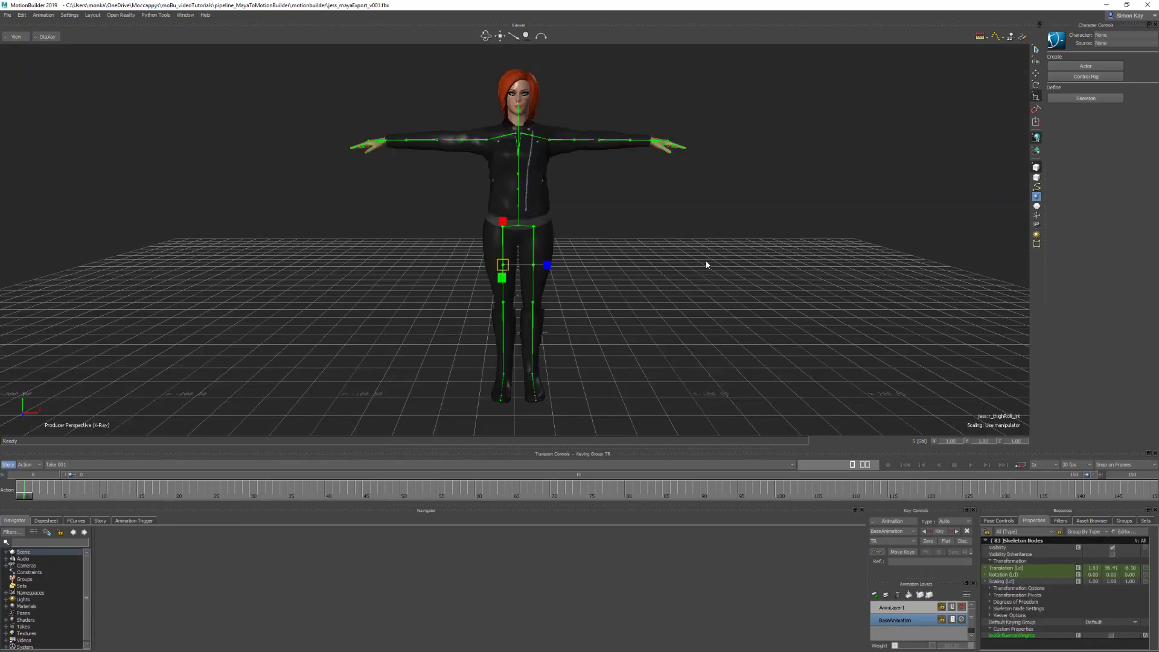
pyautogui.click(990, 608)
pyautogui.moveTo(1108, 619)
pyautogui.mouseDown()
pyautogui.moveTo(1135, 623)
pyautogui.moveTo(464, 205)
pyautogui.moveTo(437, 212)
pyautogui.moveTo(486, 198)
pyautogui.moveTo(501, 210)
pyautogui.moveTo(359, 204)
pyautogui.mouseUp()
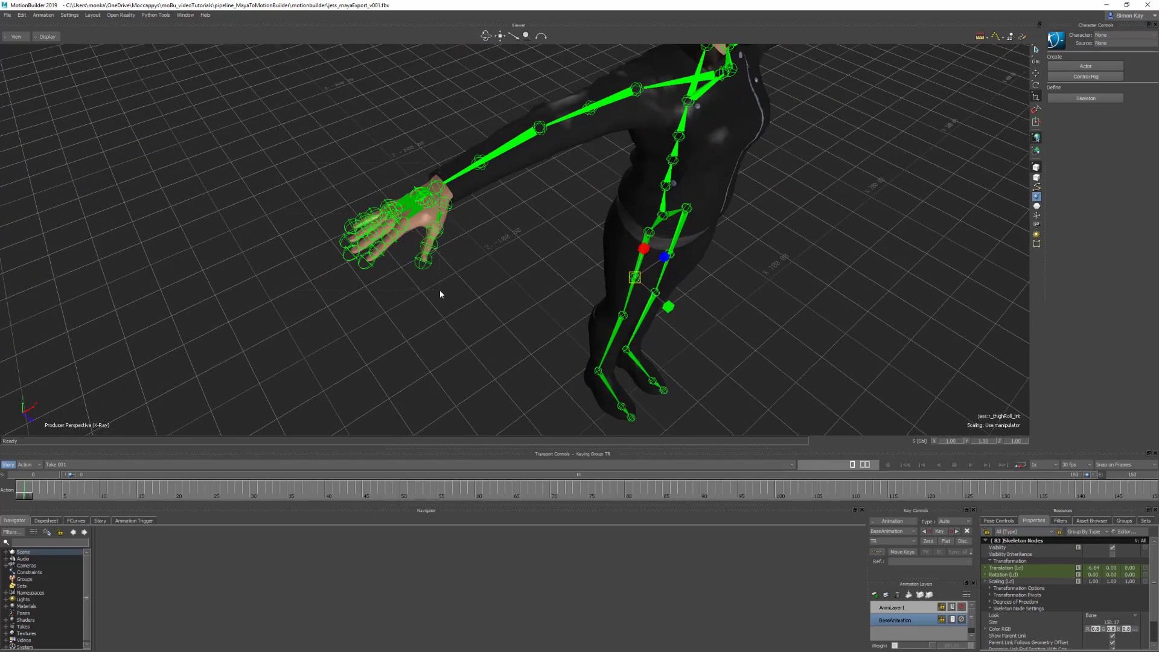
# Step: Select the right hand's joints without the wrist and add the matching left-hand joints, also without the wrist
pyautogui.moveTo(440, 292); pyautogui.dragTo(470, 208)
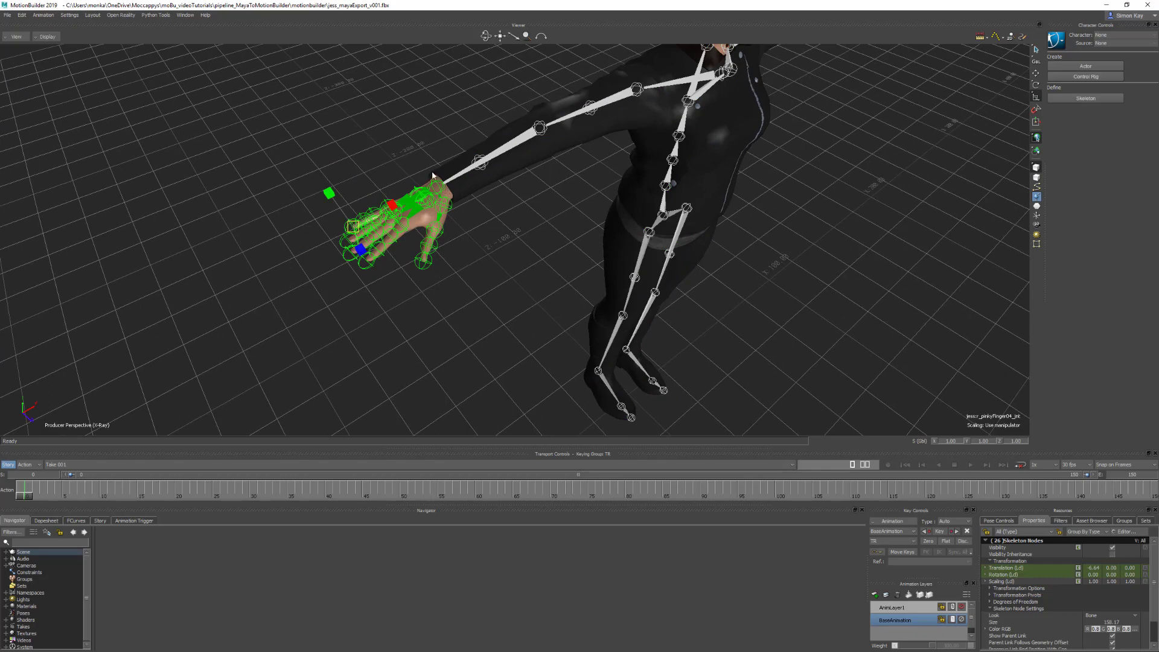
pyautogui.keyDown('ctrl'); pyautogui.click(440, 192); pyautogui.keyUp('ctrl')
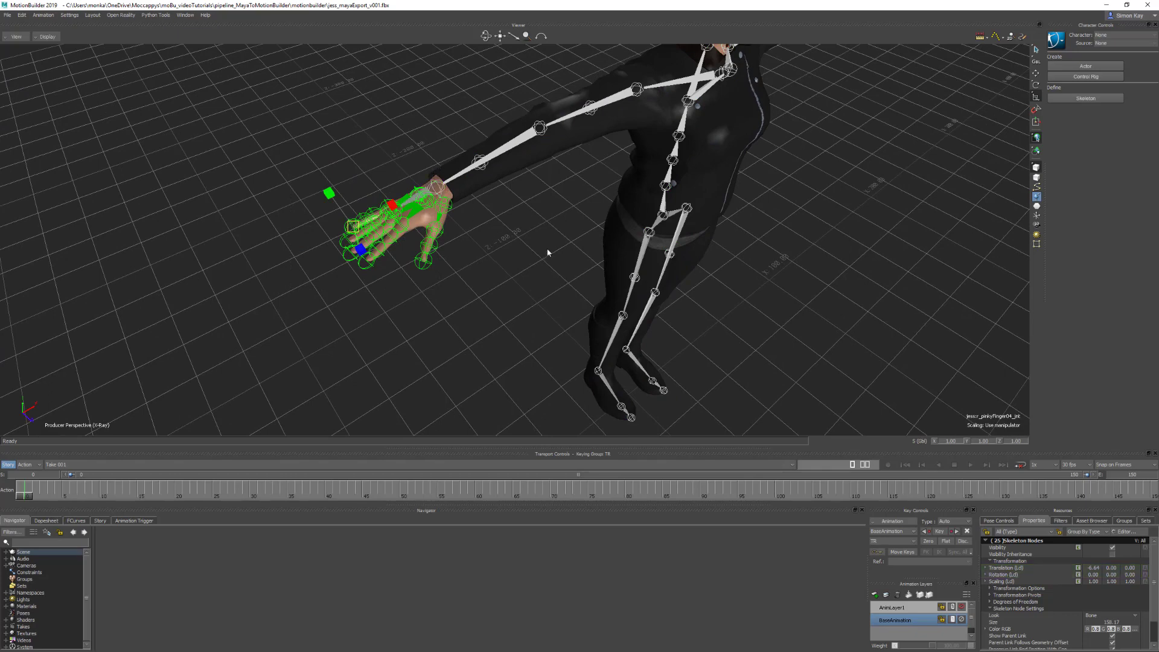
pyautogui.moveTo(548, 252); pyautogui.dragTo(707, 216)
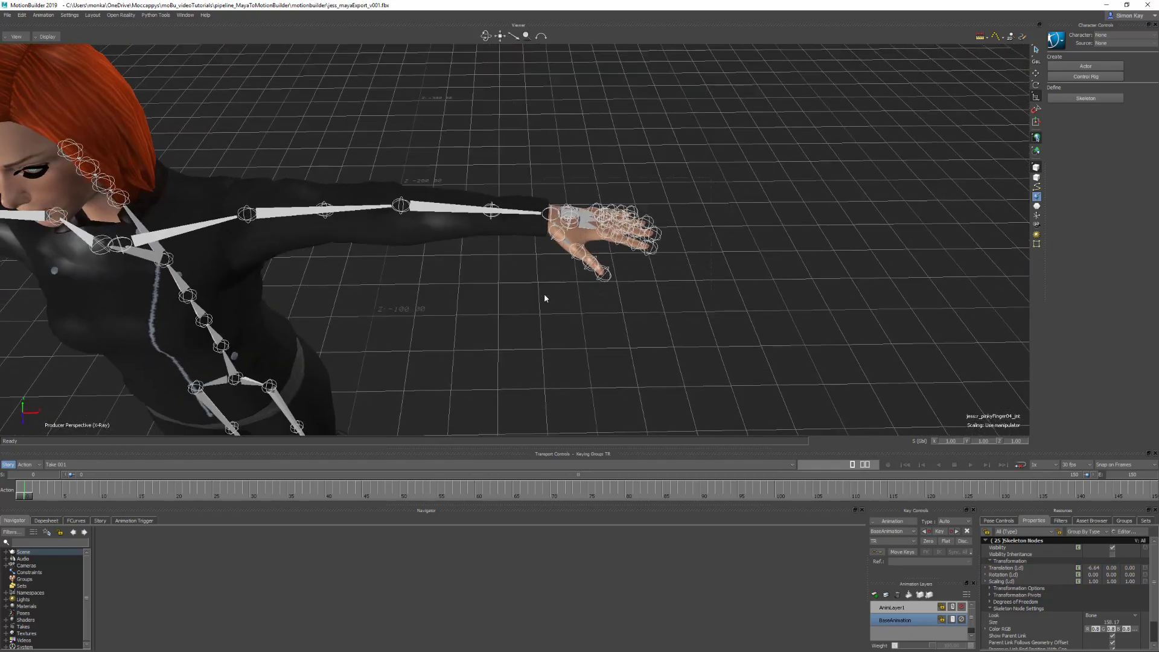
pyautogui.hotkey('ctrl', 'shift', 'h')
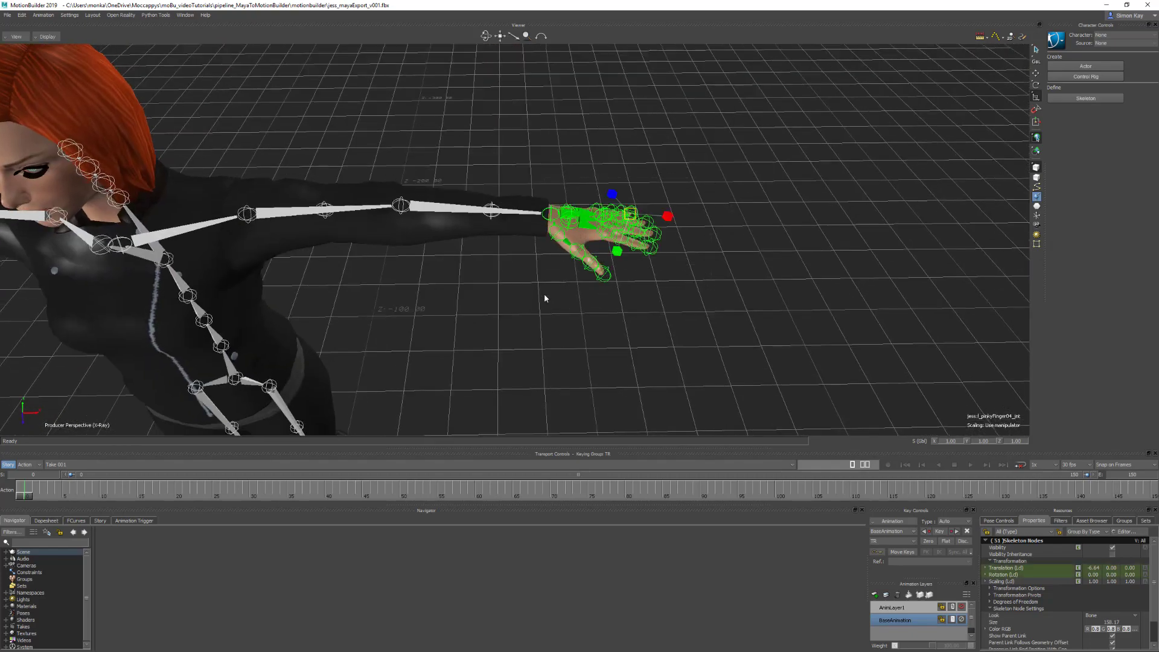
pyautogui.keyDown('ctrl'); pyautogui.click(553, 215); pyautogui.keyUp('ctrl')
# Step: Reduce the display Size of the selected hand and finger joints to 46.17
pyautogui.moveTo(524, 278); pyautogui.dragTo(686, 284)
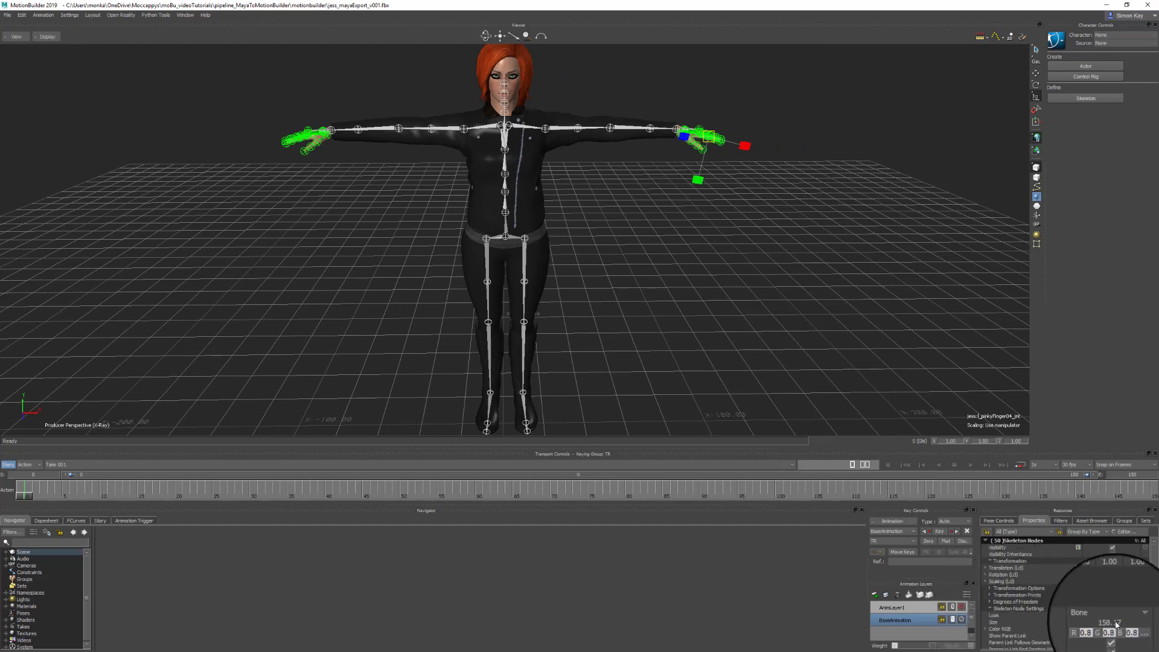
pyautogui.moveTo(1114, 626); pyautogui.dragTo(1076, 632)
pyautogui.keyDown('ctrl'); pyautogui.keyDown('shift'); pyautogui.moveTo(694, 175); pyautogui.dragTo(600, 254); pyautogui.keyUp('shift'); pyautogui.keyUp('ctrl')
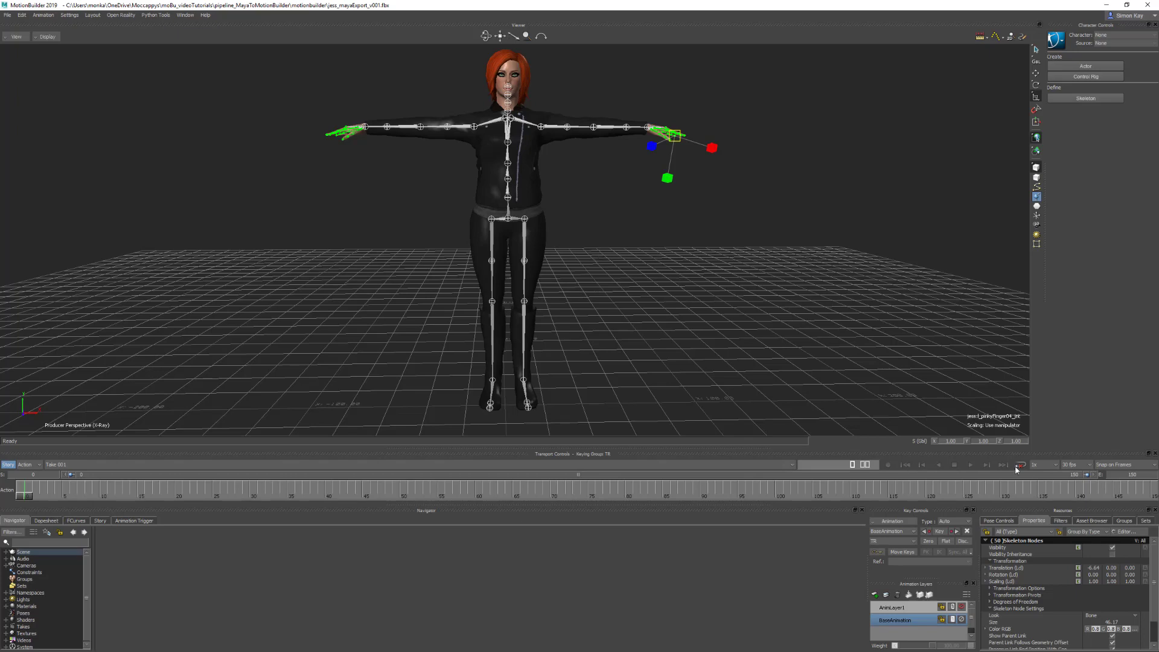
# Step: Select all skeleton joints in the schematic using the skeleton selection mask and return to the perspective view
pyautogui.hotkey('ctrl', 'w')
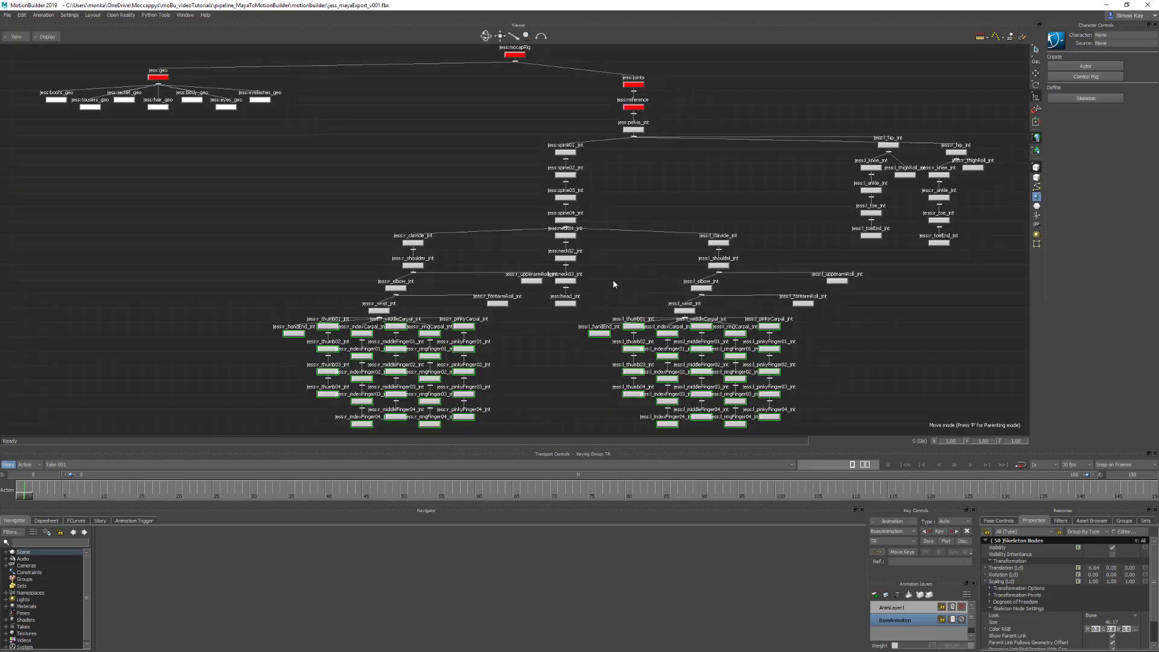
pyautogui.scroll(-3, 660, 181)
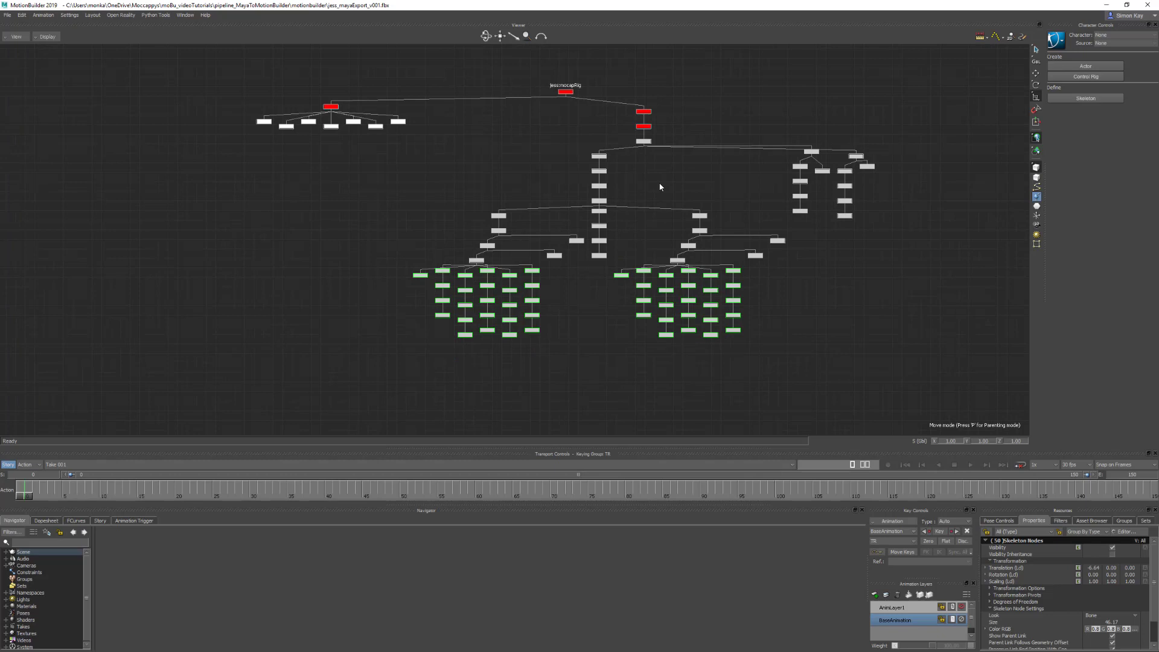
pyautogui.keyDown('shift'); pyautogui.moveTo(653, 197); pyautogui.dragTo(648, 209); pyautogui.keyUp('shift')
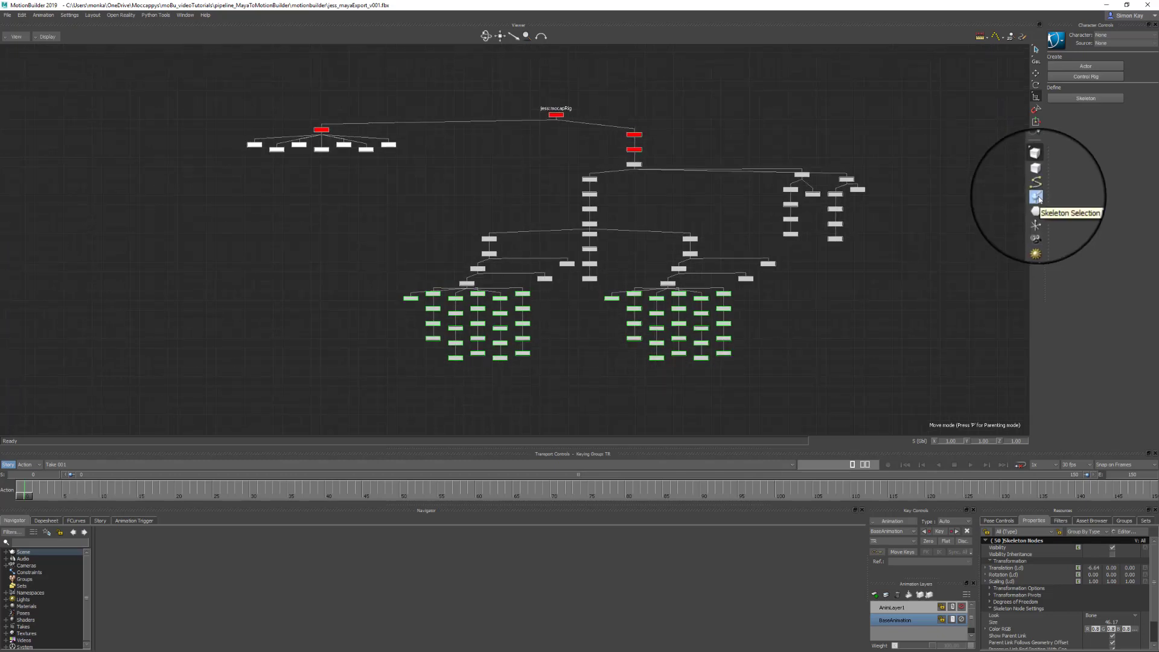
pyautogui.moveTo(187, 60); pyautogui.dragTo(1046, 469)
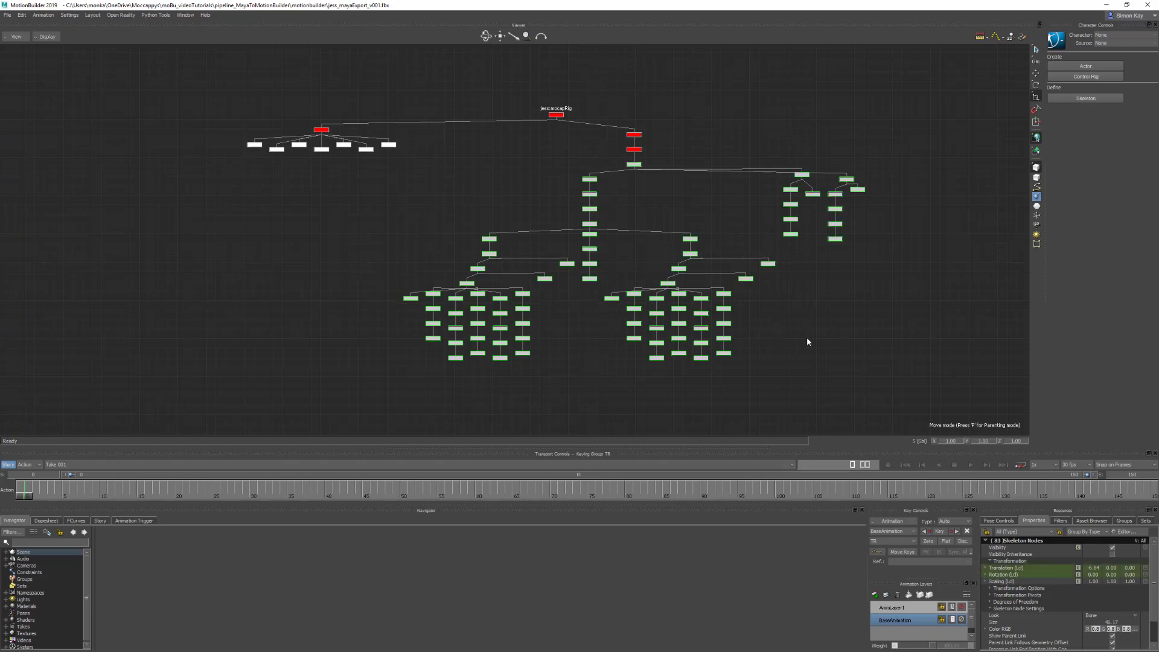
pyautogui.hotkey('ctrl', 'w')
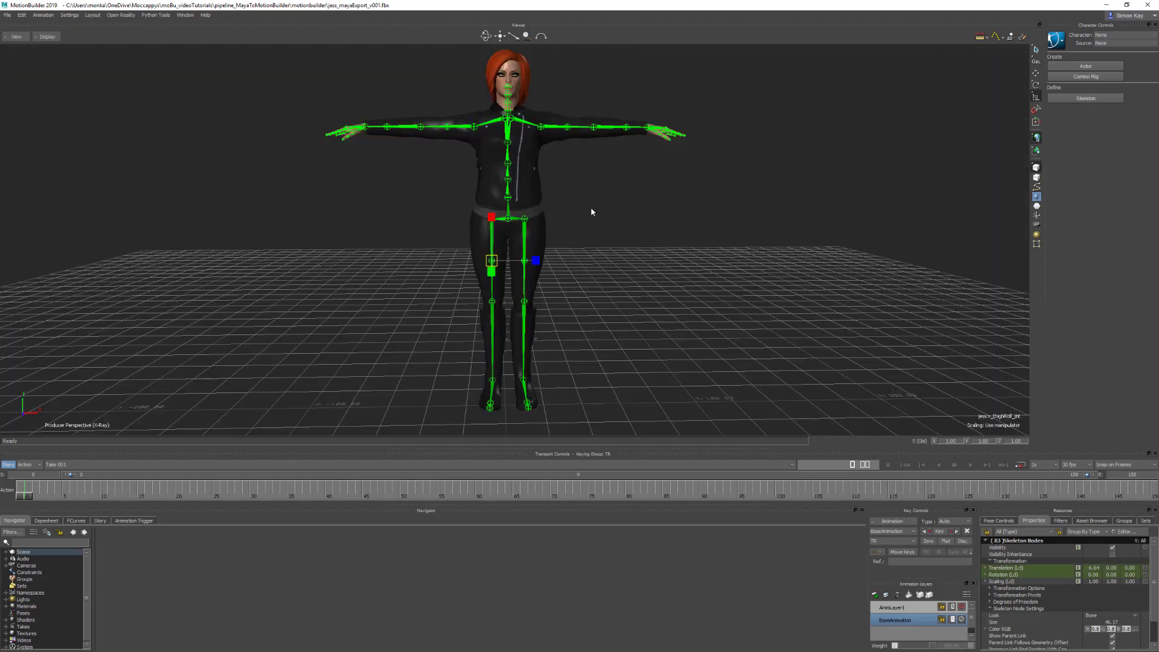
# Step: Create a group from the selected joints and name it skeleton
pyautogui.click(1123, 521)
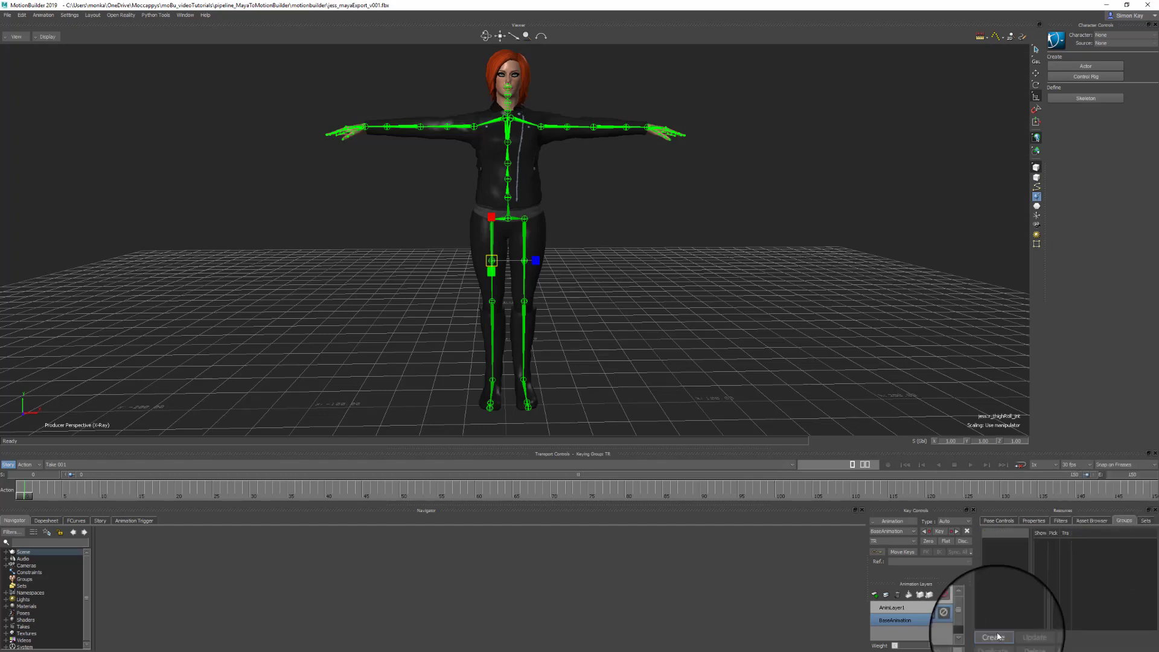
pyautogui.click(994, 636)
pyautogui.click(1009, 539)
pyautogui.doubleClick(1009, 539)
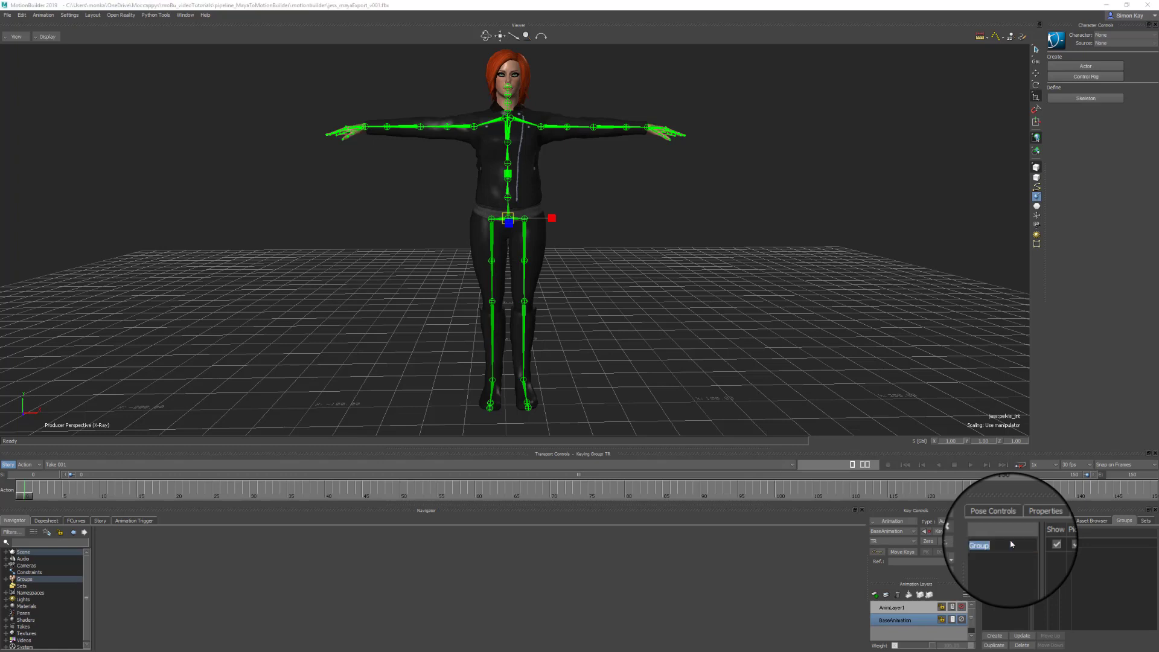
pyautogui.write('skeleton')
pyautogui.press('Return')
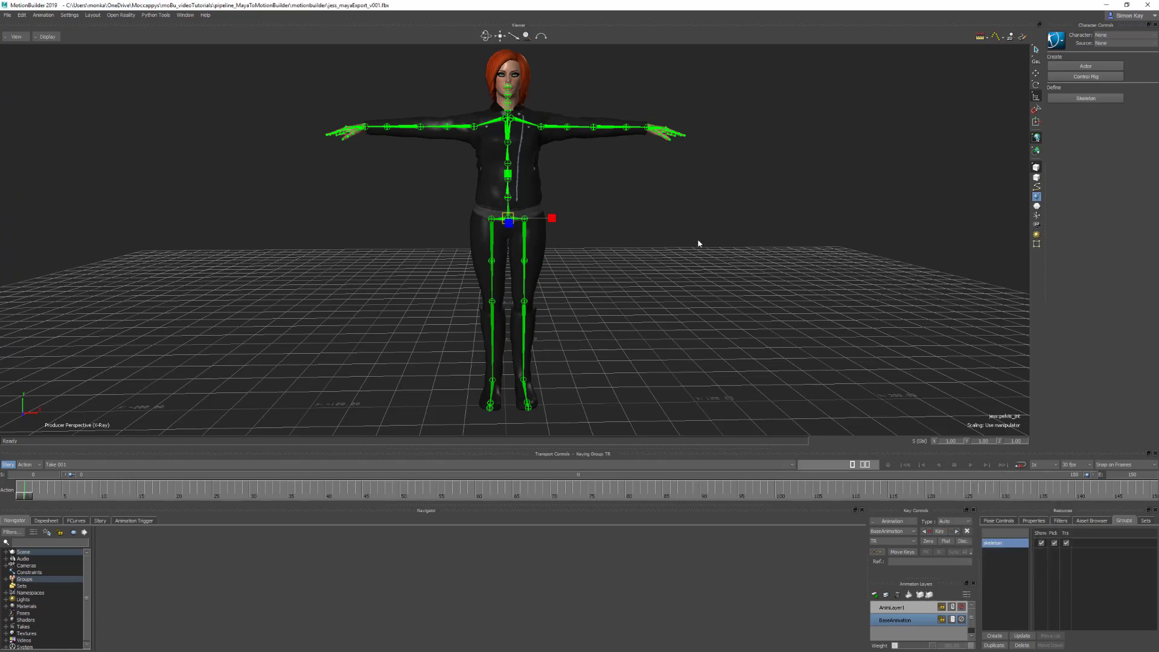
# Step: Select all the character's geometry nodes in the schematic using the model selection mask
pyautogui.hotkey('ctrl', 'w')
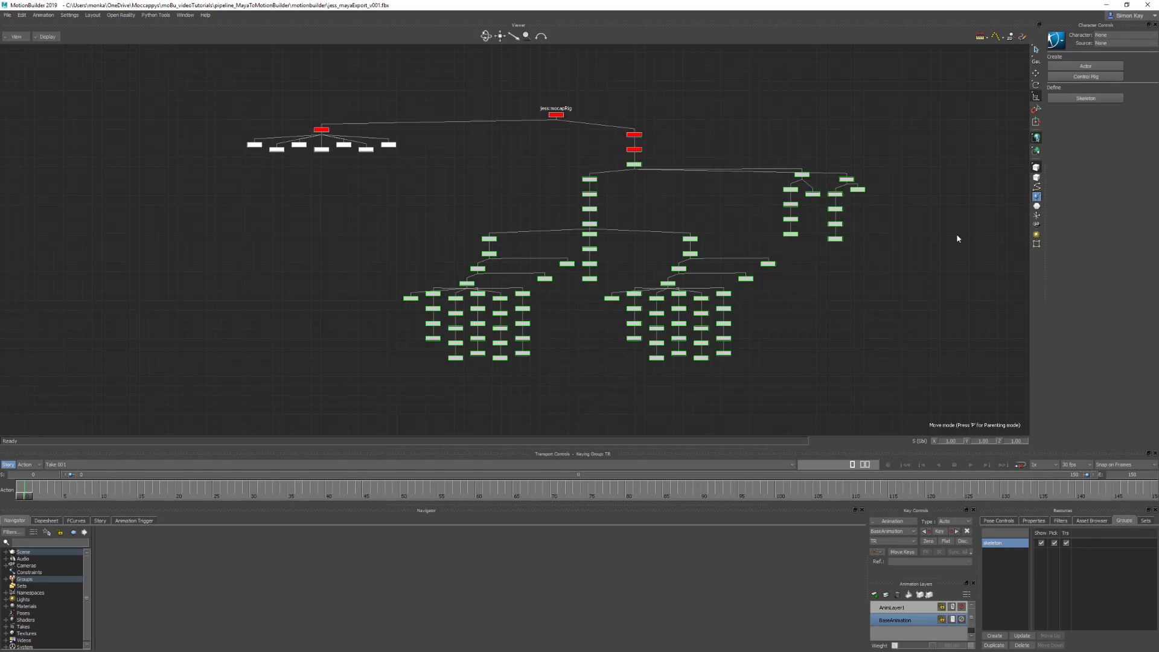
pyautogui.click(1037, 179)
pyautogui.click(667, 119)
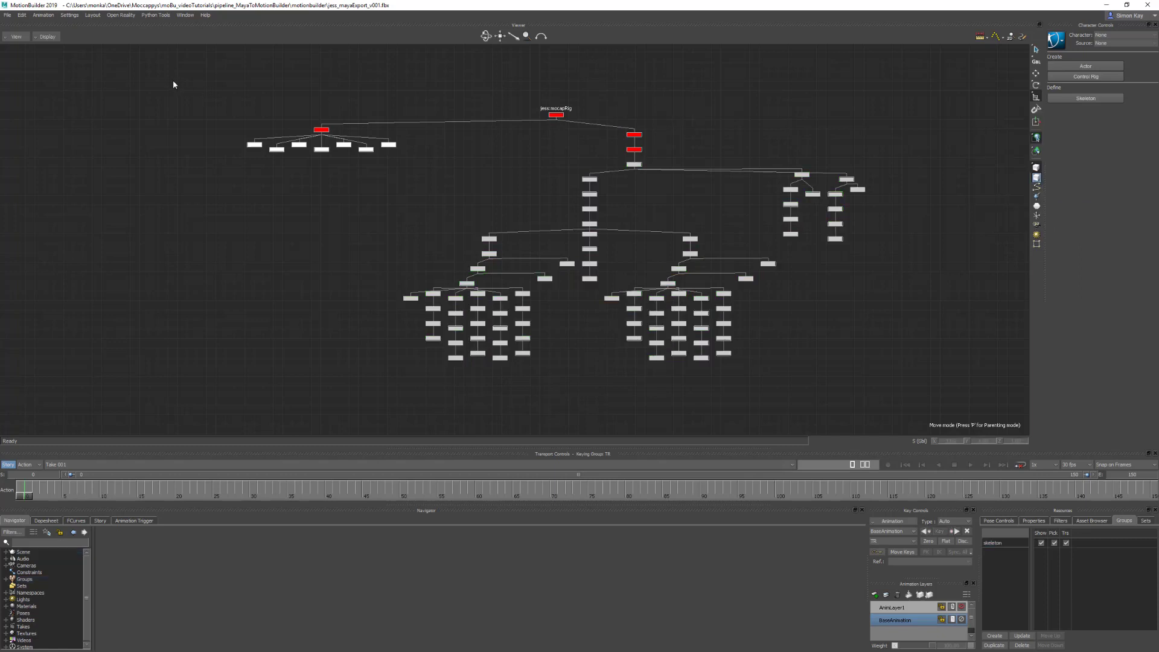
pyautogui.moveTo(173, 84); pyautogui.dragTo(403, 156)
pyautogui.click(833, 349)
pyautogui.moveTo(185, 72); pyautogui.dragTo(816, 310)
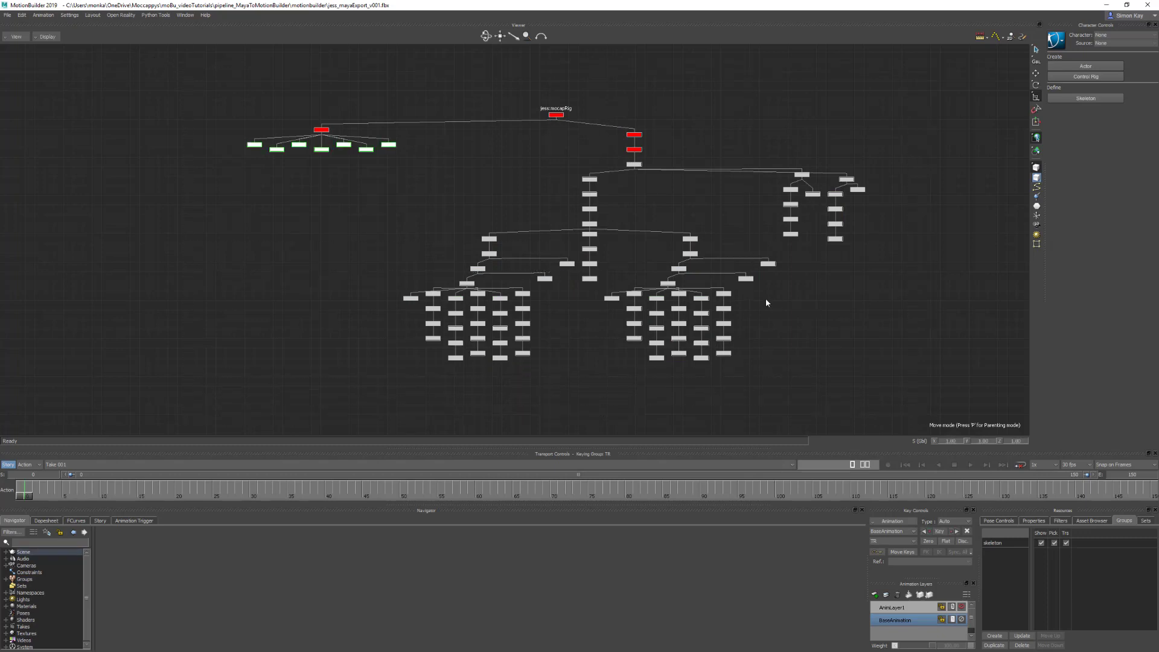
# Step: Create a group from the selected geometry nodes and name it geo
pyautogui.scroll(3, 296, 202)
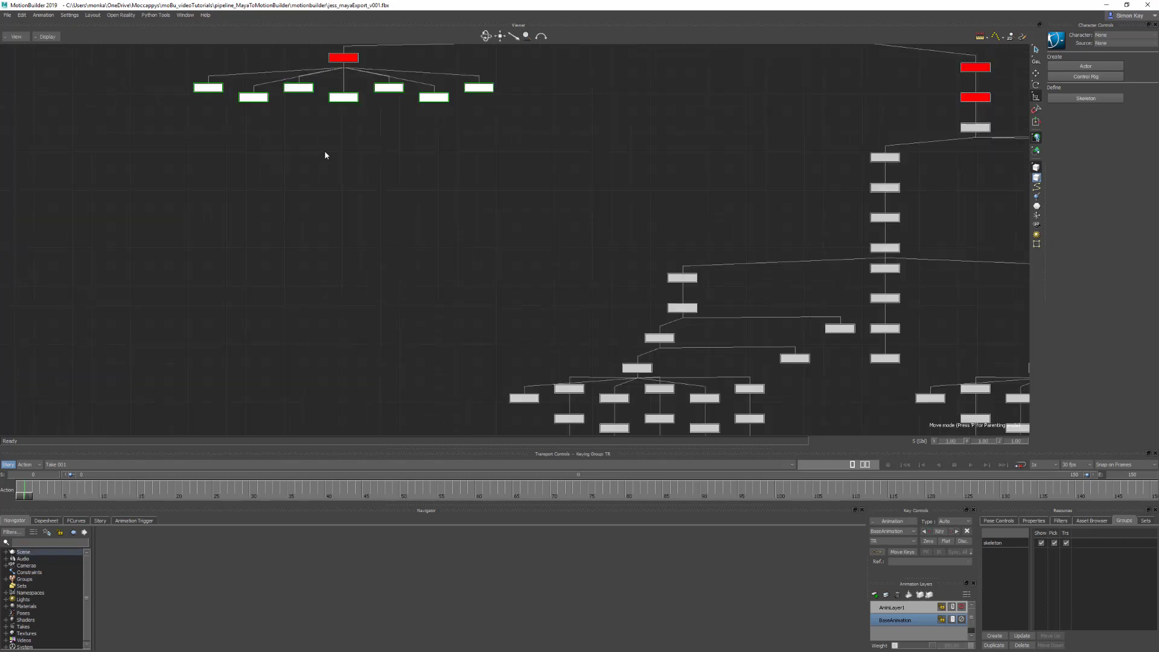
pyautogui.scroll(2, 326, 155)
pyautogui.keyDown('shift'); pyautogui.moveTo(458, 235); pyautogui.dragTo(422, 251); pyautogui.keyUp('shift')
pyautogui.scroll(3, 422, 251)
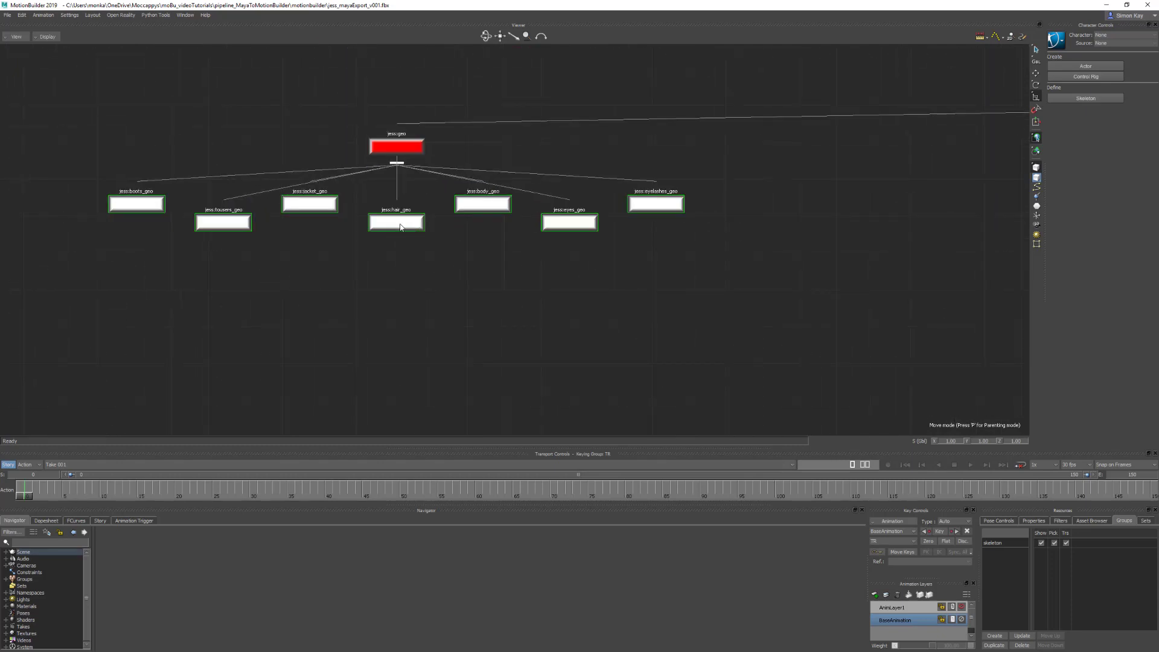
pyautogui.rightClick(401, 223)
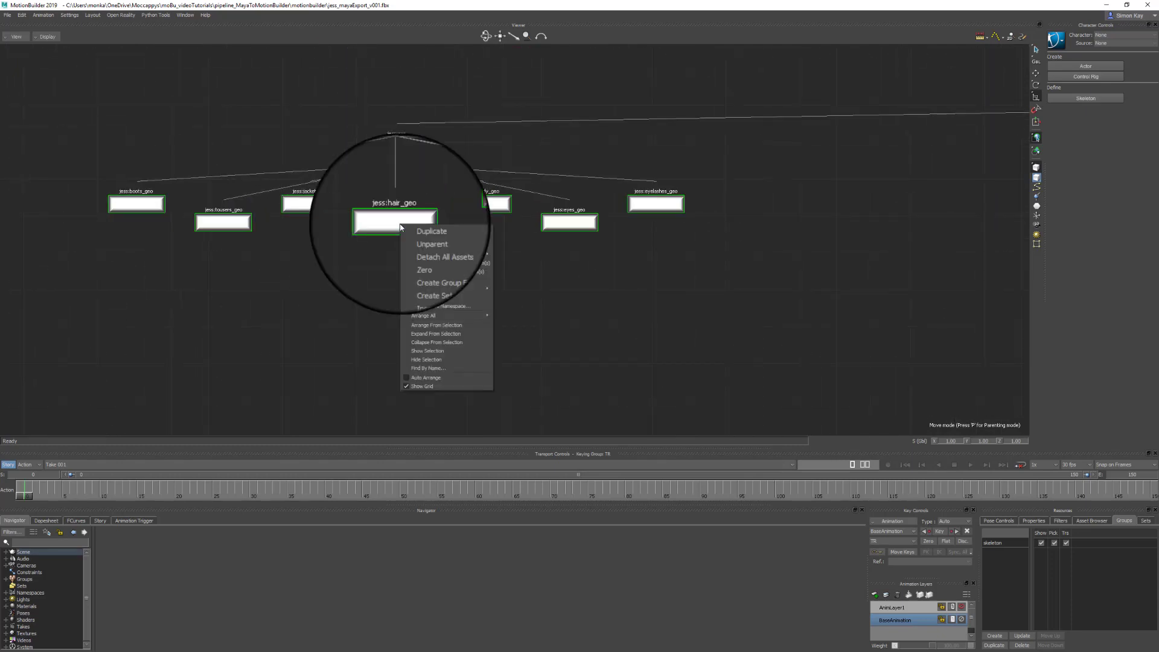
pyautogui.click(471, 263)
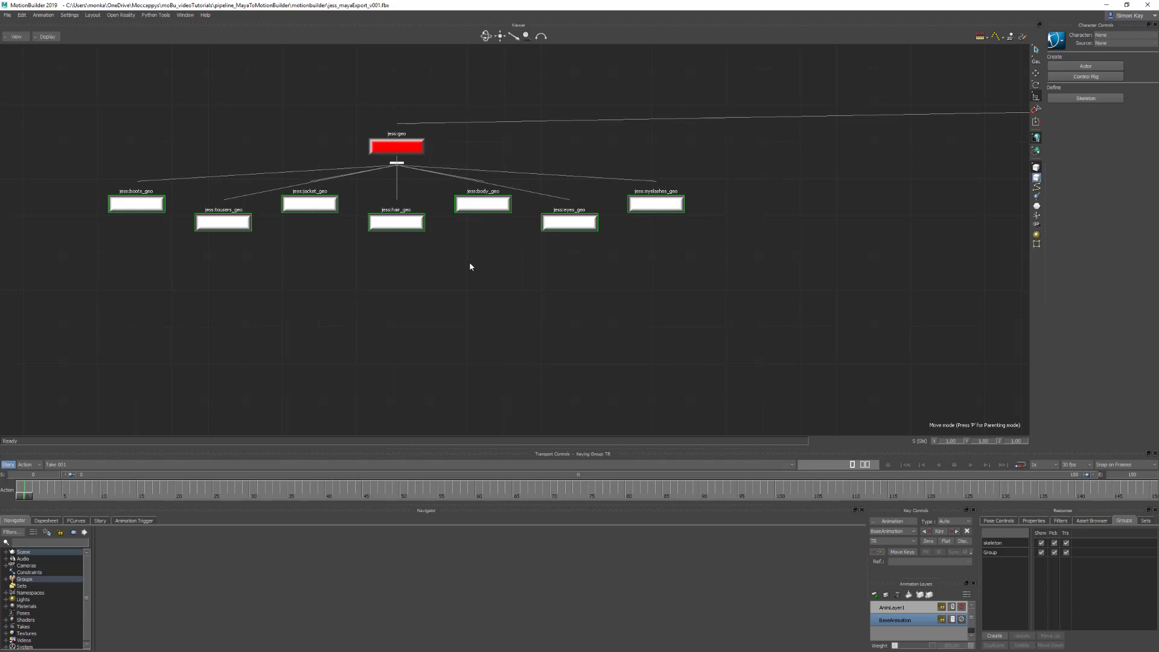
pyautogui.doubleClick(995, 552)
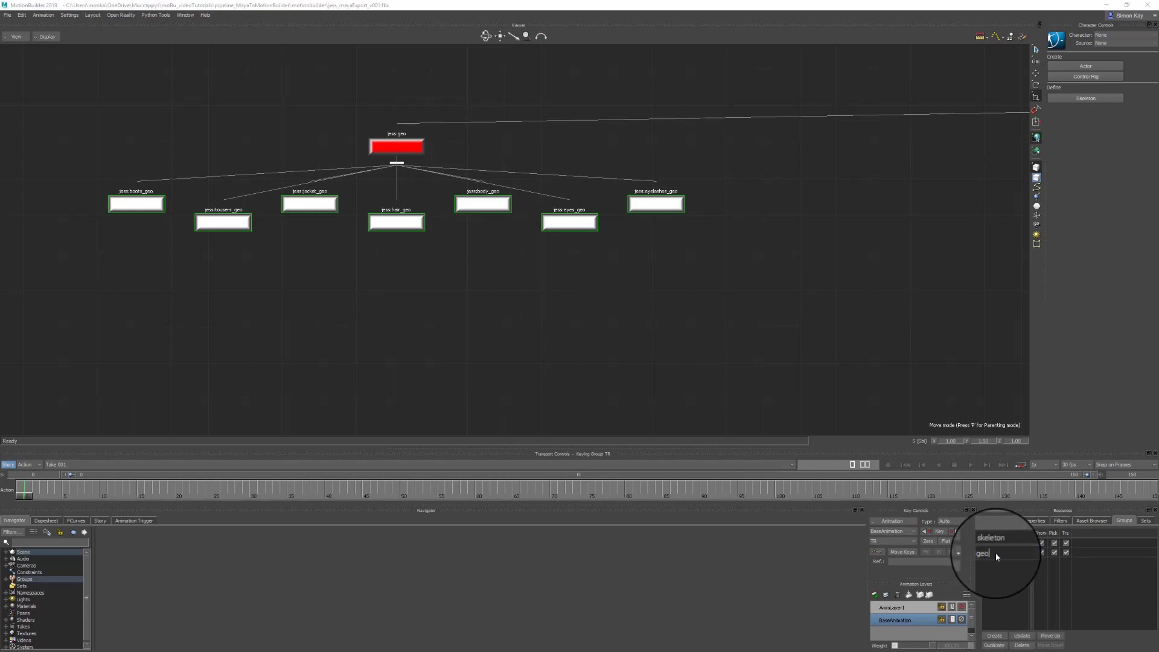
pyautogui.press('Return')
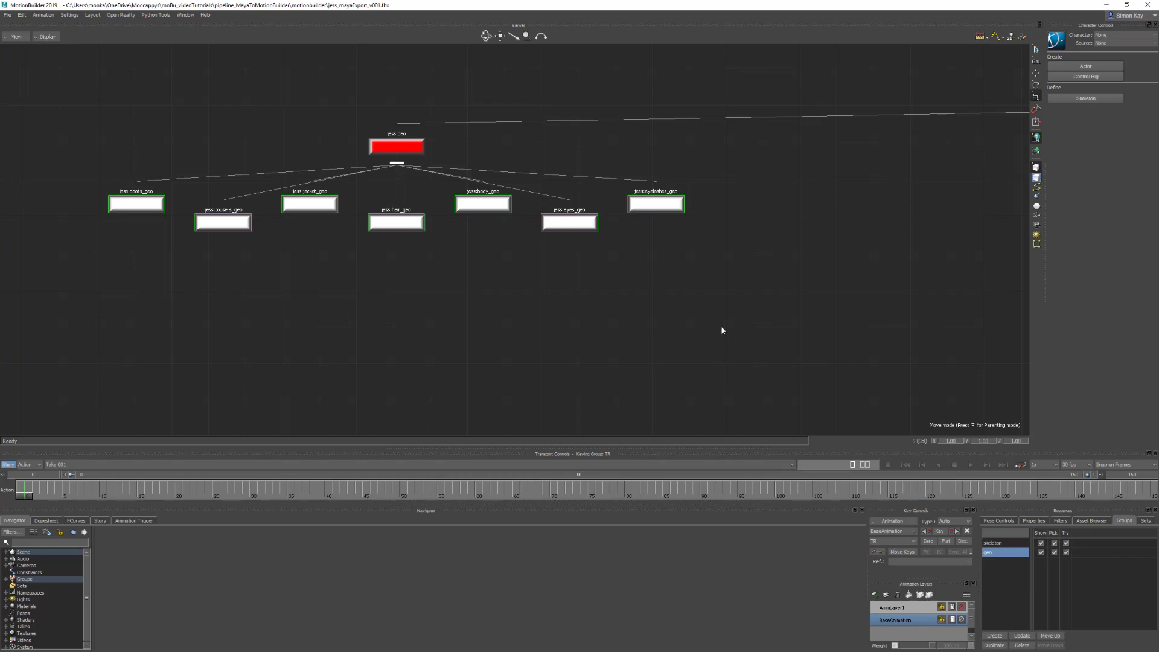
# Step: Turn off Pick for the geo group in the perspective view and clear the selection
pyautogui.hotkey('ctrl', 'e')
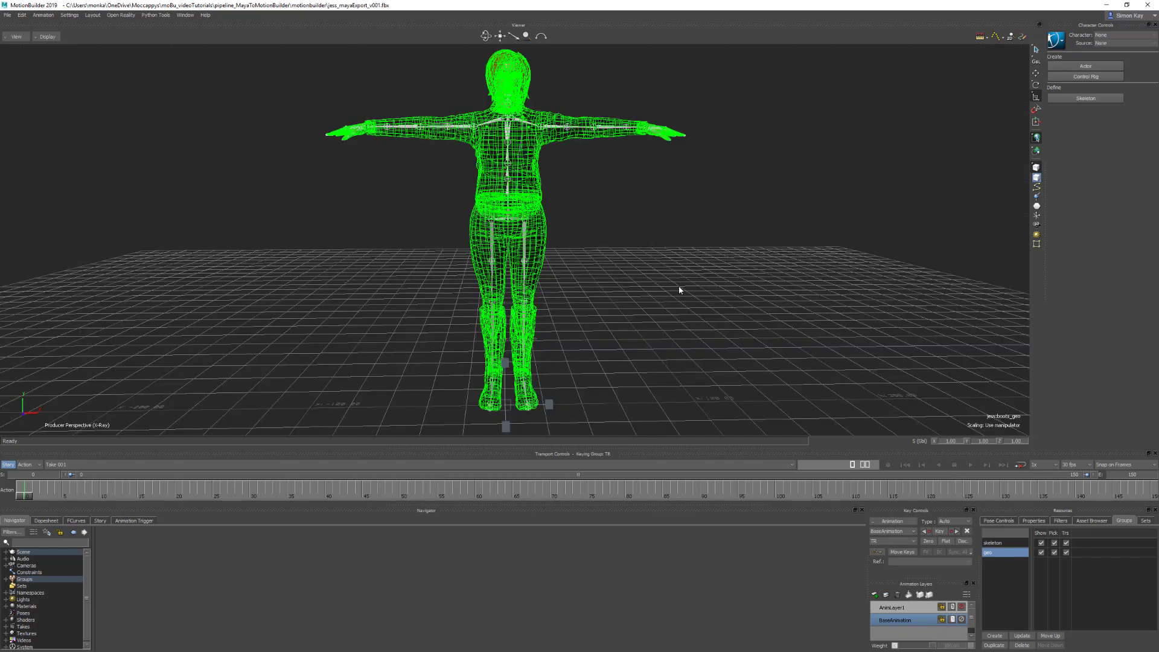
pyautogui.click(1055, 552)
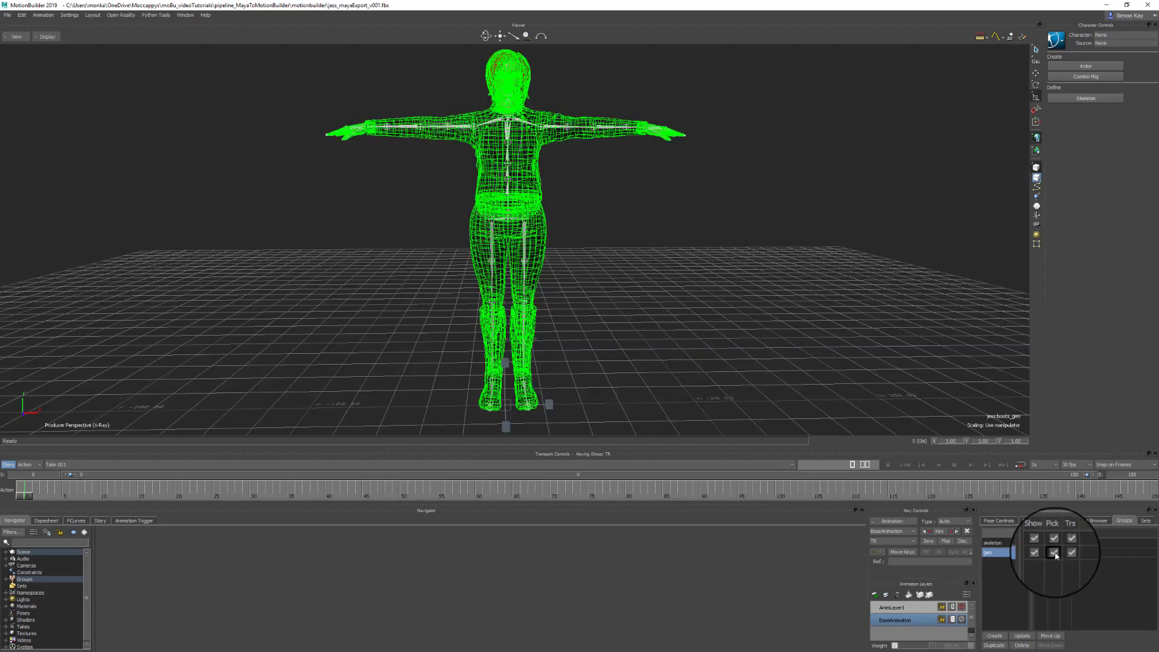
pyautogui.click(682, 292)
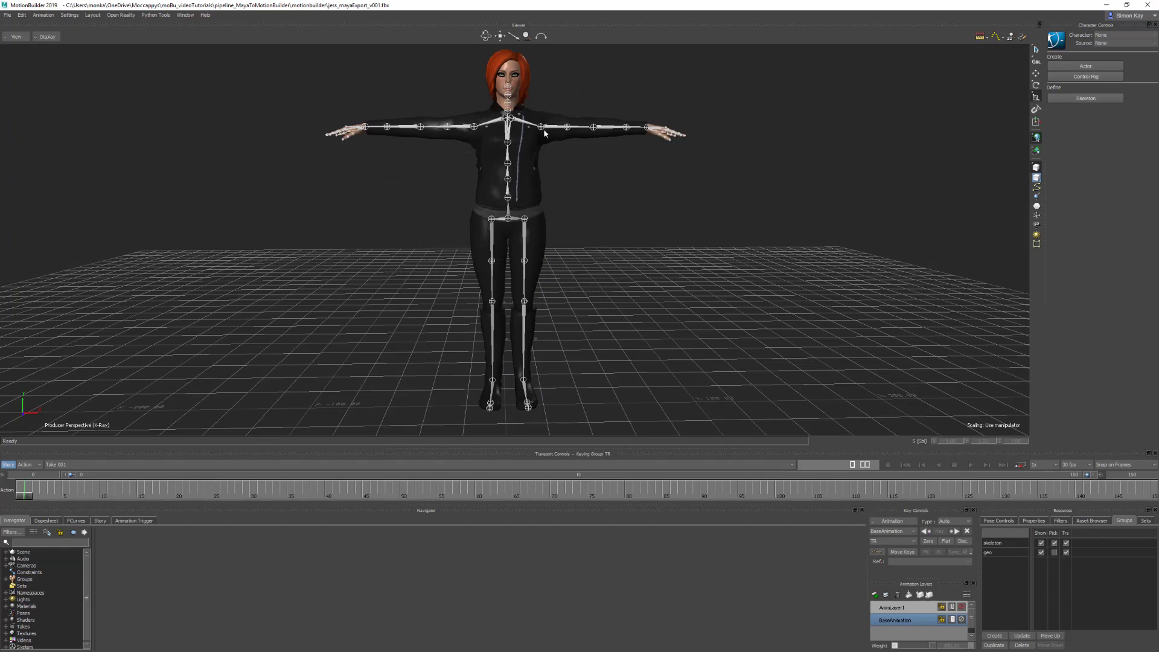
# Step: Test selecting the body geometry in the schematic, return to the perspective view and deselect it
pyautogui.hotkey('ctrl', 'w')
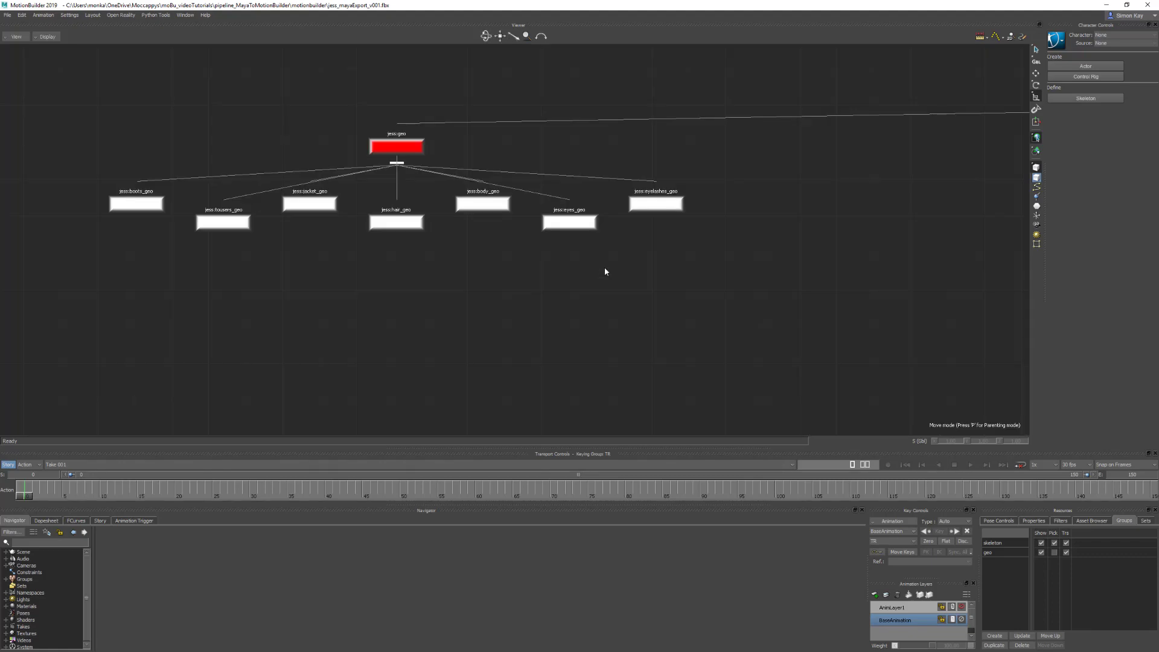
pyautogui.click(464, 207)
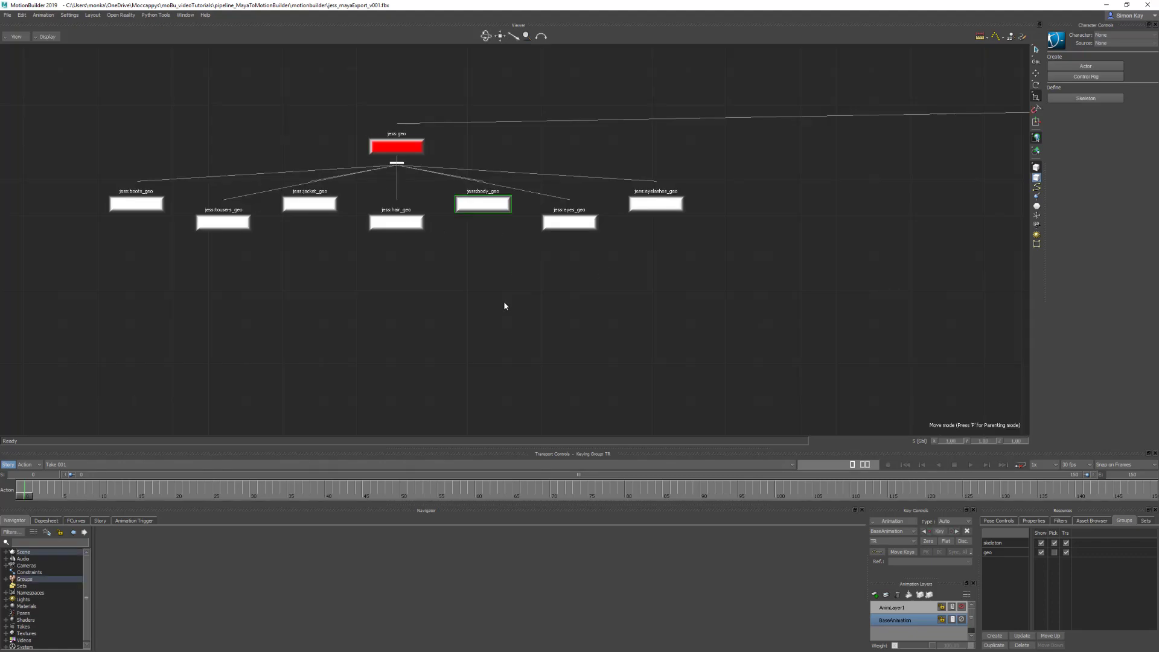
pyautogui.hotkey('ctrl', 'w')
pyautogui.click(581, 318)
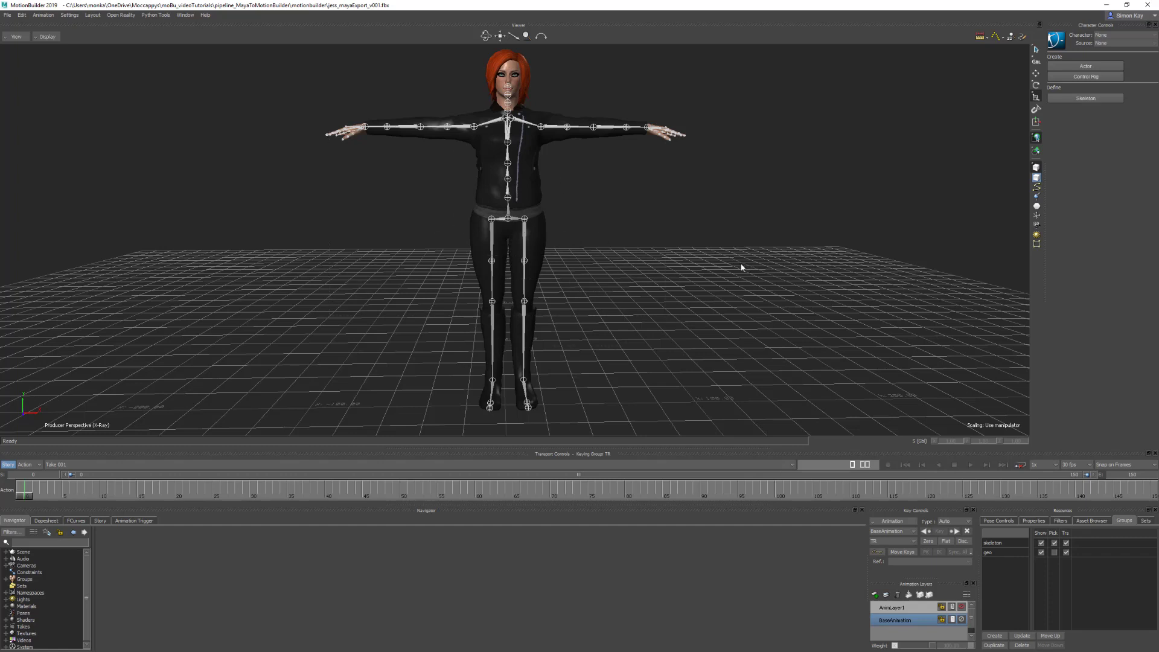
# Step: Select the whole mocapRig hierarchy in the schematic, create a group from it and name it all
pyautogui.hotkey('ctrl', 'w')
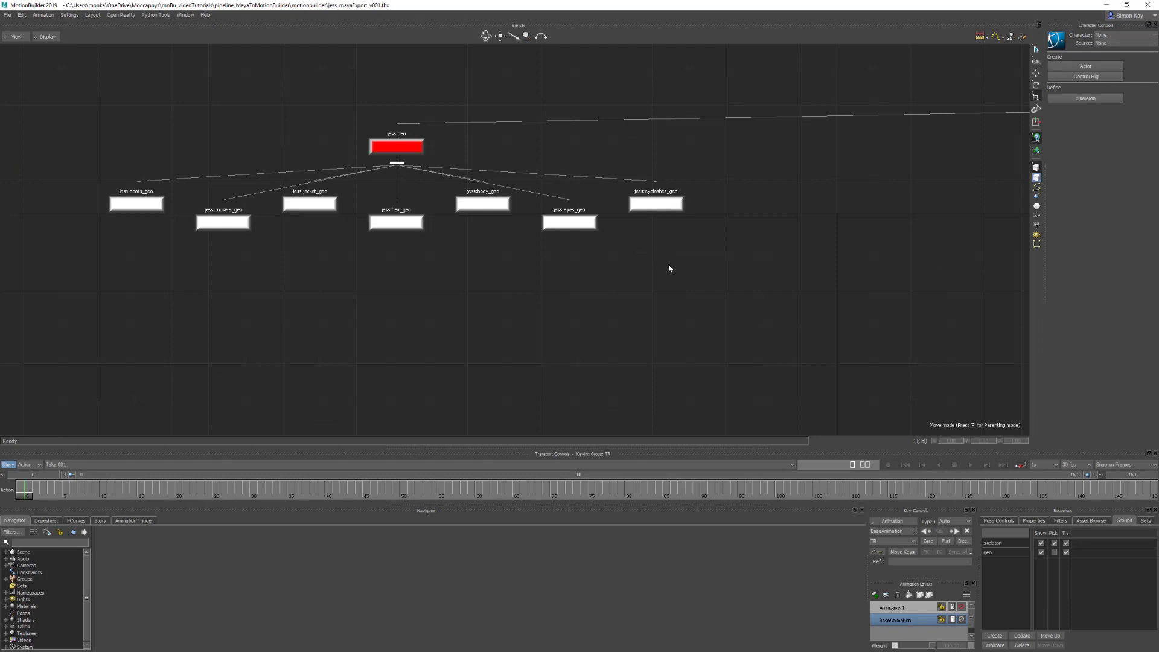
pyautogui.press('a')
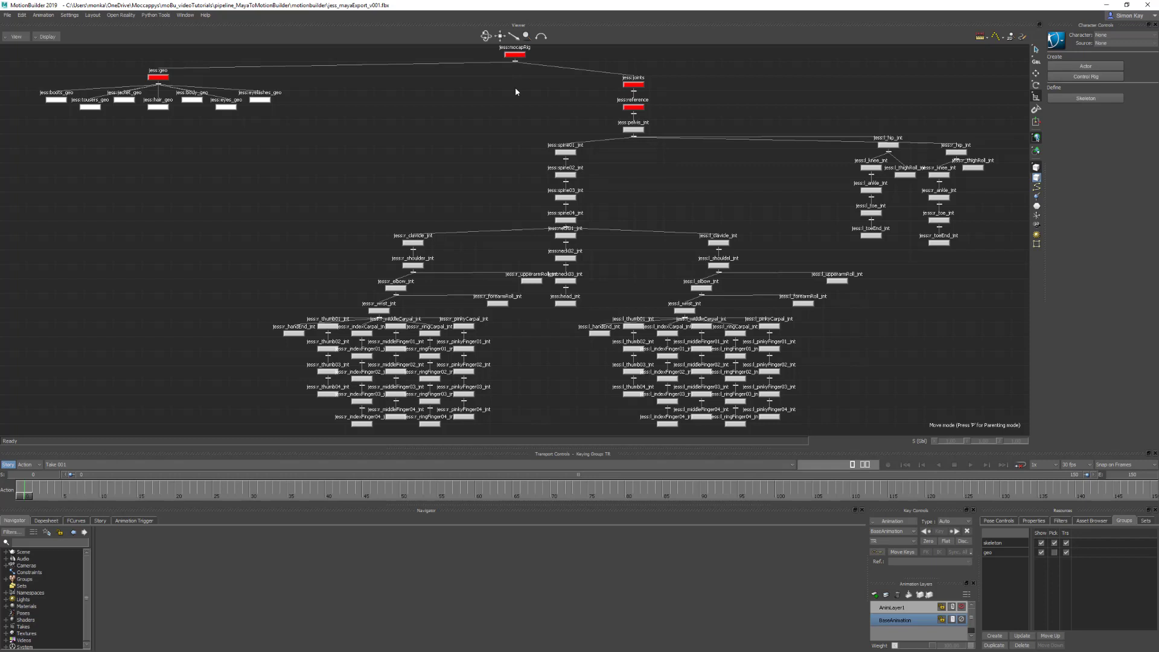
pyautogui.doubleClick(517, 56)
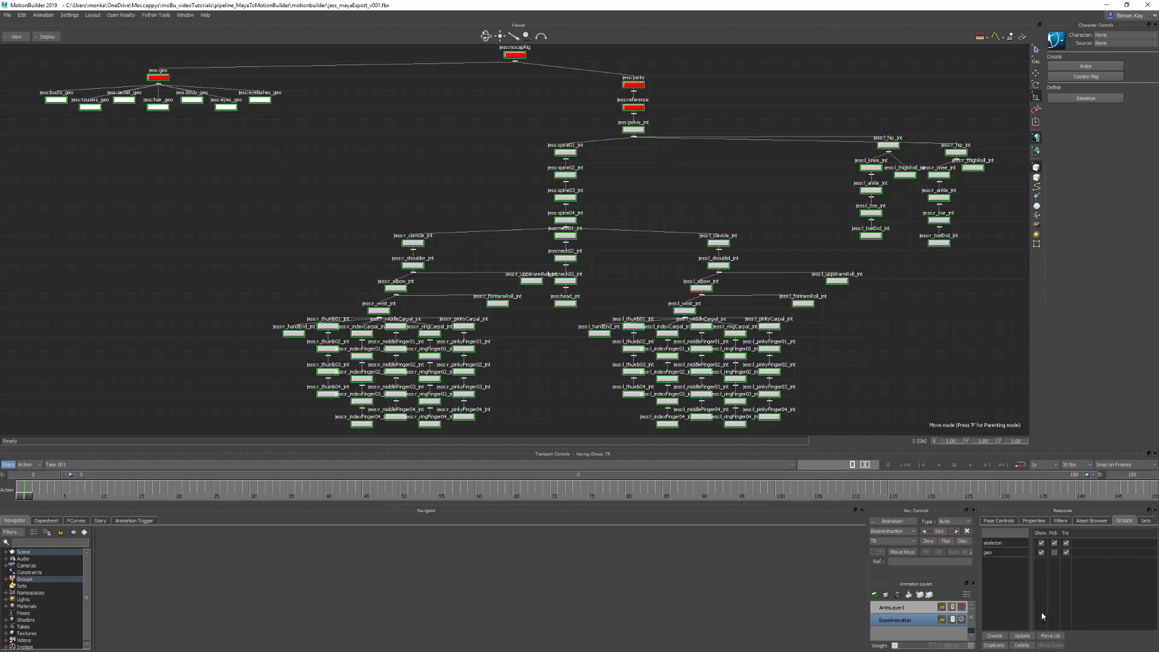
pyautogui.click(994, 636)
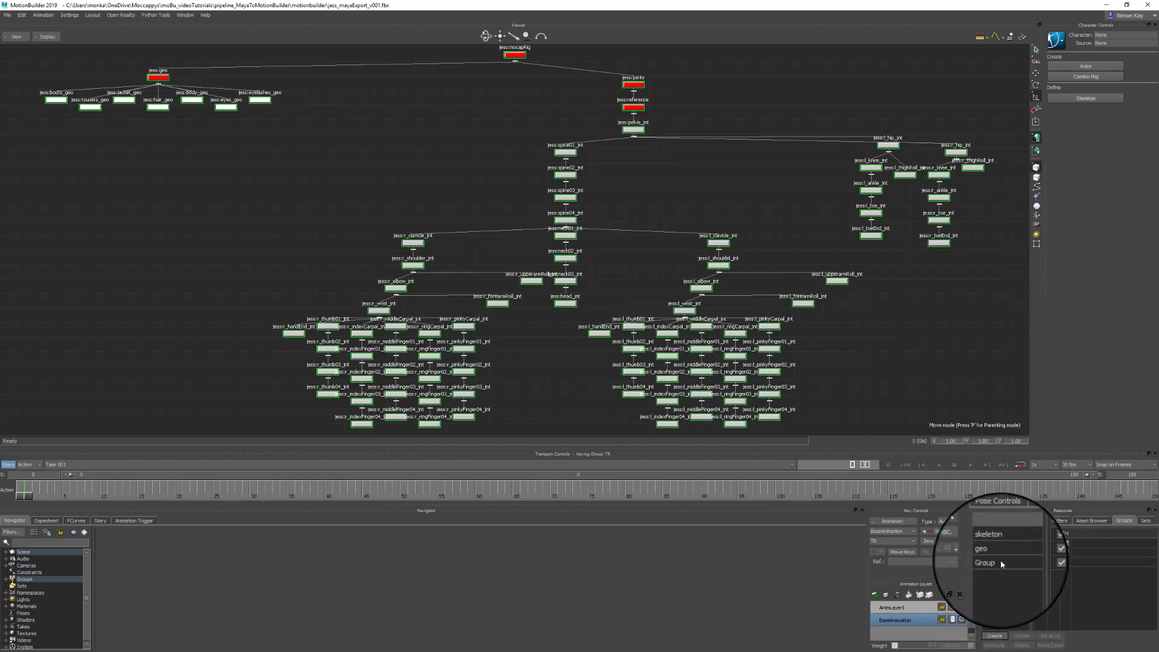
pyautogui.doubleClick(1001, 561)
pyautogui.write('al')
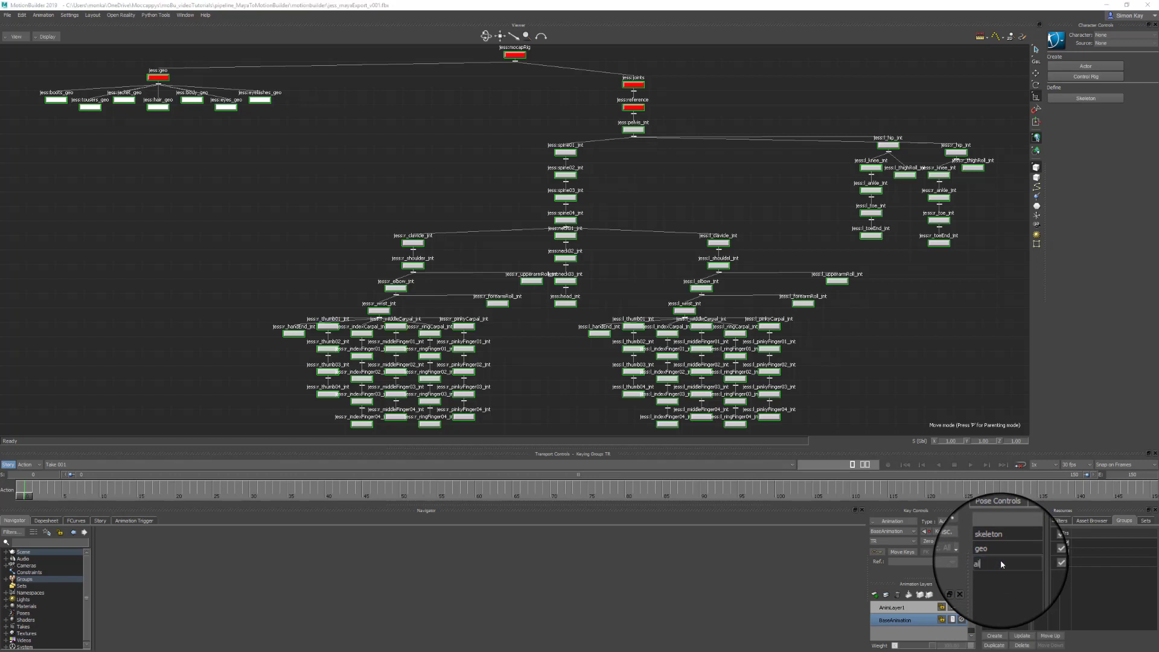
pyautogui.write('l')
pyautogui.press('Return')
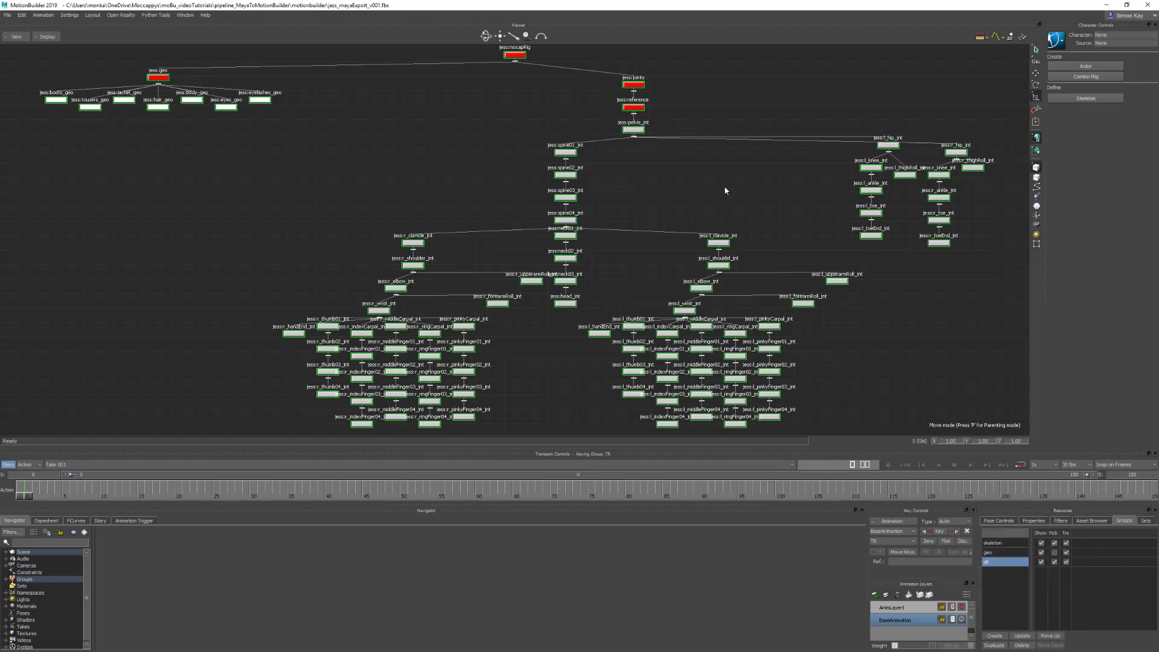
# Step: Check the members of the all group in the perspective view and test its Show option off and on
pyautogui.click(996, 566)
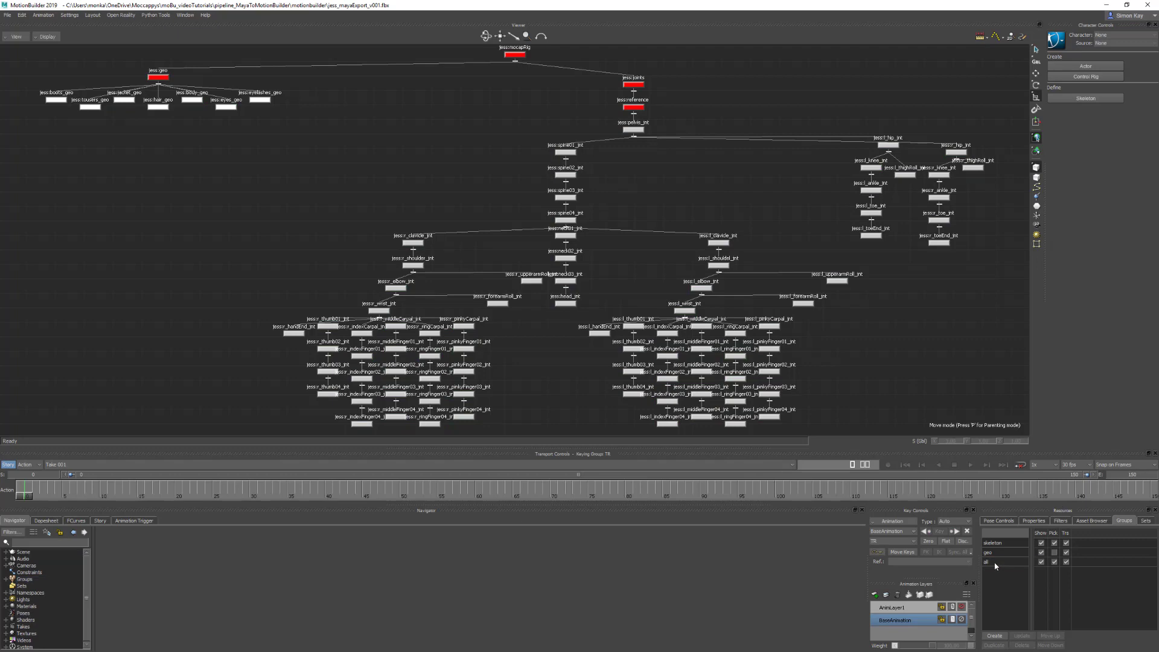
pyautogui.click(996, 563)
pyautogui.hotkey('ctrl', 'w')
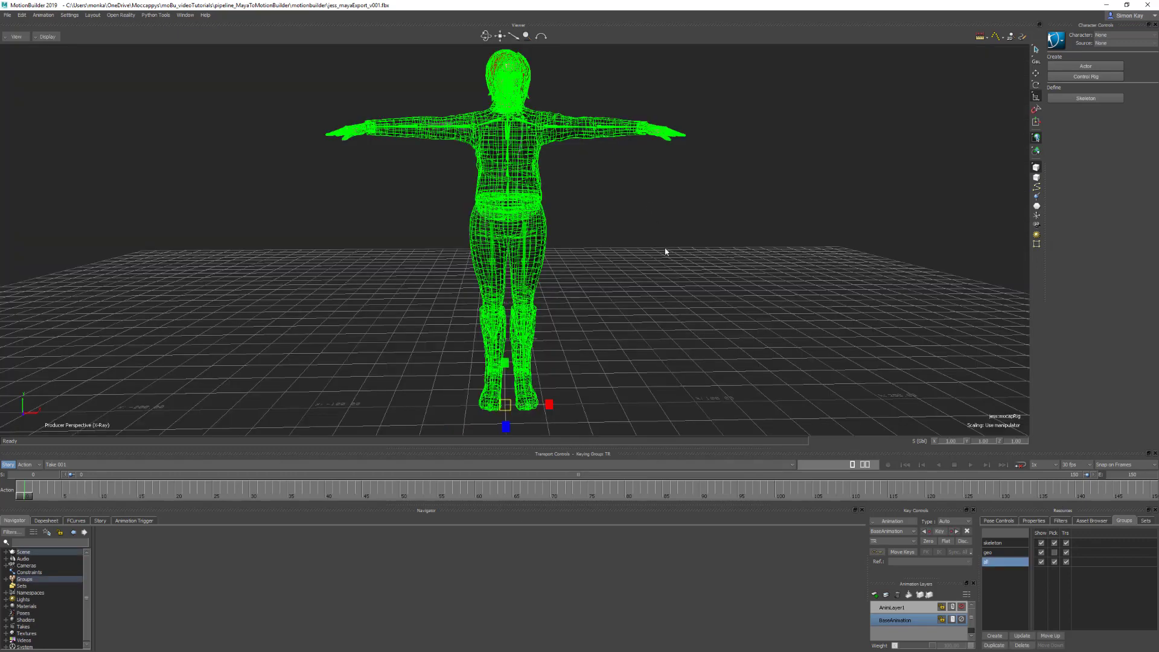
pyautogui.click(665, 263)
pyautogui.click(1041, 562)
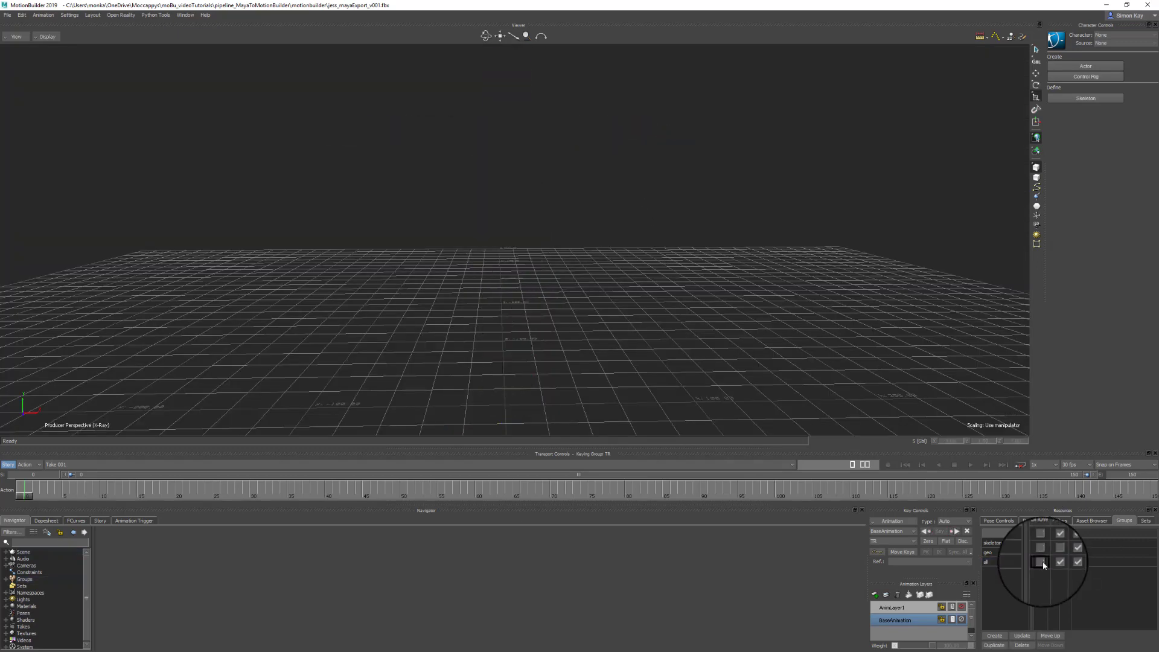
pyautogui.click(1040, 562)
pyautogui.click(1040, 562)
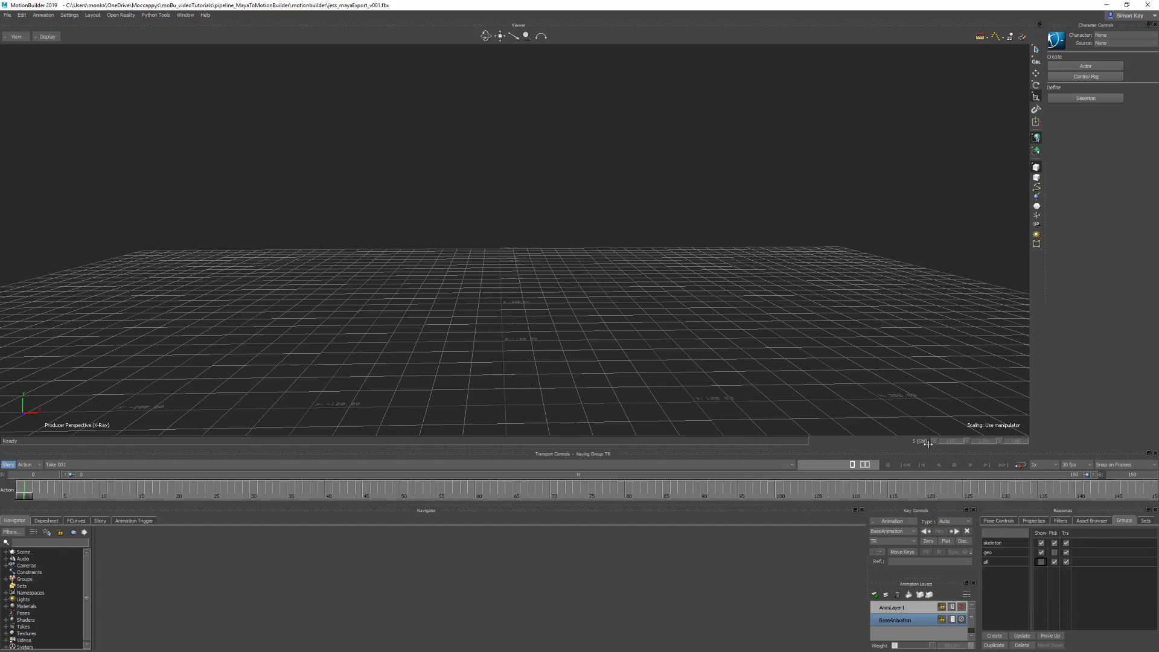
pyautogui.click(1040, 562)
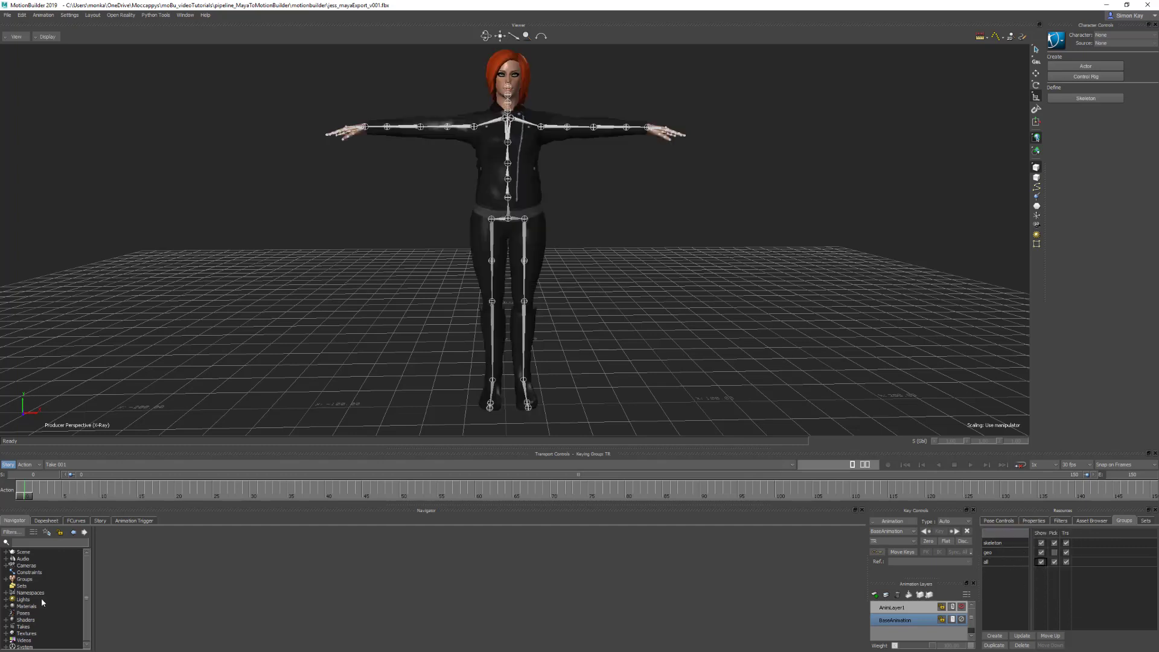
# Step: Expand the scene's groups in the Navigator and parent the geo and skeleton groups under the all group
pyautogui.click(5, 583)
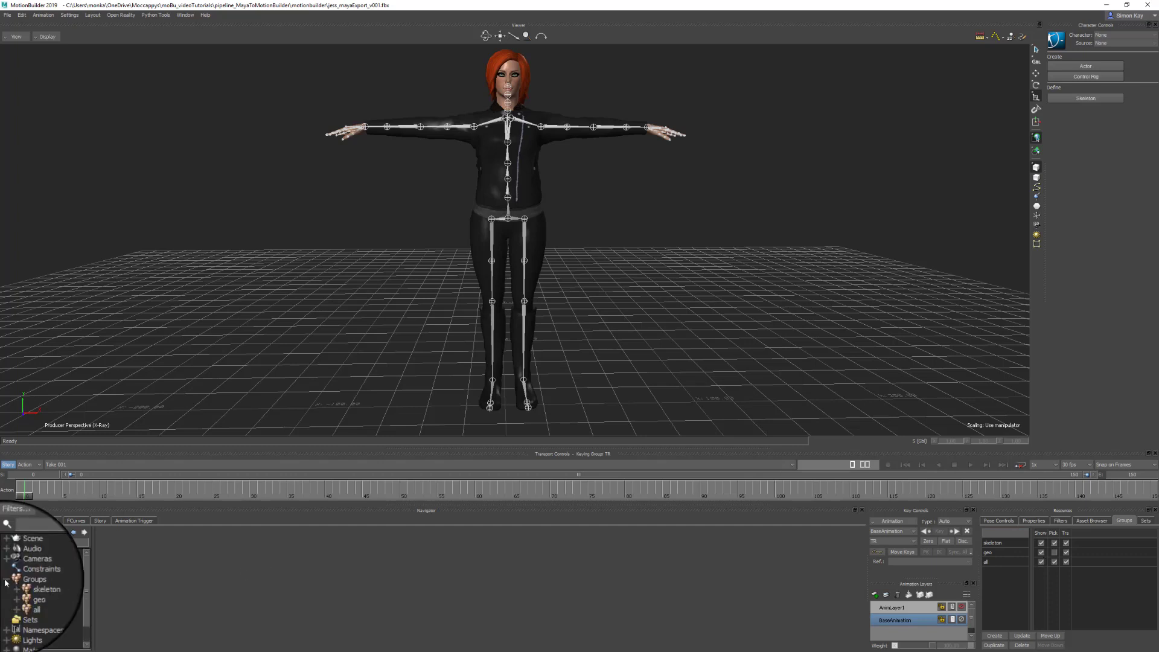
pyautogui.click(37, 598)
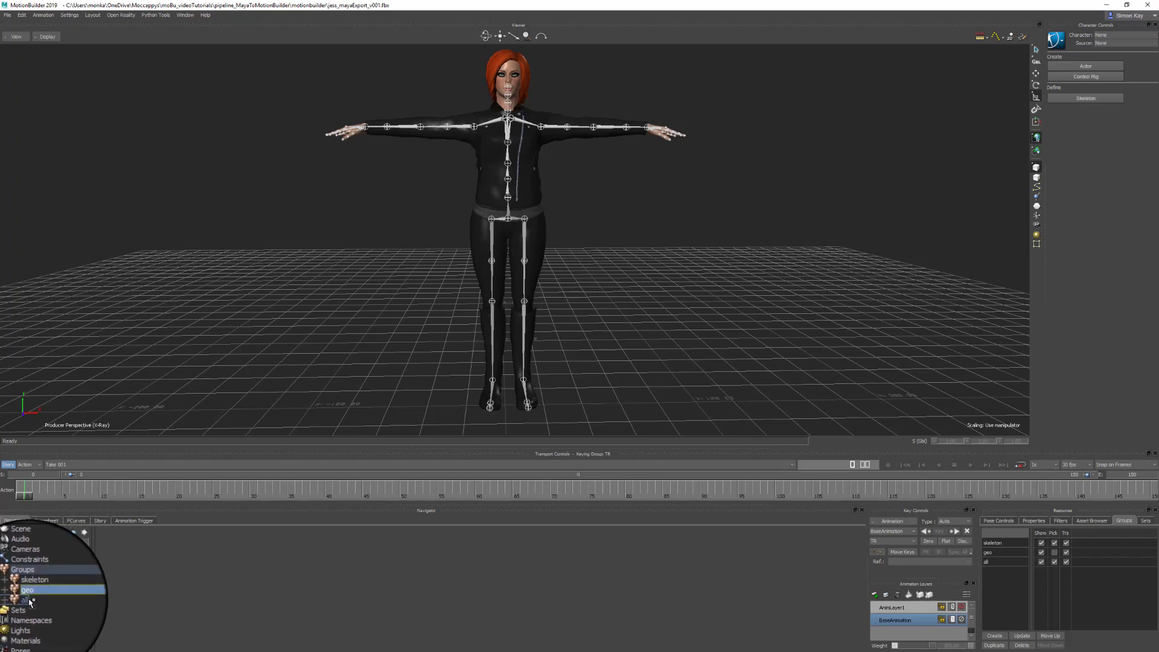
pyautogui.moveTo(30, 602); pyautogui.dragTo(31, 603)
pyautogui.click(72, 606)
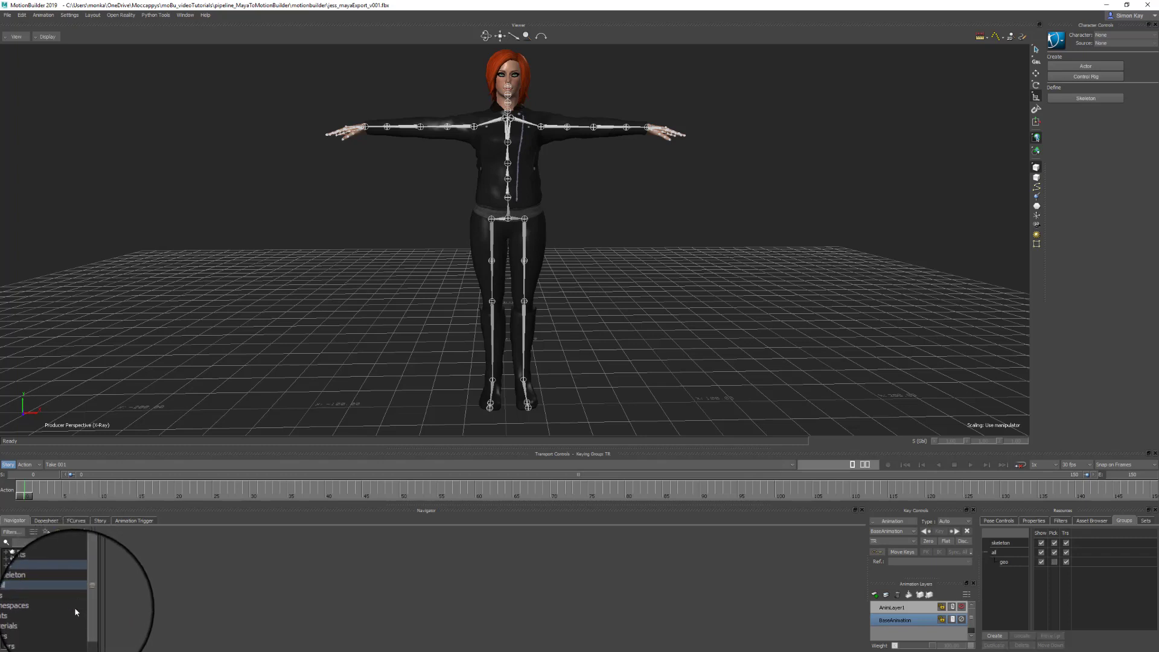
pyautogui.click(38, 590)
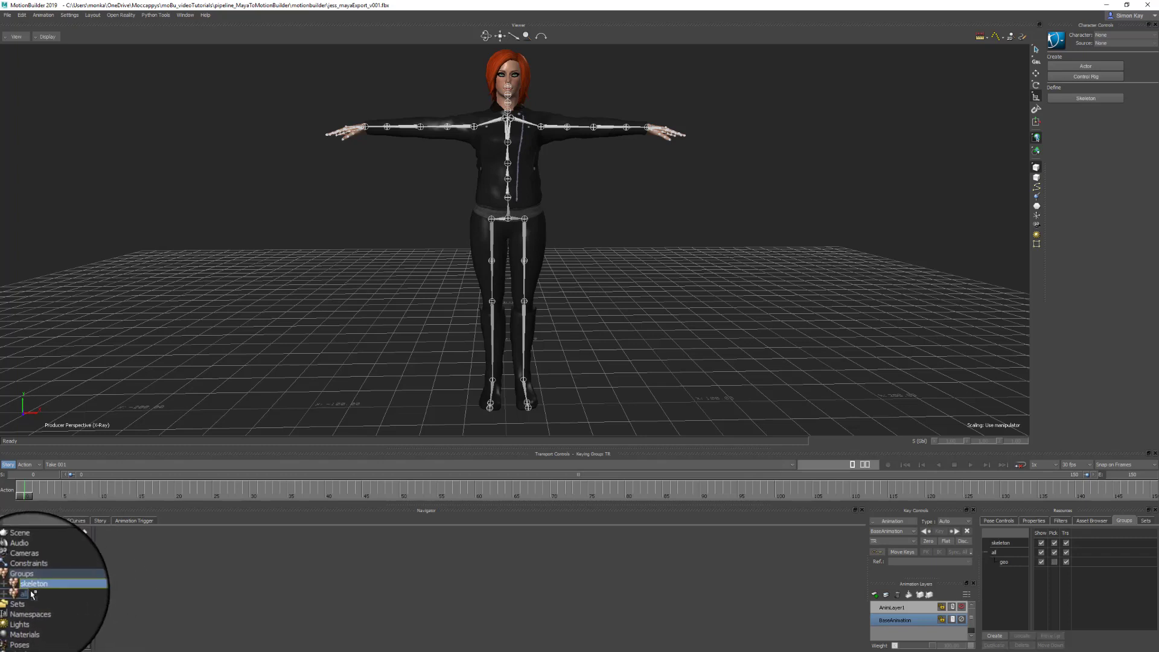
pyautogui.moveTo(31, 594); pyautogui.dragTo(33, 593)
pyautogui.click(54, 588)
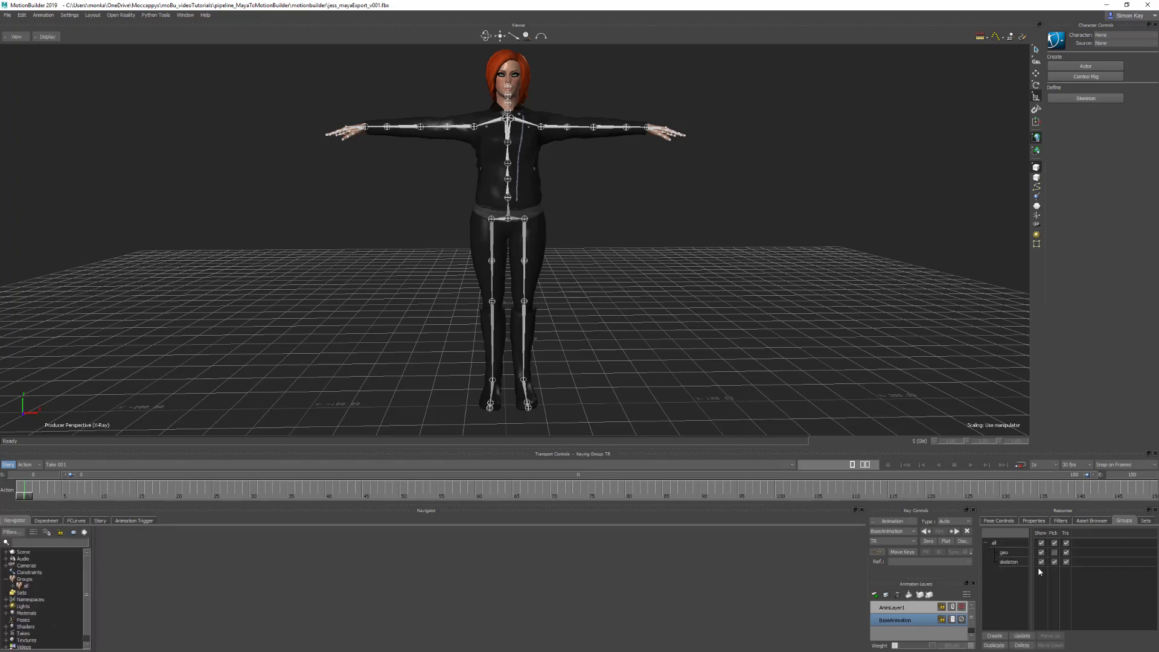
# Step: Select the all, geo and skeleton groups in turn to check their members, and collapse the all group
pyautogui.click(1002, 544)
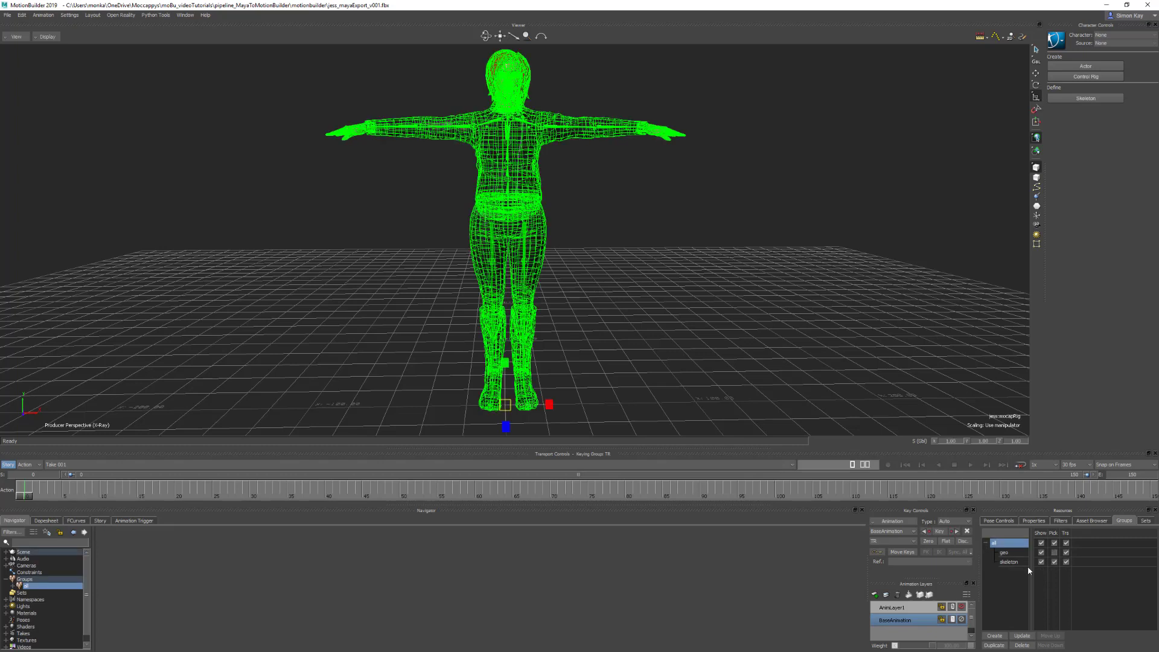
pyautogui.click(1016, 554)
pyautogui.click(1009, 562)
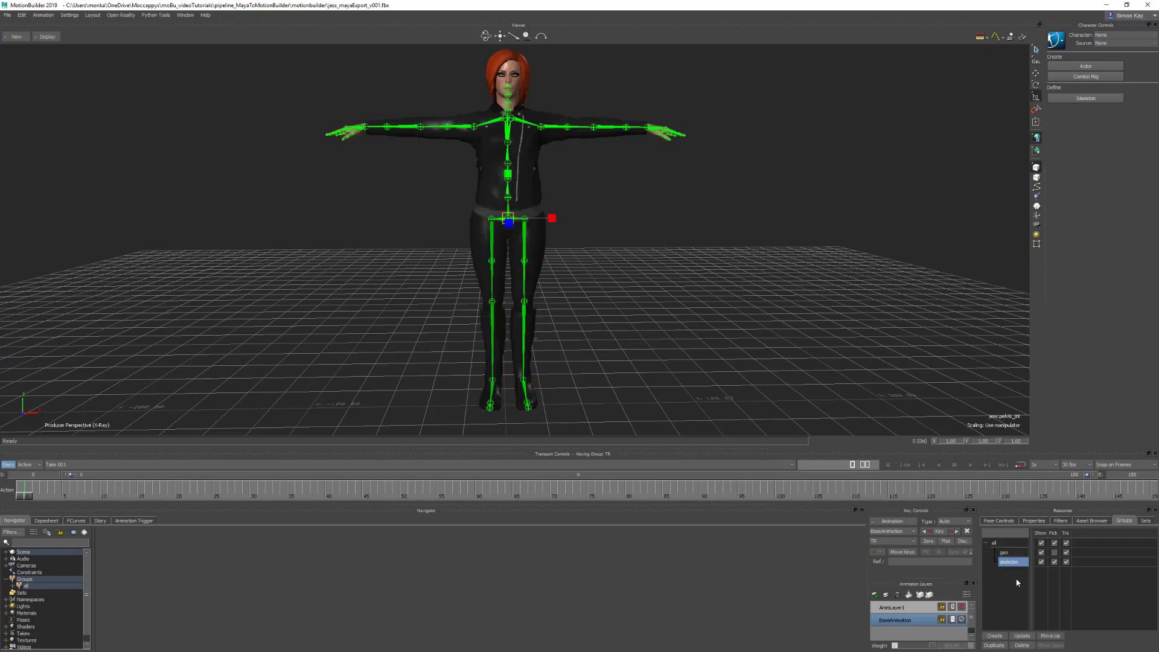
pyautogui.click(986, 542)
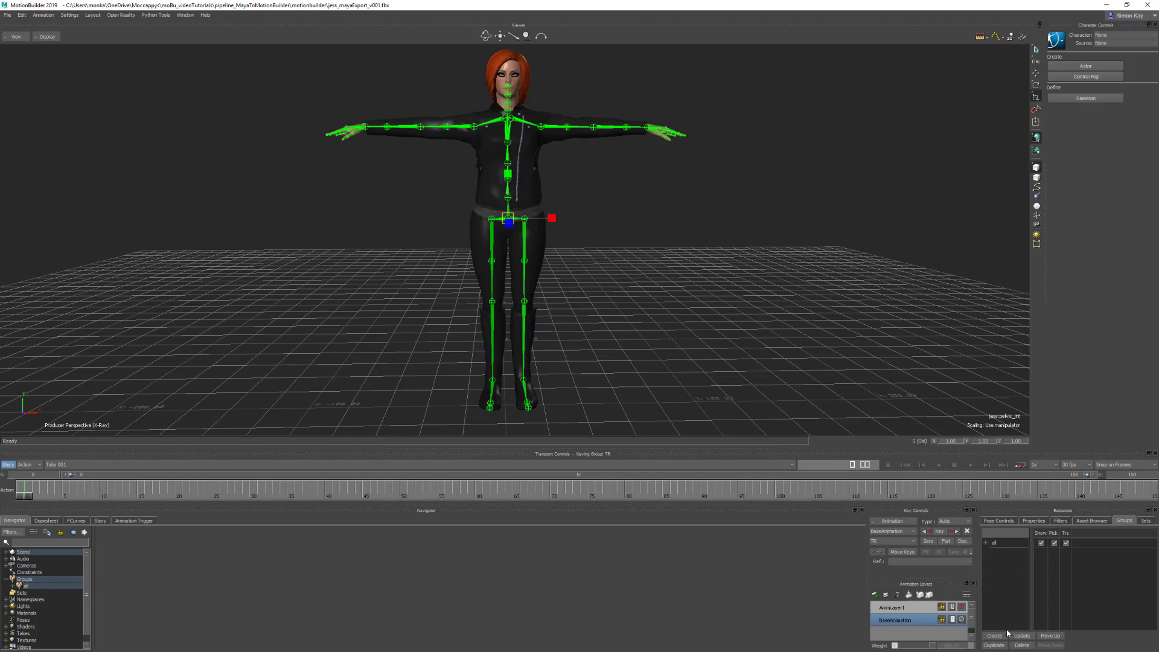
pyautogui.click(32, 575)
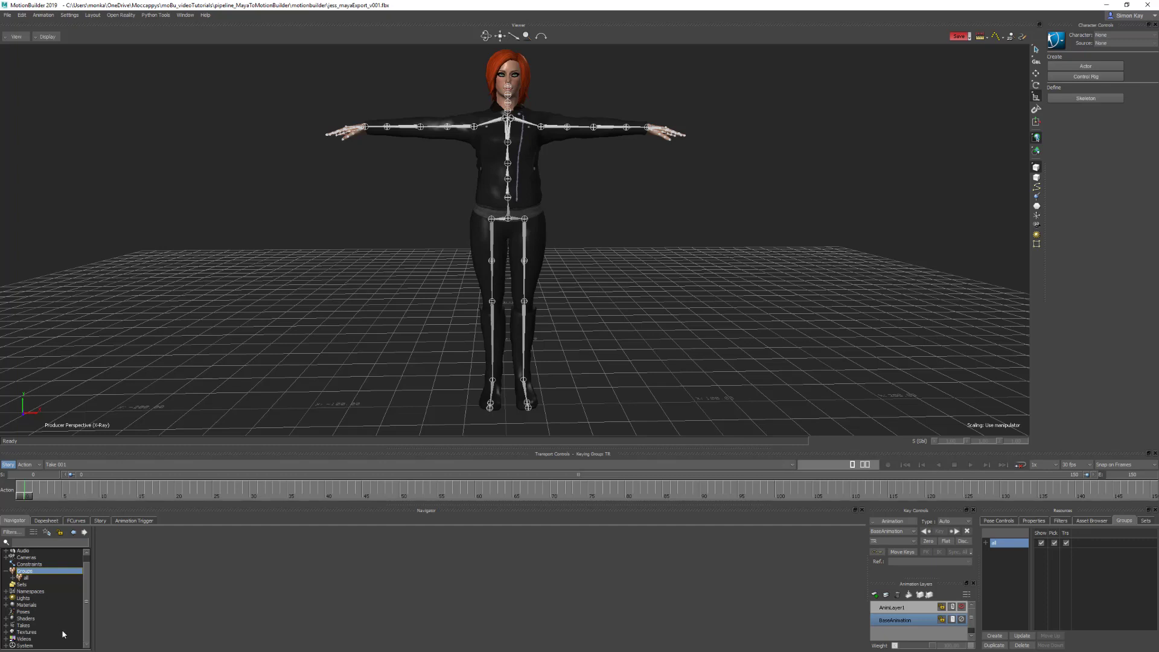
# Step: Expand the Textures category in the Navigator and insert a folder in it
pyautogui.click(4, 632)
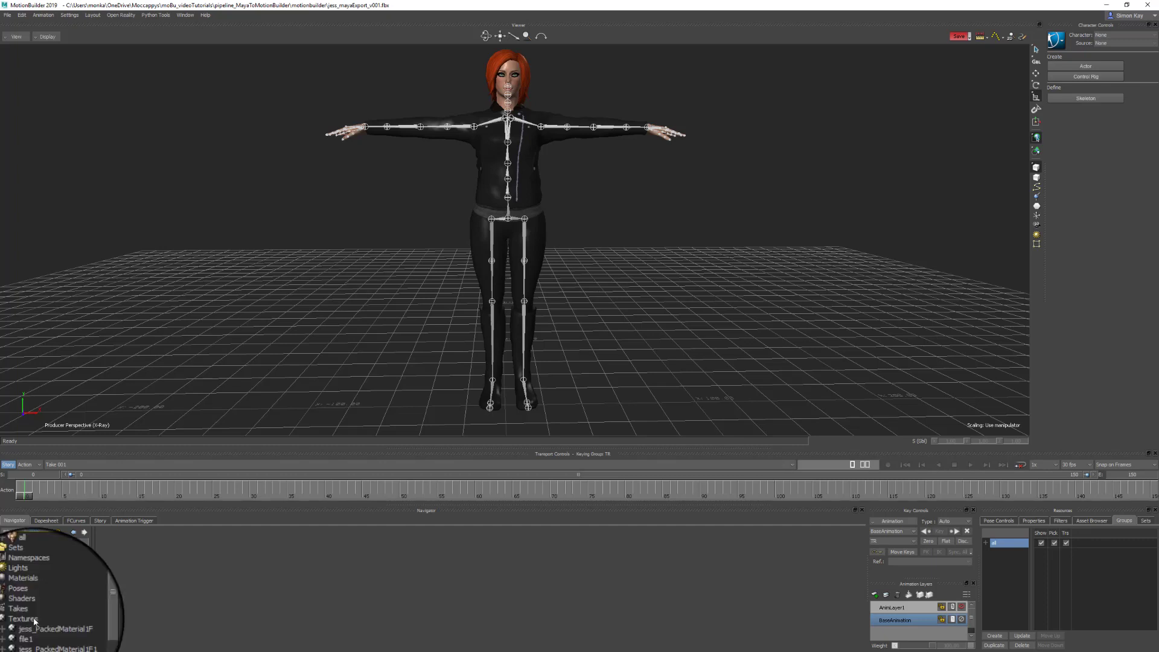
pyautogui.click(34, 633)
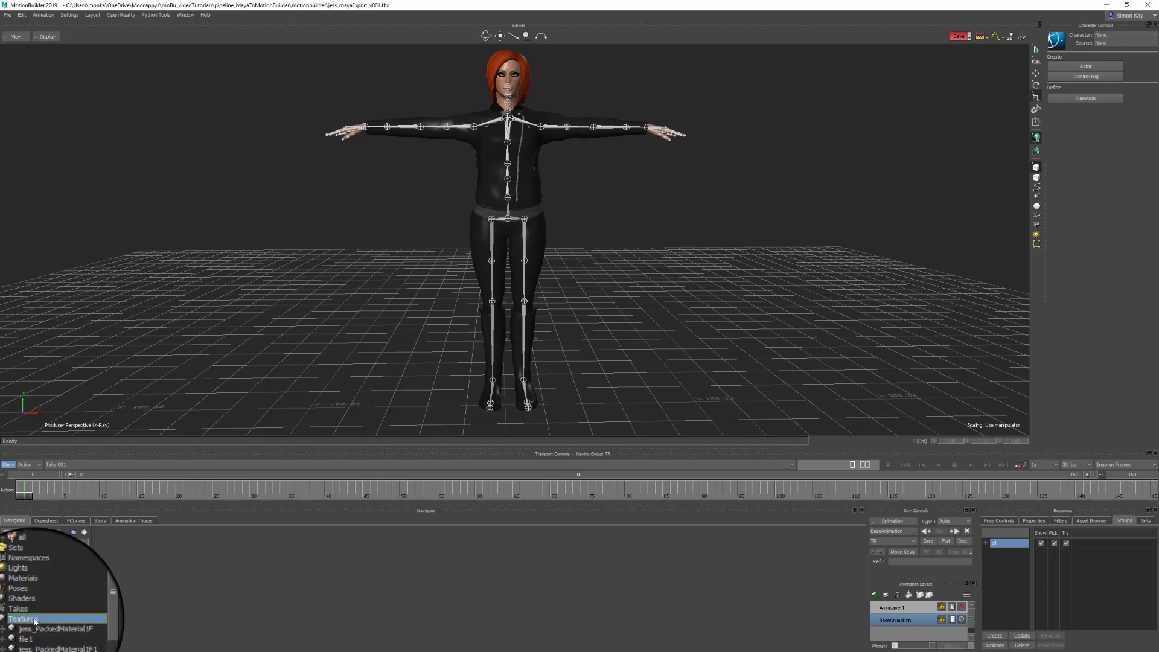
pyautogui.rightClick(35, 620)
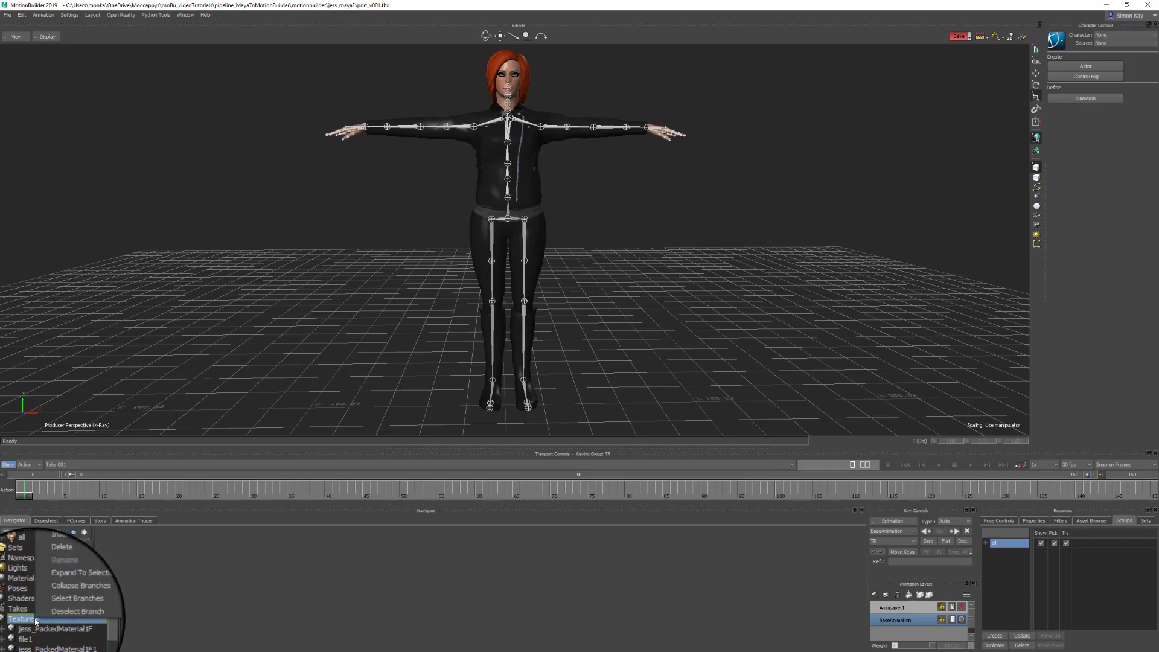
pyautogui.click(68, 545)
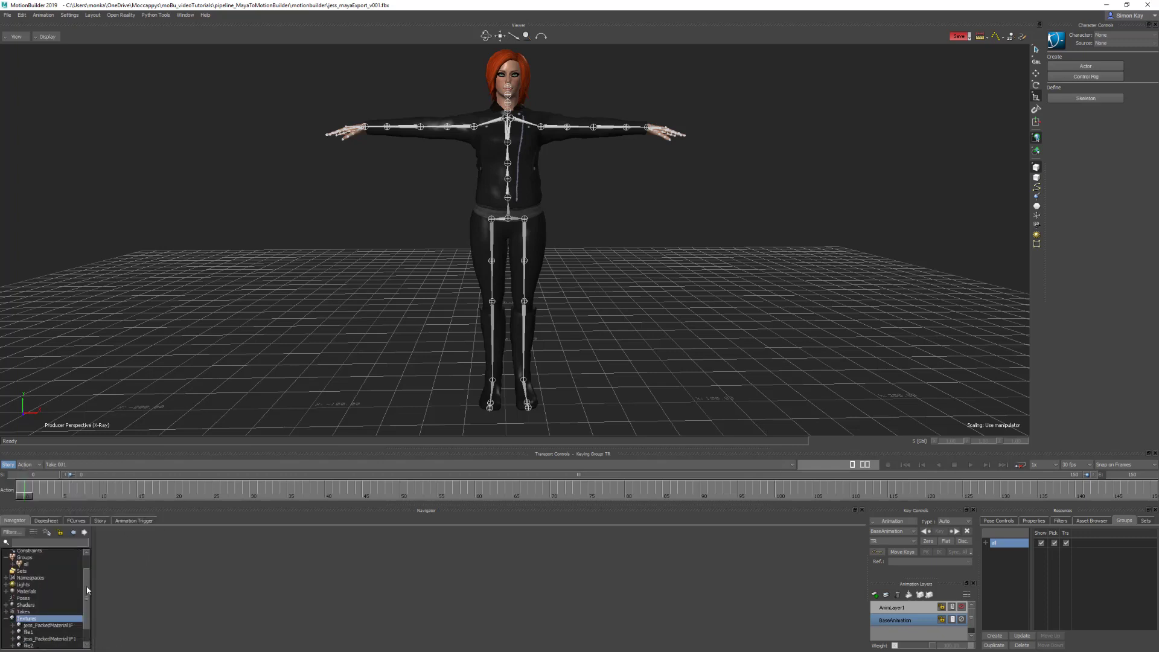
# Step: Move the textures jess_PackedMaterial1F, file1, jess_PackedMaterial1F1 and file2 into Textures Folder
pyautogui.keyDown('ctrl'); pyautogui.click(27, 625); pyautogui.keyUp('ctrl')
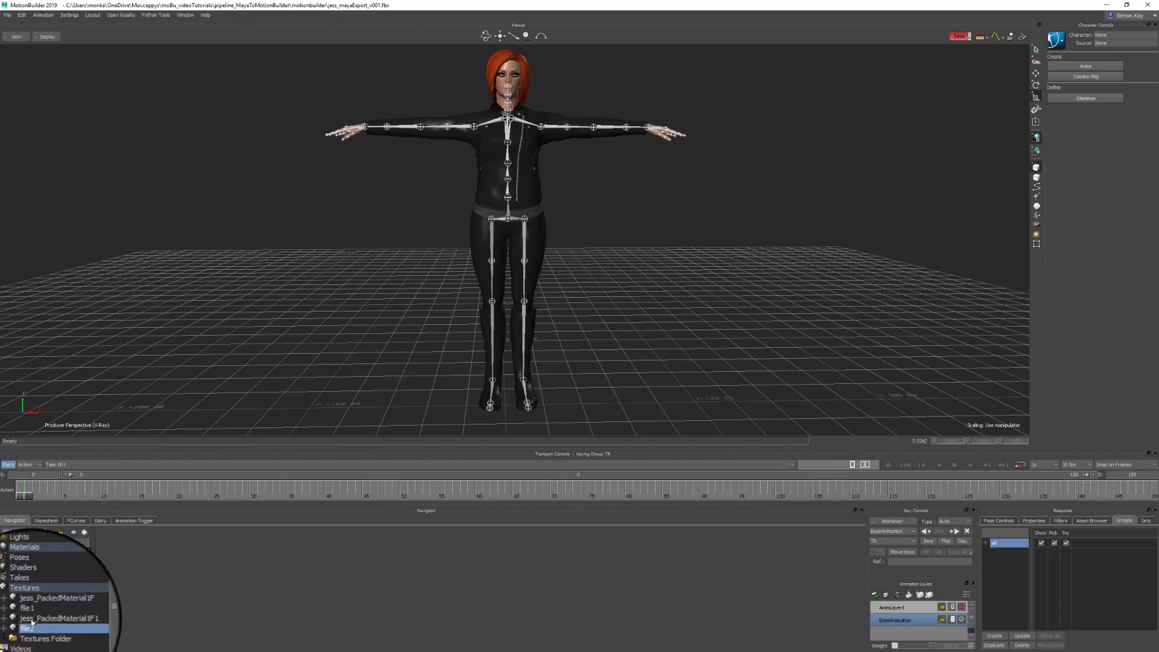
pyautogui.keyDown('ctrl'); pyautogui.click(34, 613); pyautogui.keyUp('ctrl')
pyautogui.keyDown('ctrl'); pyautogui.click(48, 603); pyautogui.keyUp('ctrl')
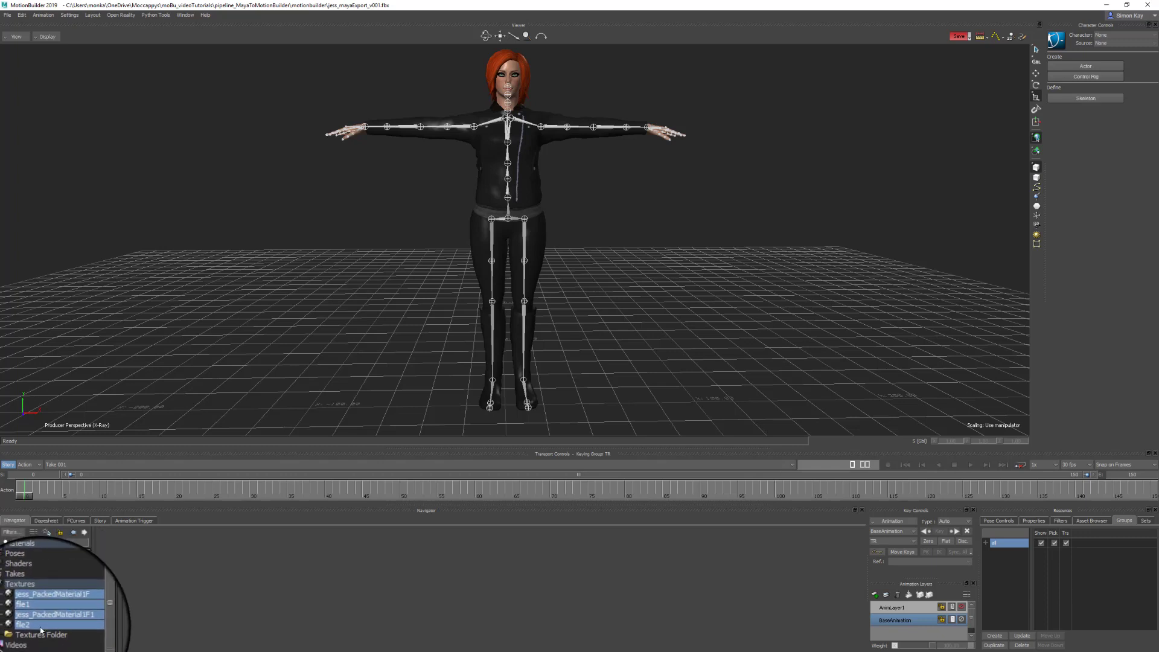
pyautogui.moveTo(49, 603); pyautogui.dragTo(41, 636)
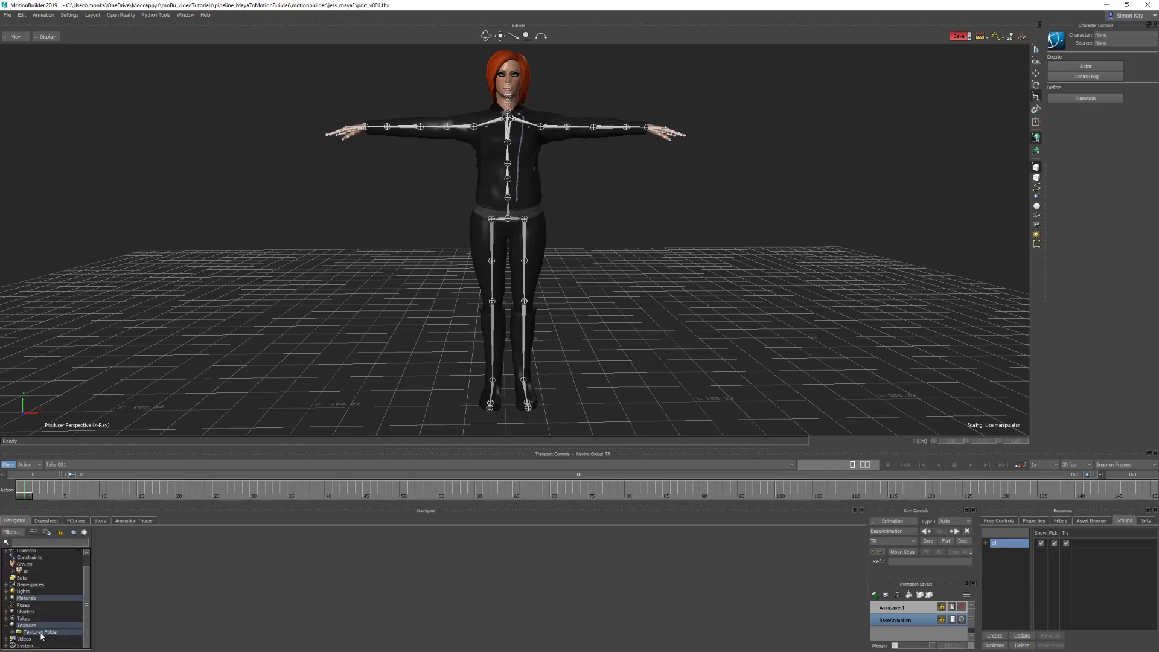
# Step: Check the contents of Textures Folder and leave the folder collapsed
pyautogui.click(12, 632)
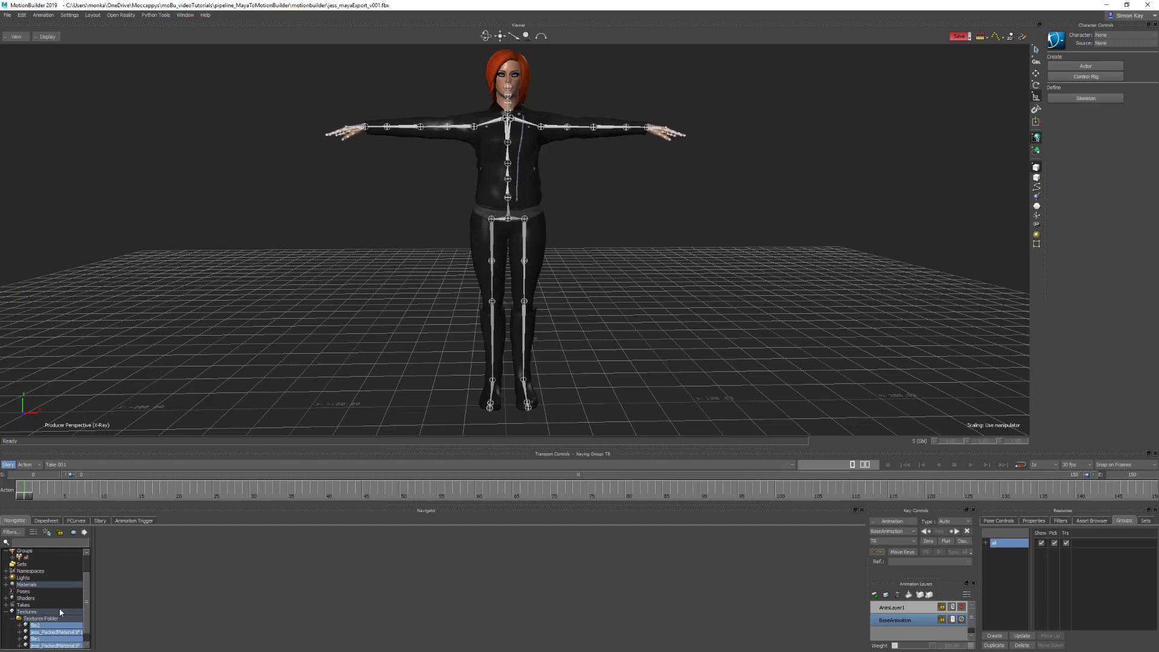
pyautogui.click(12, 605)
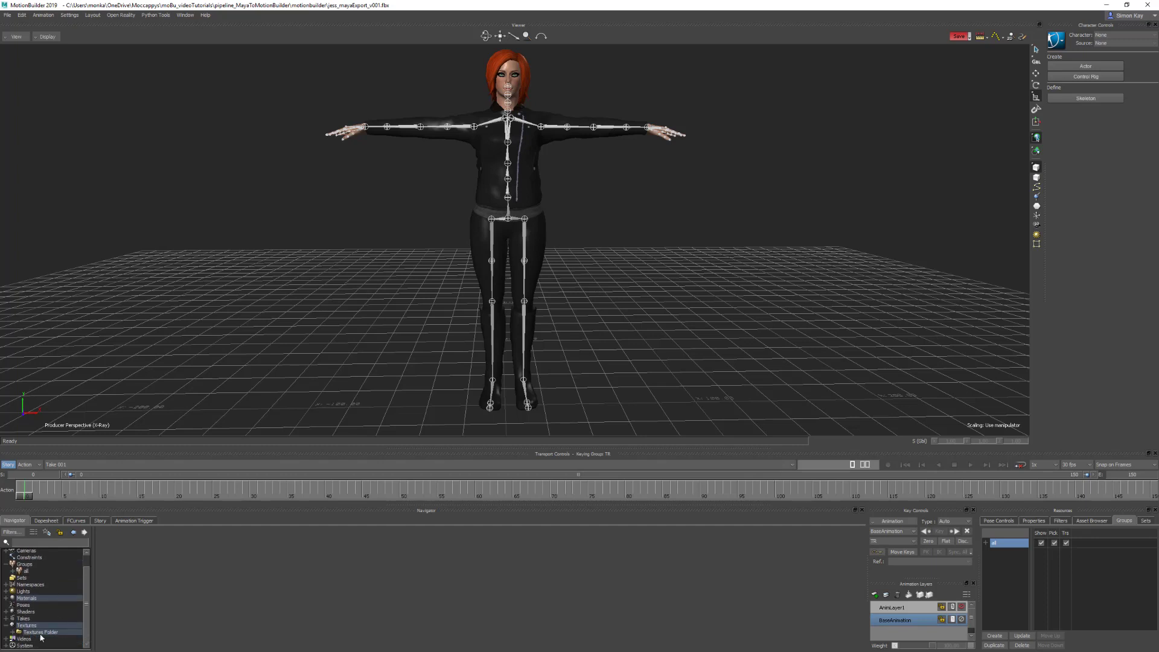
pyautogui.click(45, 634)
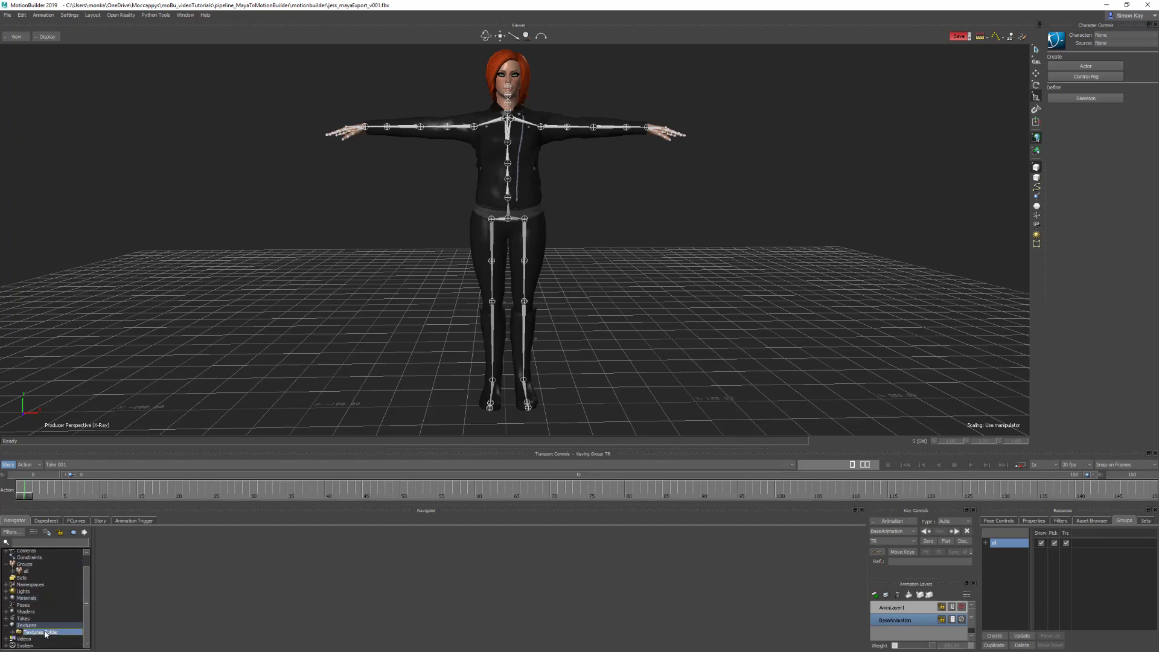
pyautogui.click(13, 632)
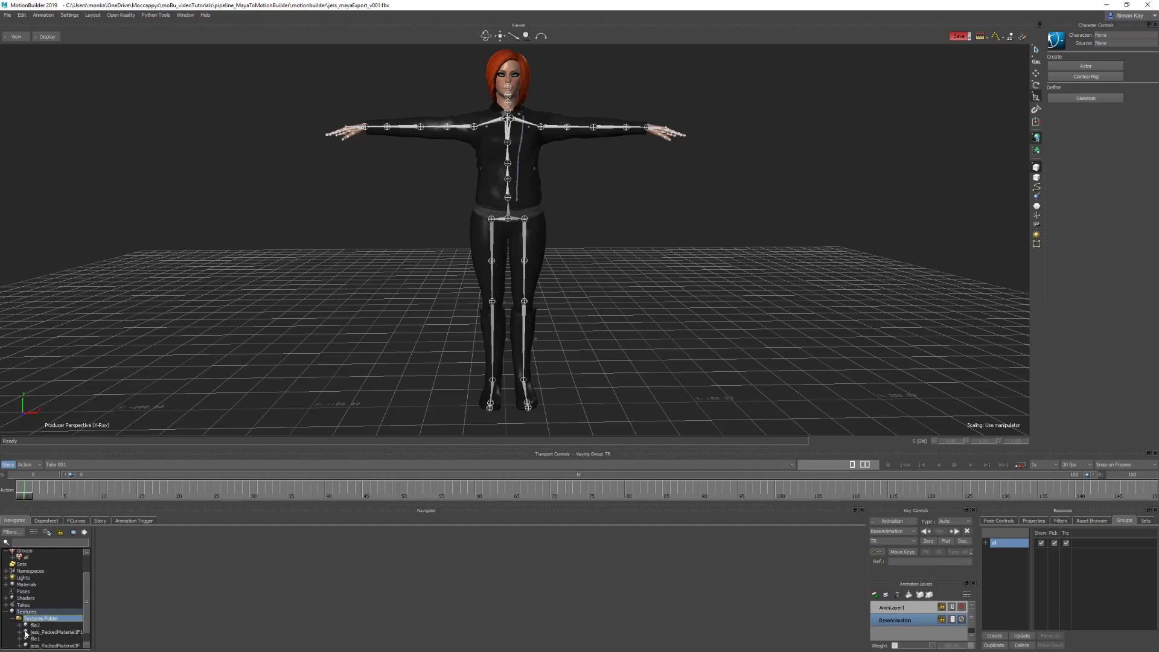
pyautogui.click(13, 618)
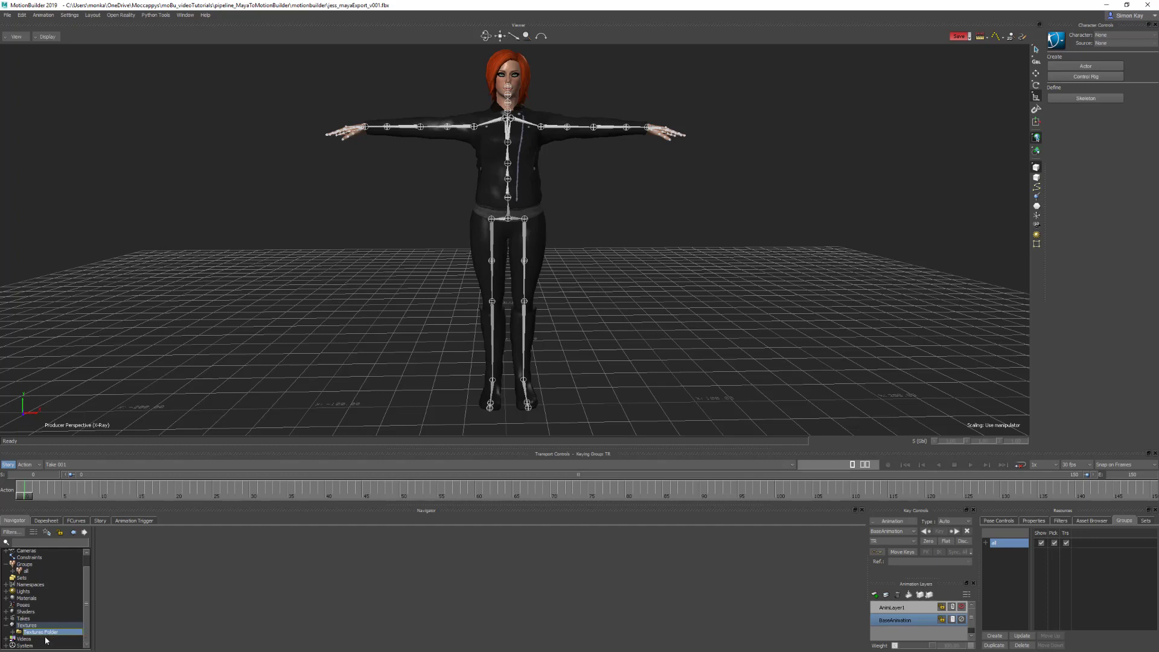
# Step: Expand the Videos category in the Navigator and insert a folder in it
pyautogui.click(6, 639)
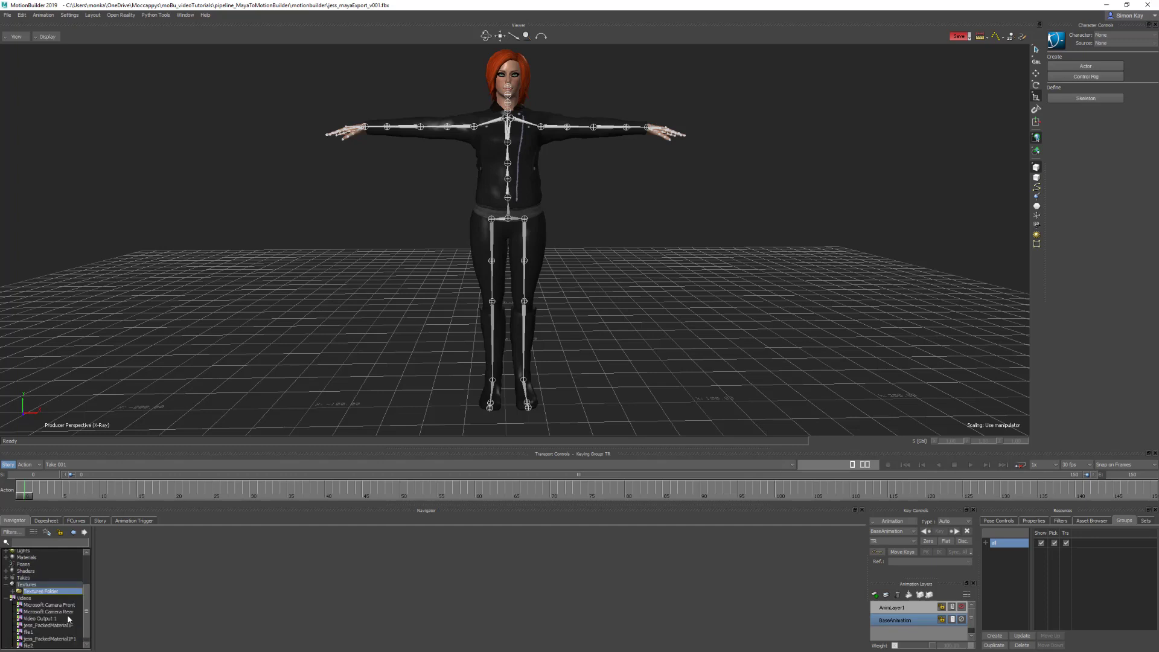
pyautogui.scroll(-2, 24, 604)
pyautogui.click(27, 593)
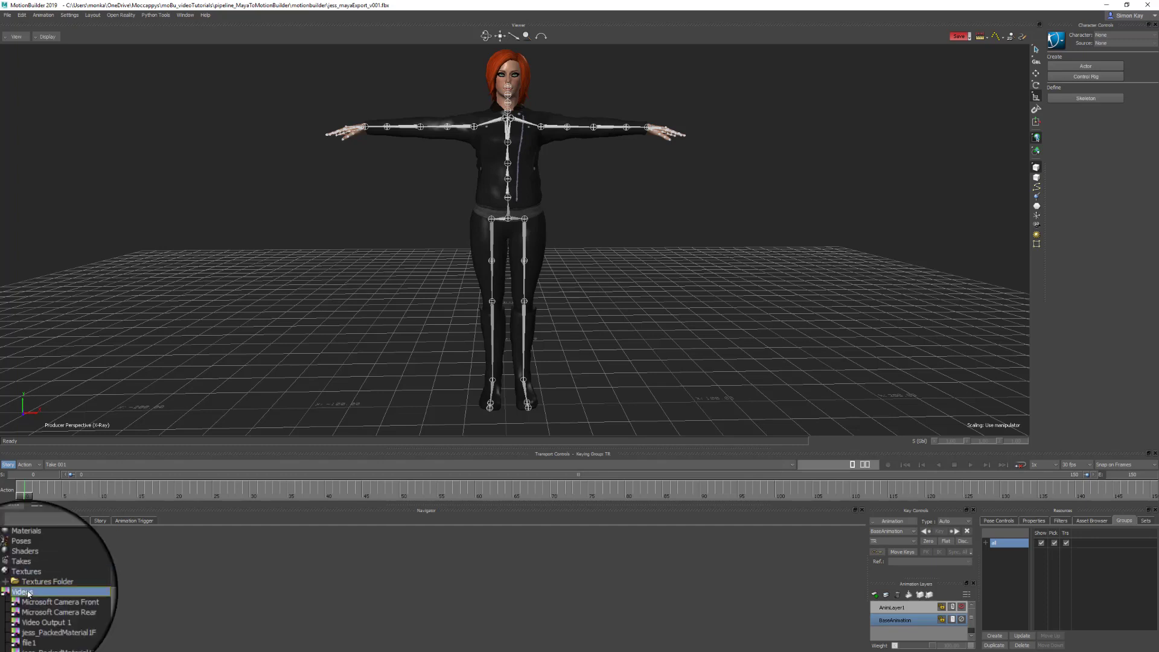
pyautogui.rightClick(30, 594)
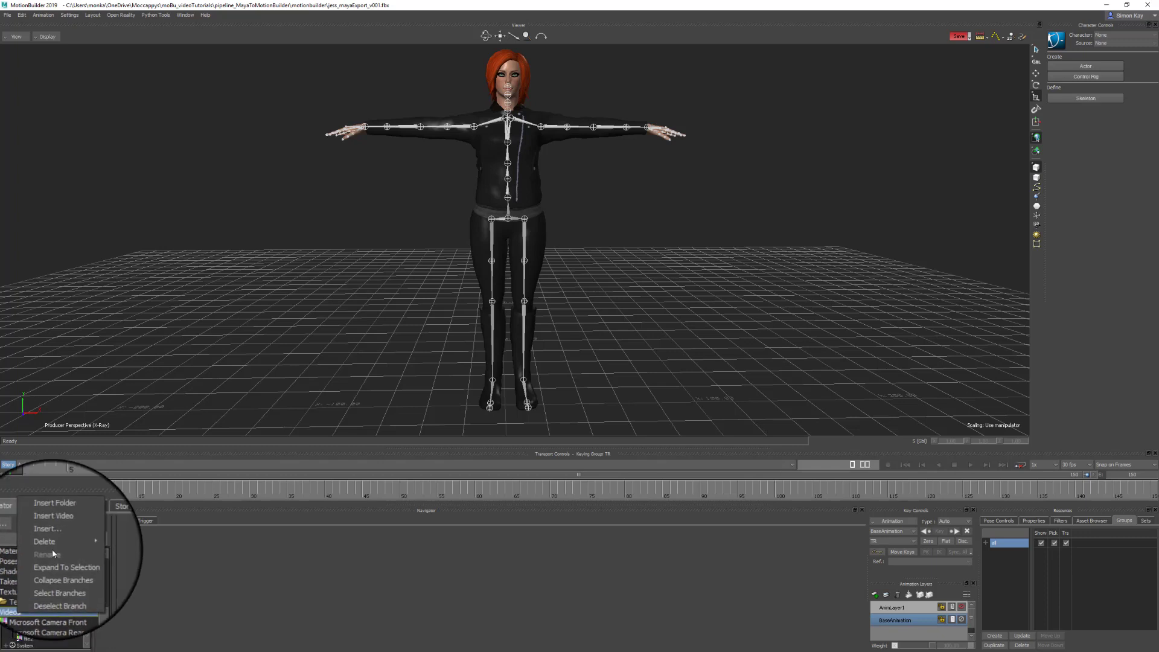
pyautogui.click(71, 521)
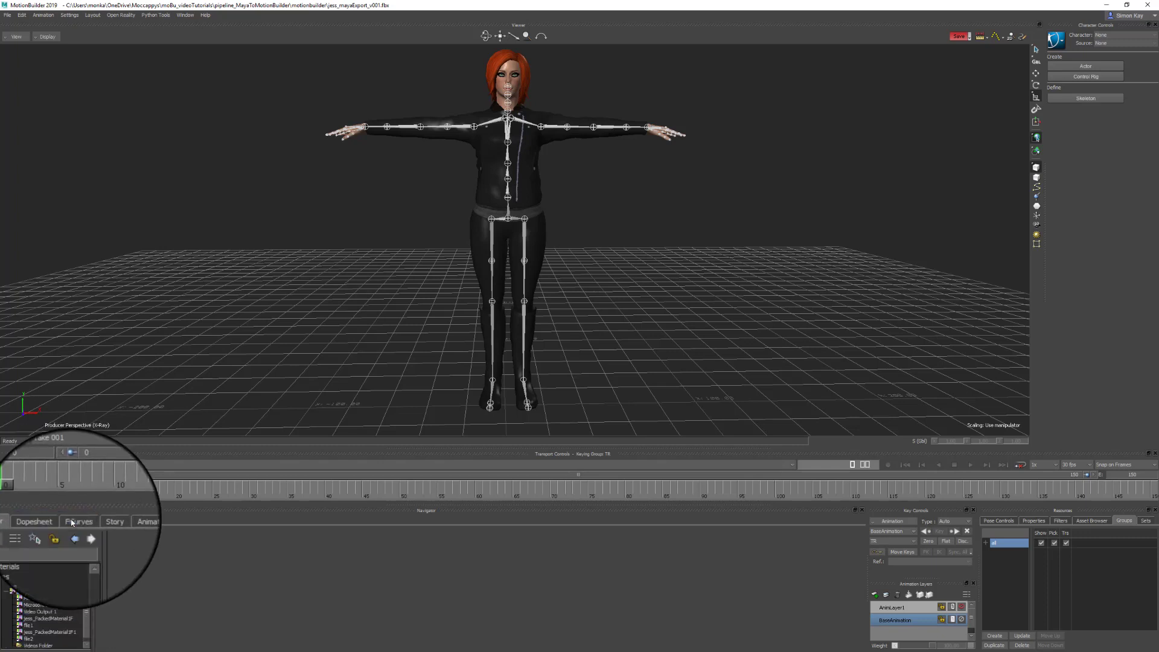
# Step: Move the videos jess_PackedMaterial1F, file1, jess_PackedMaterial1F1 and file2 into Videos Folder
pyautogui.click(43, 621)
pyautogui.keyDown('shift'); pyautogui.click(37, 639); pyautogui.keyUp('shift')
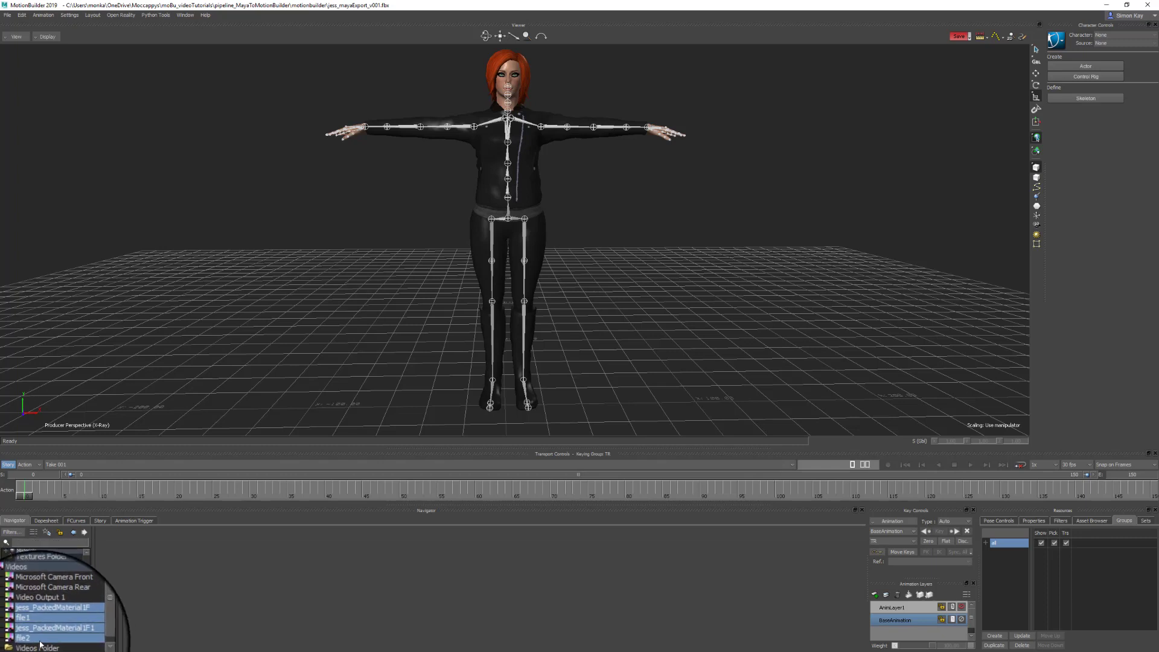
pyautogui.keyDown('ctrl'); pyautogui.click(35, 640); pyautogui.keyUp('ctrl')
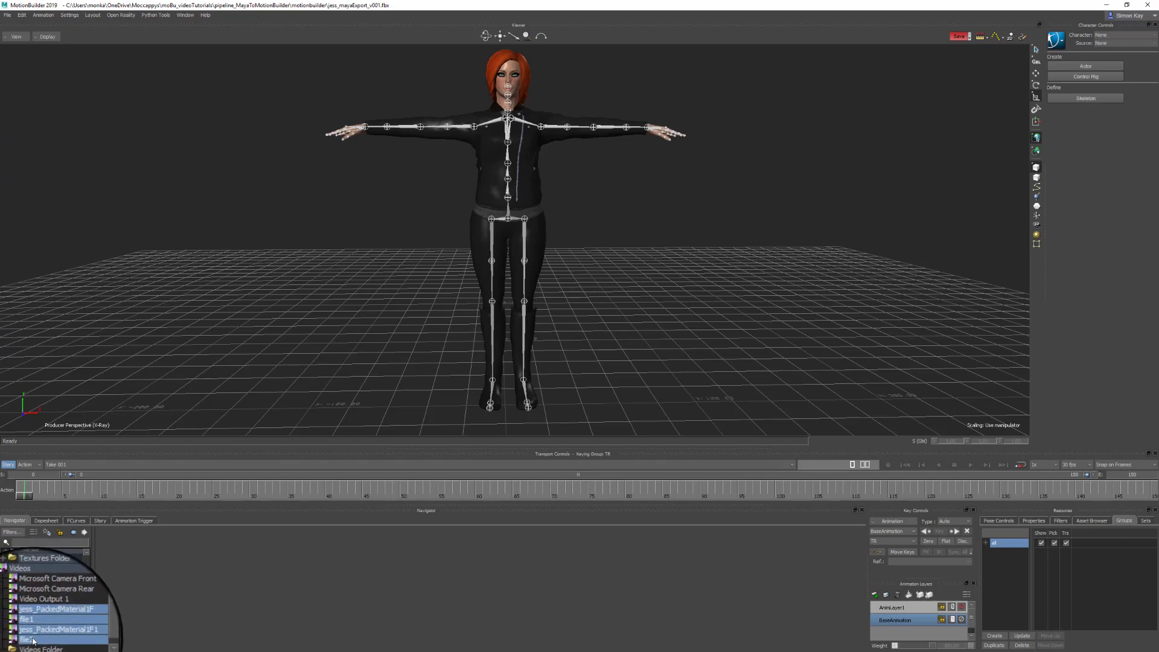
pyautogui.press('Delete')
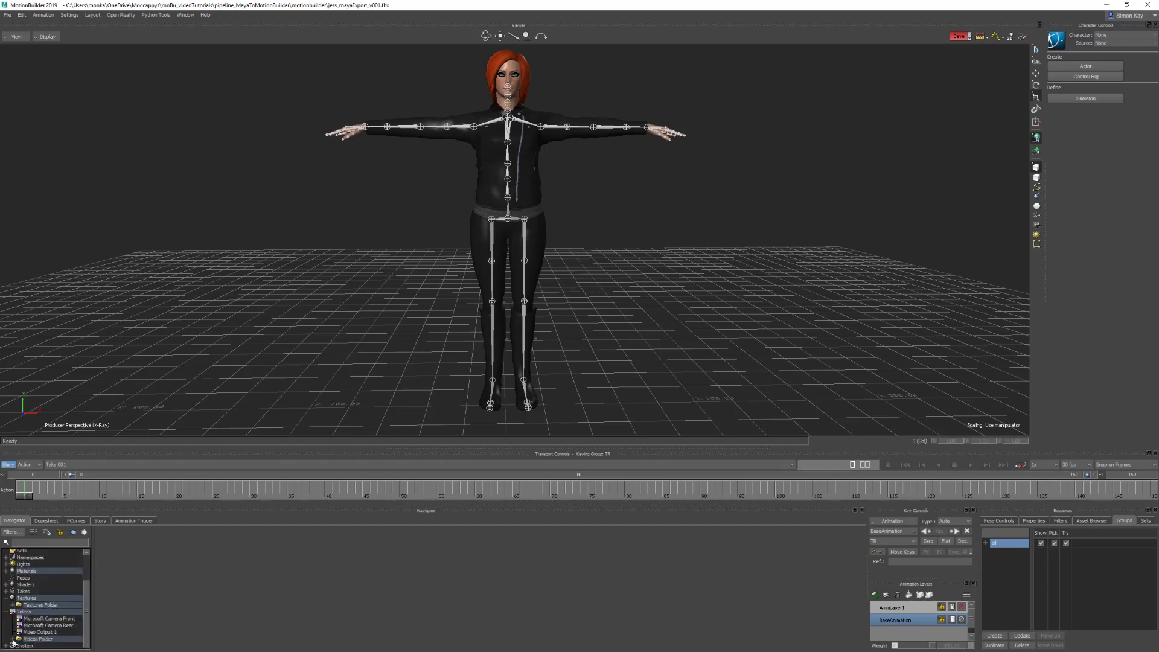
# Step: Insert a folder in the Materials category and move the jess_PackedMaterial1 material into it
pyautogui.scroll(1, 37, 628)
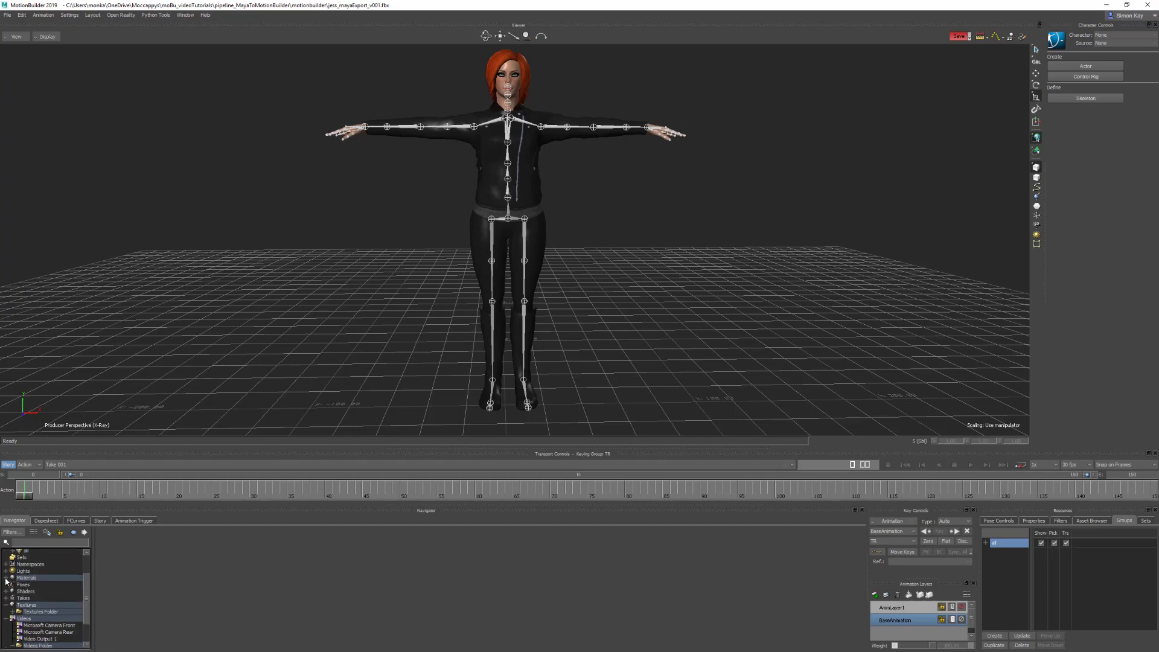
pyautogui.click(5, 578)
pyautogui.click(33, 579)
pyautogui.rightClick(32, 579)
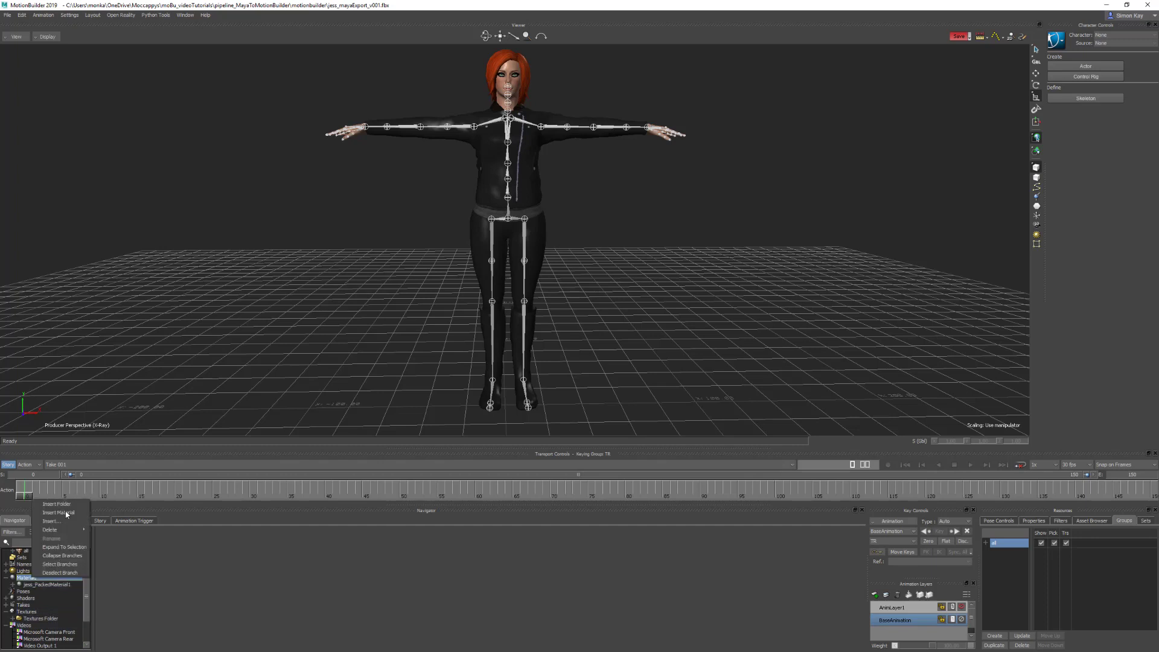
pyautogui.click(68, 505)
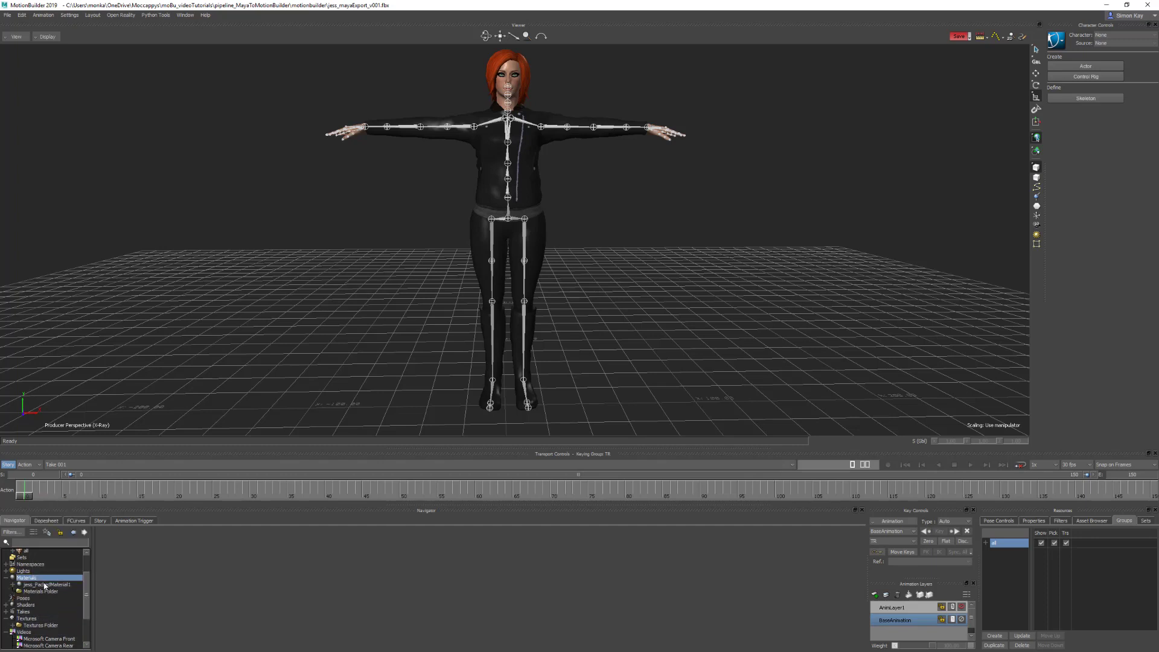
pyautogui.moveTo(45, 585); pyautogui.dragTo(46, 595)
# Step: Look over the Navigator's categories and new folders, and collapse Videos Folder
pyautogui.scroll(2, 42, 603)
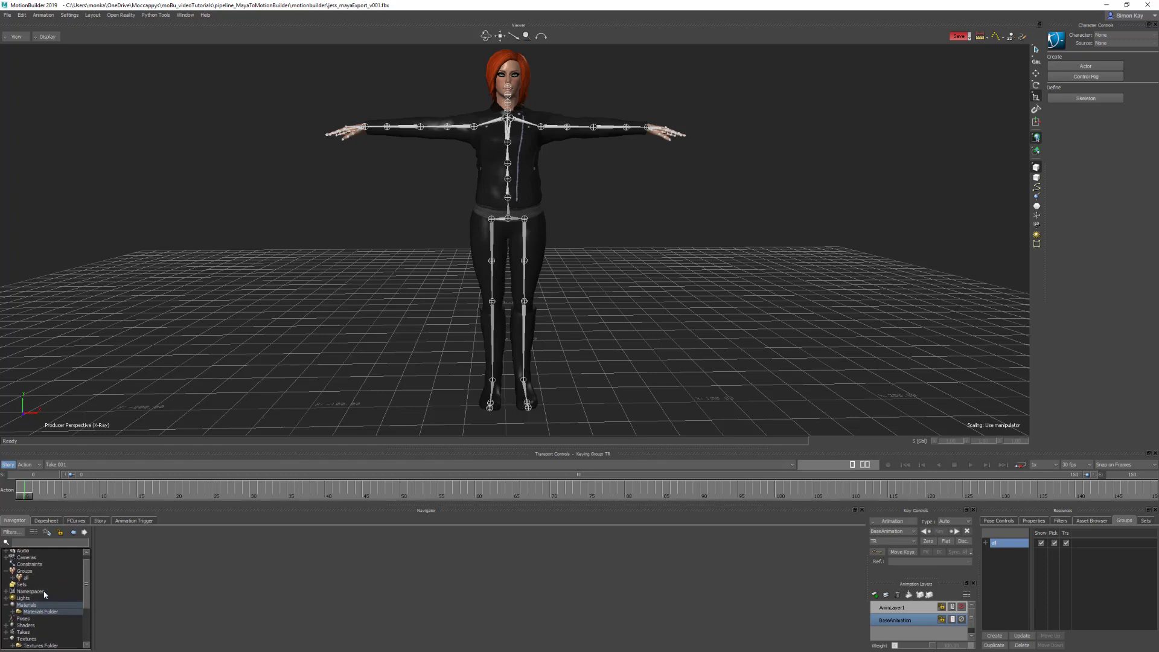
pyautogui.click(38, 622)
pyautogui.click(29, 573)
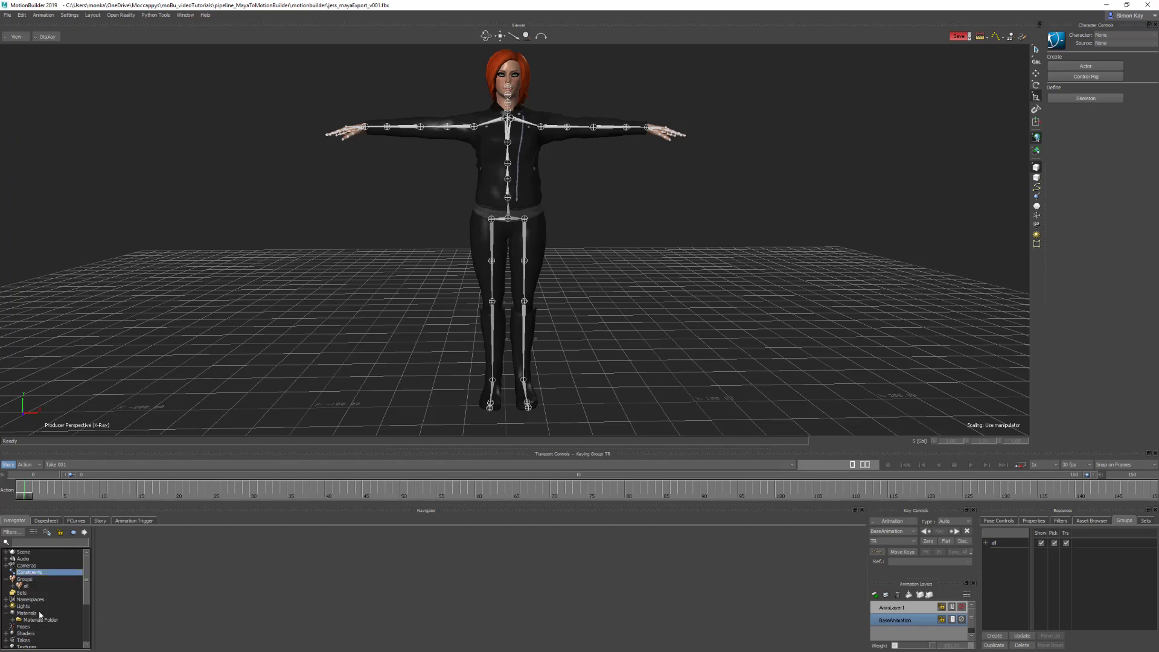
pyautogui.scroll(-3, 39, 615)
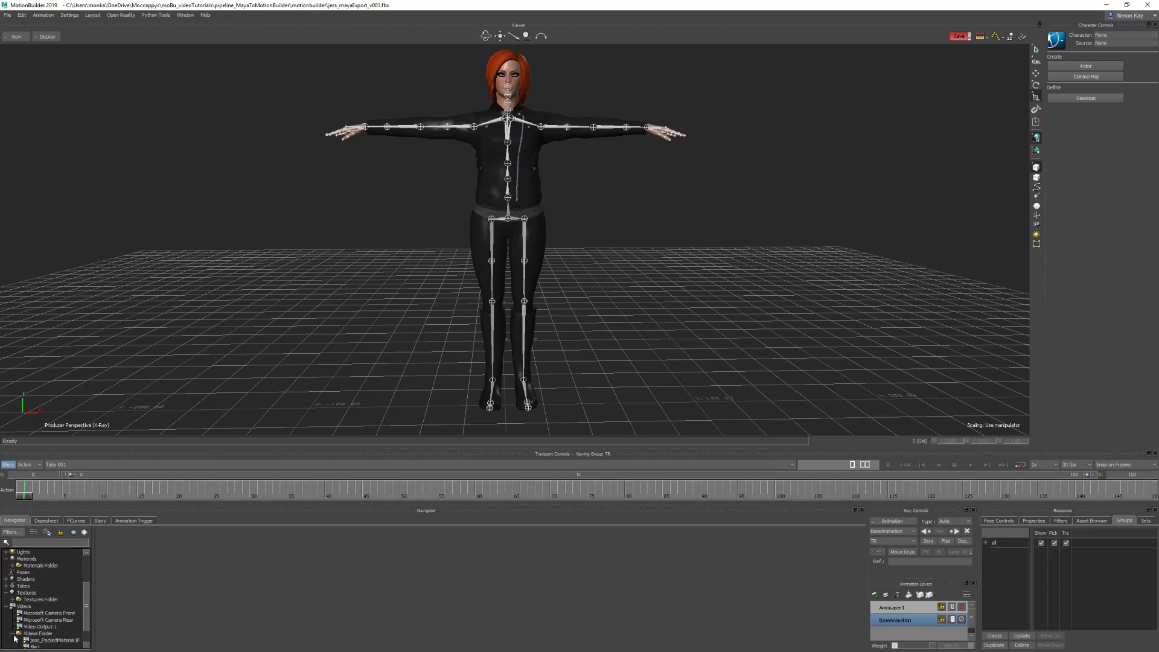
pyautogui.click(13, 633)
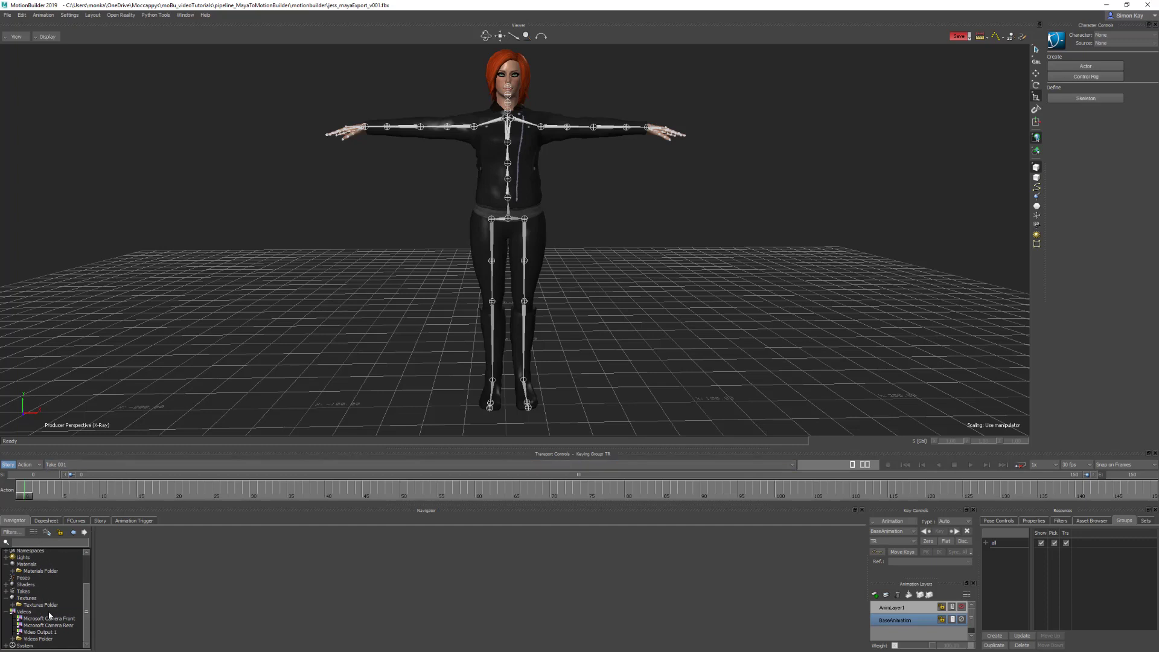
pyautogui.scroll(3, 47, 588)
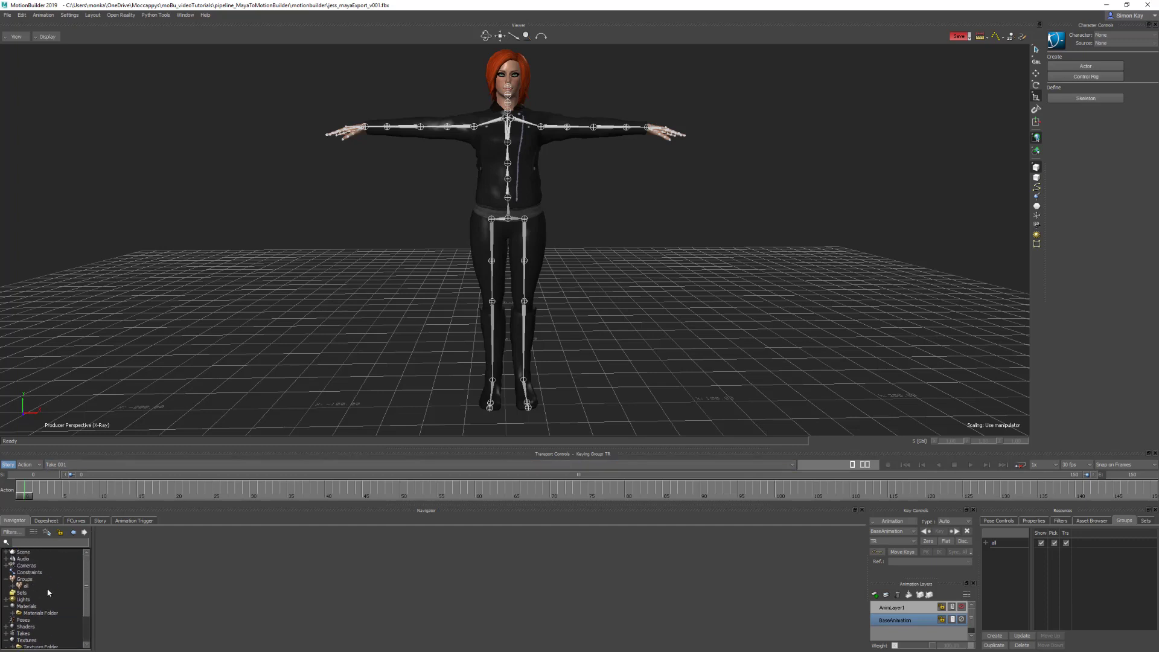
# Step: Expand the Scene category down to mocapRig's children and select all of mocapRig's branches
pyautogui.click(4, 552)
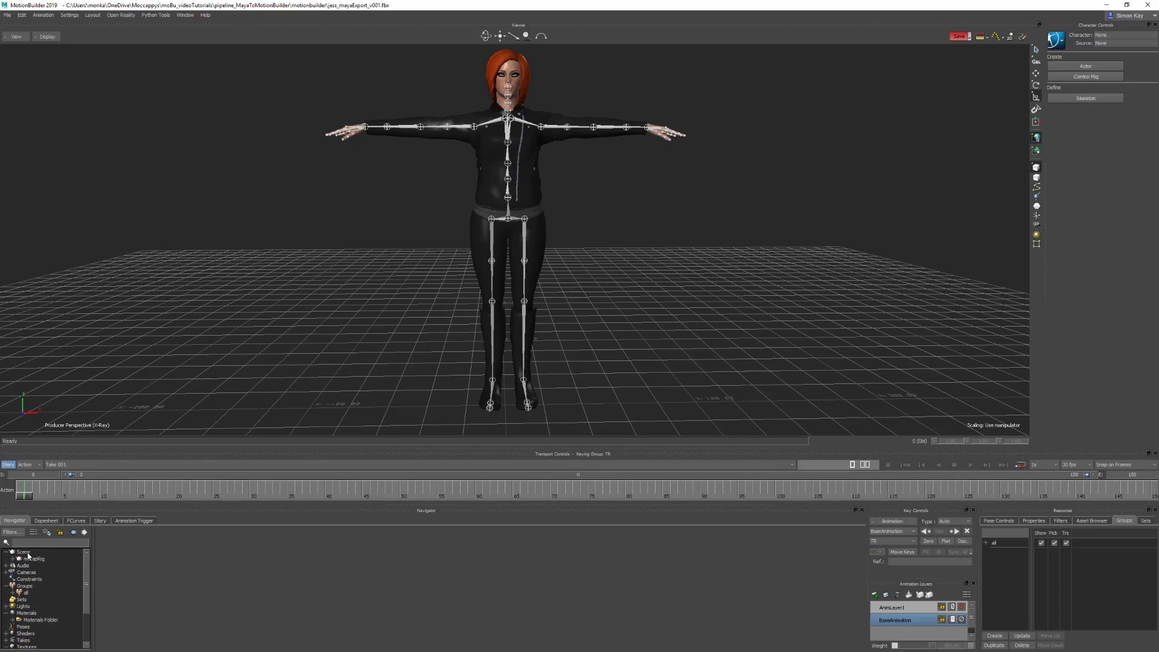
pyautogui.click(37, 559)
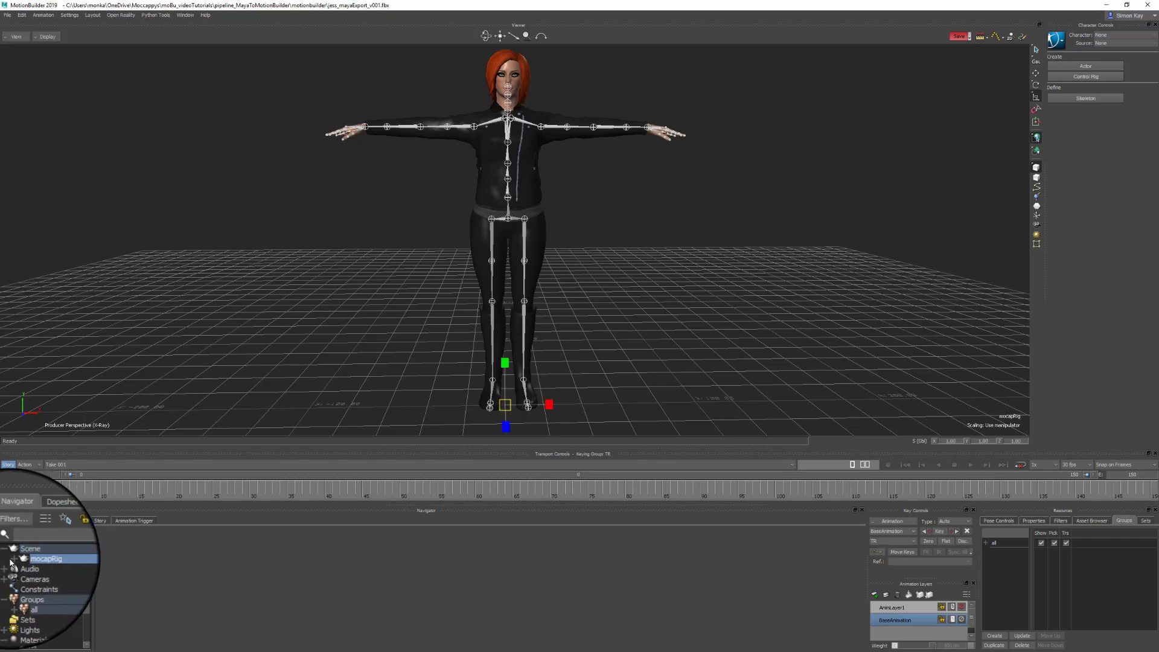
pyautogui.doubleClick(39, 561)
pyautogui.rightClick(42, 562)
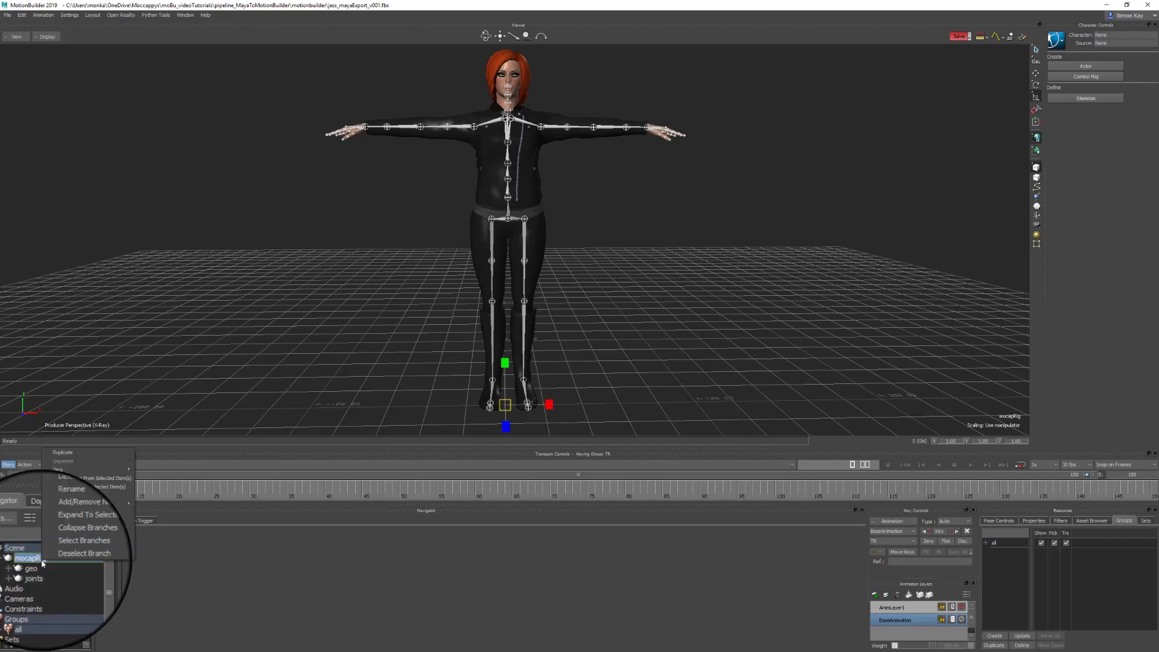
pyautogui.click(67, 547)
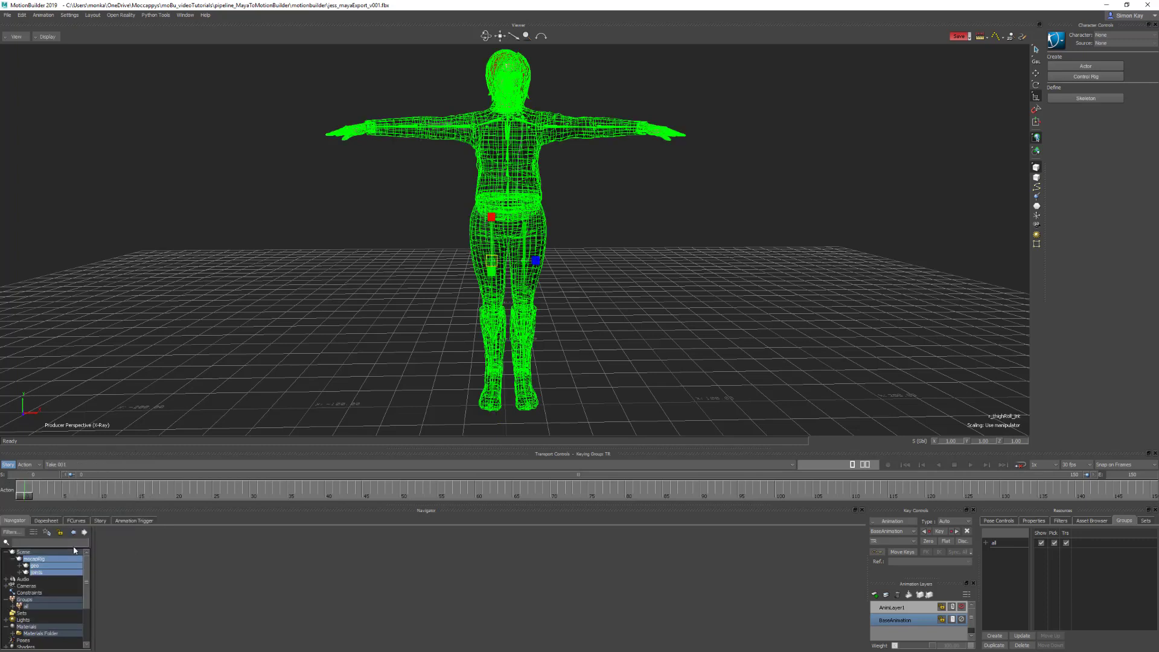
# Step: Expand Materials Folder and Videos Folder to check which of their items are included in the selection
pyautogui.scroll(-1, 86, 590)
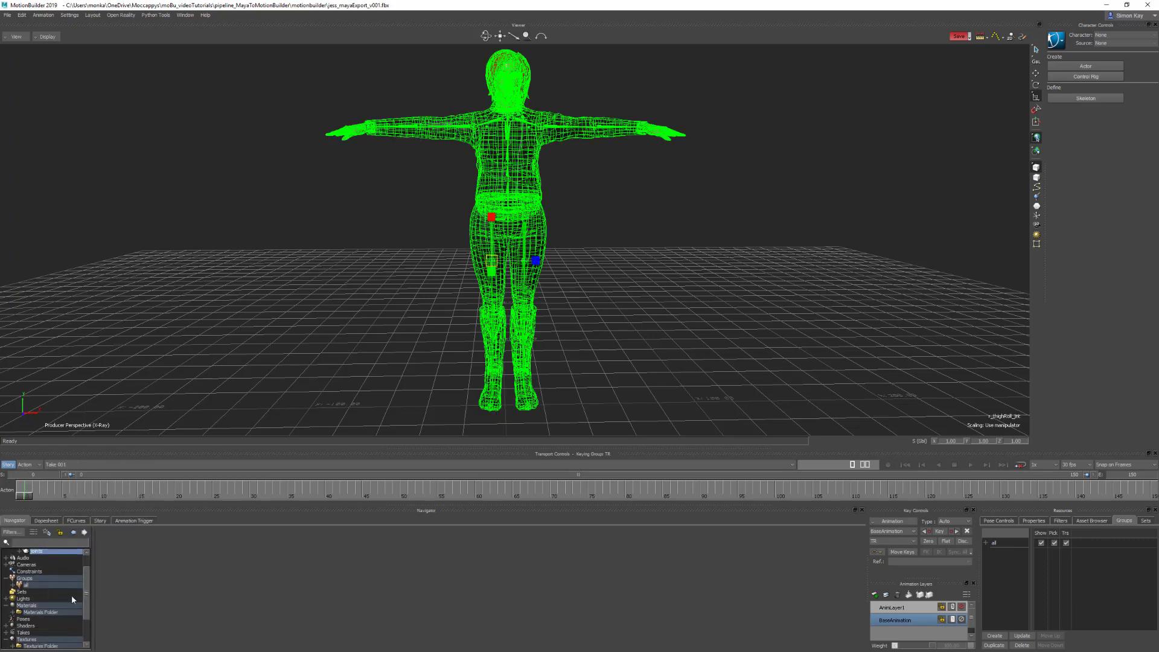
pyautogui.click(13, 612)
pyautogui.scroll(-1, 85, 614)
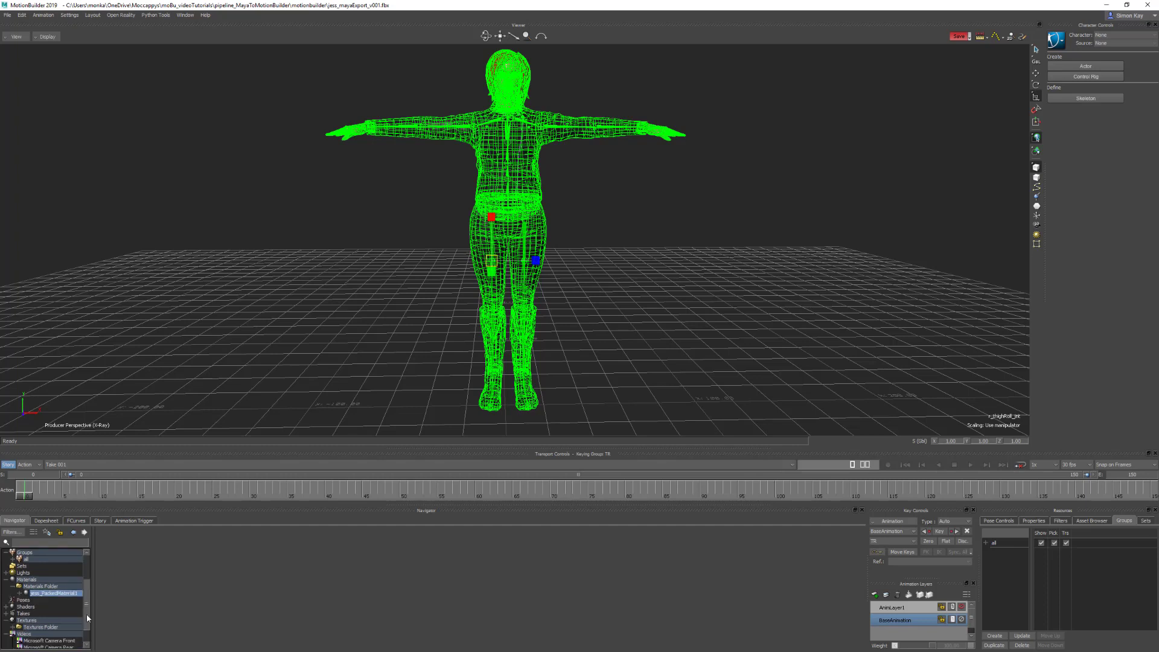
pyautogui.scroll(-1, 87, 618)
pyautogui.click(13, 645)
pyautogui.scroll(-1, 13, 645)
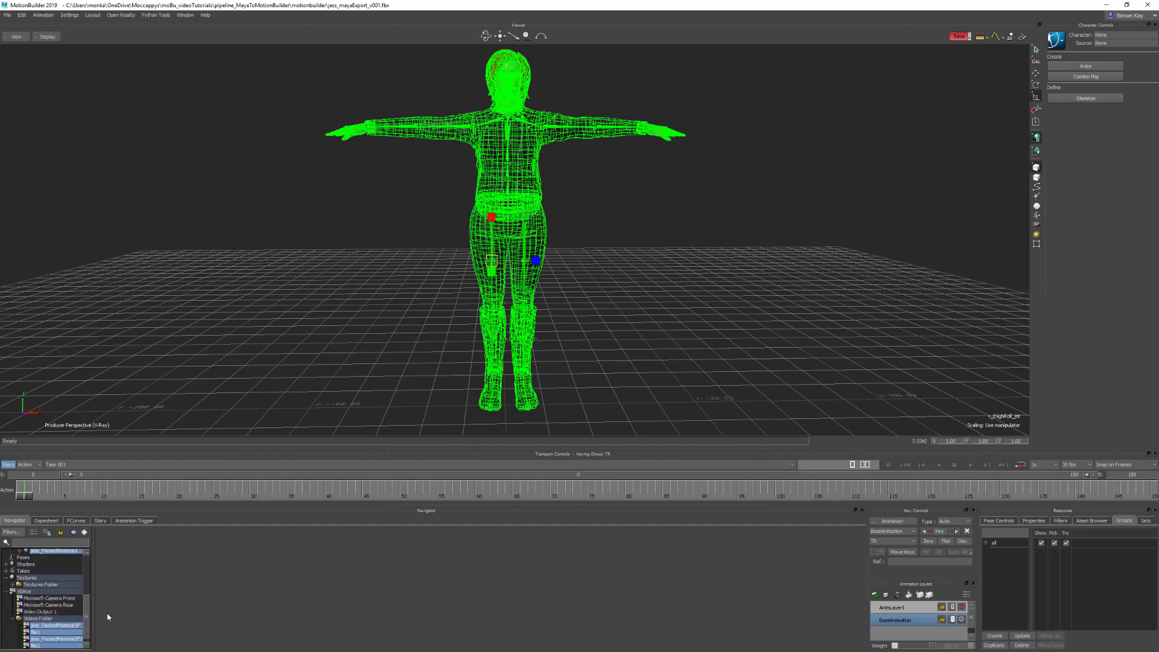
pyautogui.scroll(-1, 89, 625)
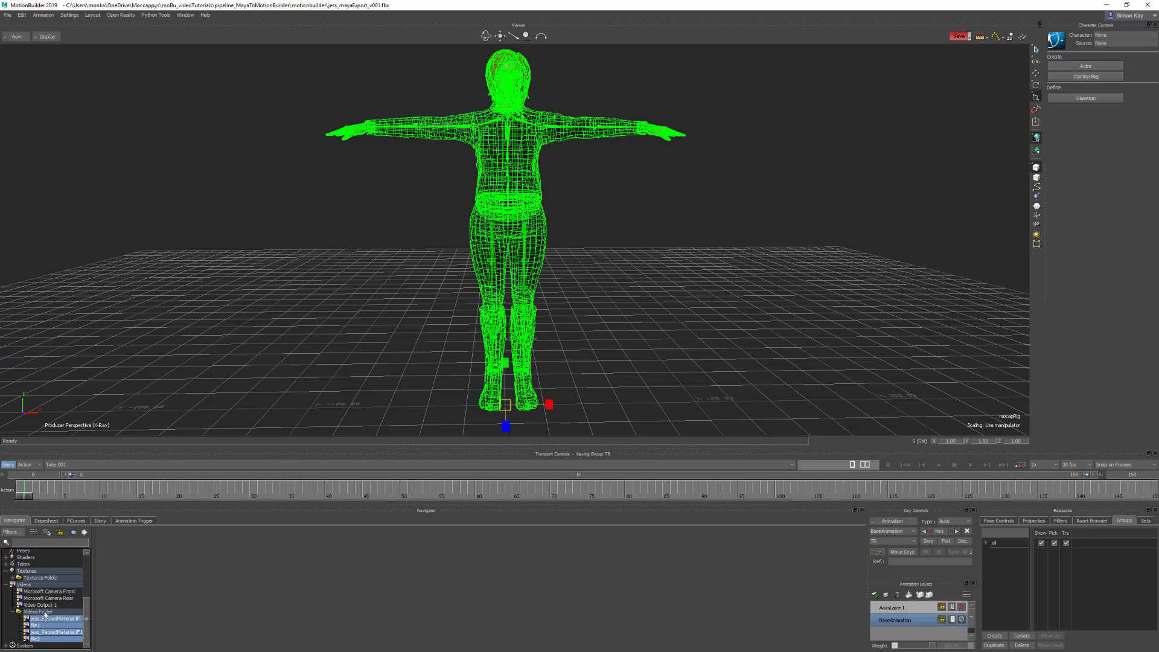
# Step: Add Videos Folder, Textures Folder, Materials Folder and the parent group all to the current selection
pyautogui.keyDown('ctrl'); pyautogui.click(46, 613); pyautogui.keyUp('ctrl')
pyautogui.keyDown('ctrl'); pyautogui.click(54, 578); pyautogui.keyUp('ctrl')
pyautogui.moveTo(88, 615); pyautogui.dragTo(85, 579)
pyautogui.keyDown('ctrl'); pyautogui.click(36, 606); pyautogui.keyUp('ctrl')
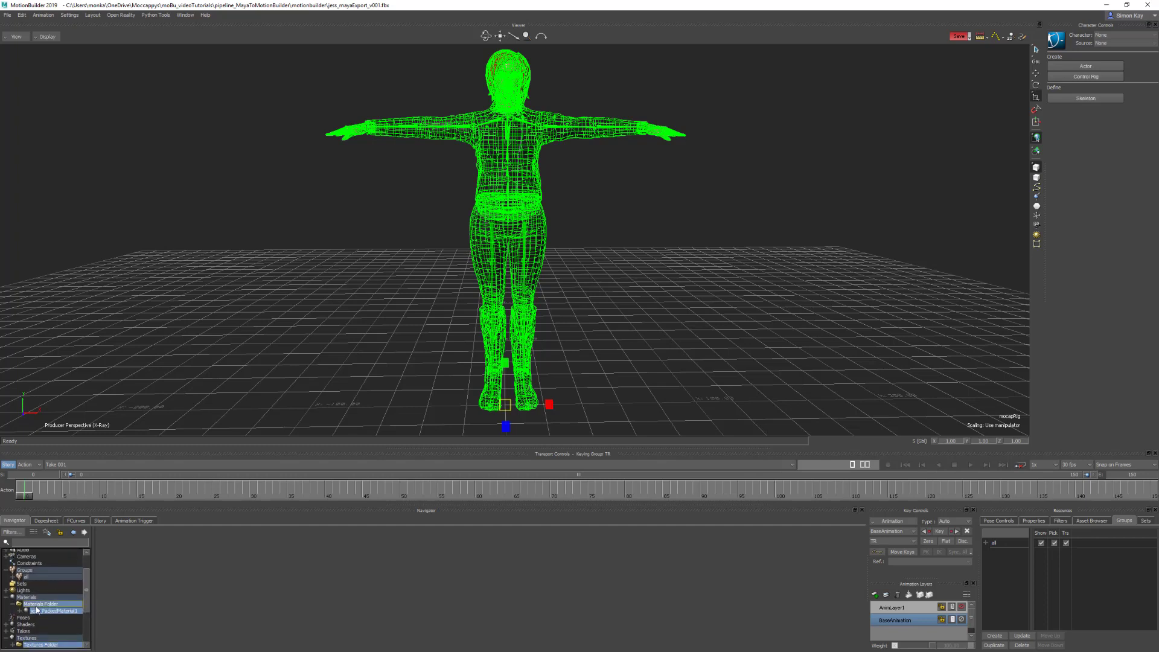
pyautogui.scroll(3, 92, 567)
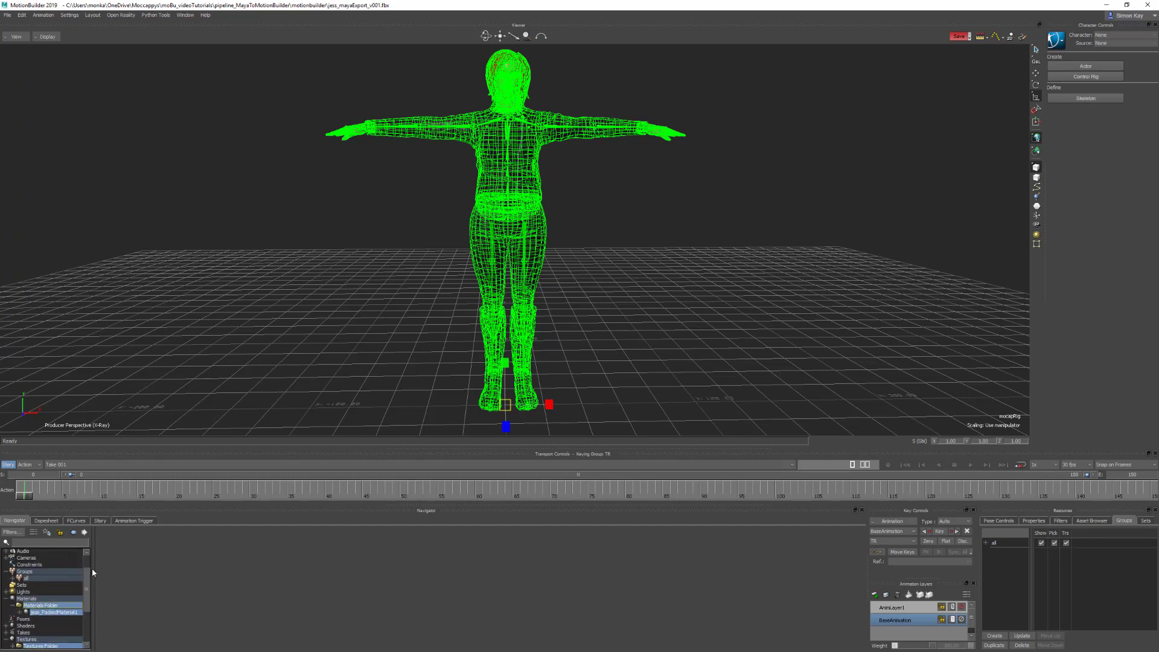
pyautogui.click(986, 543)
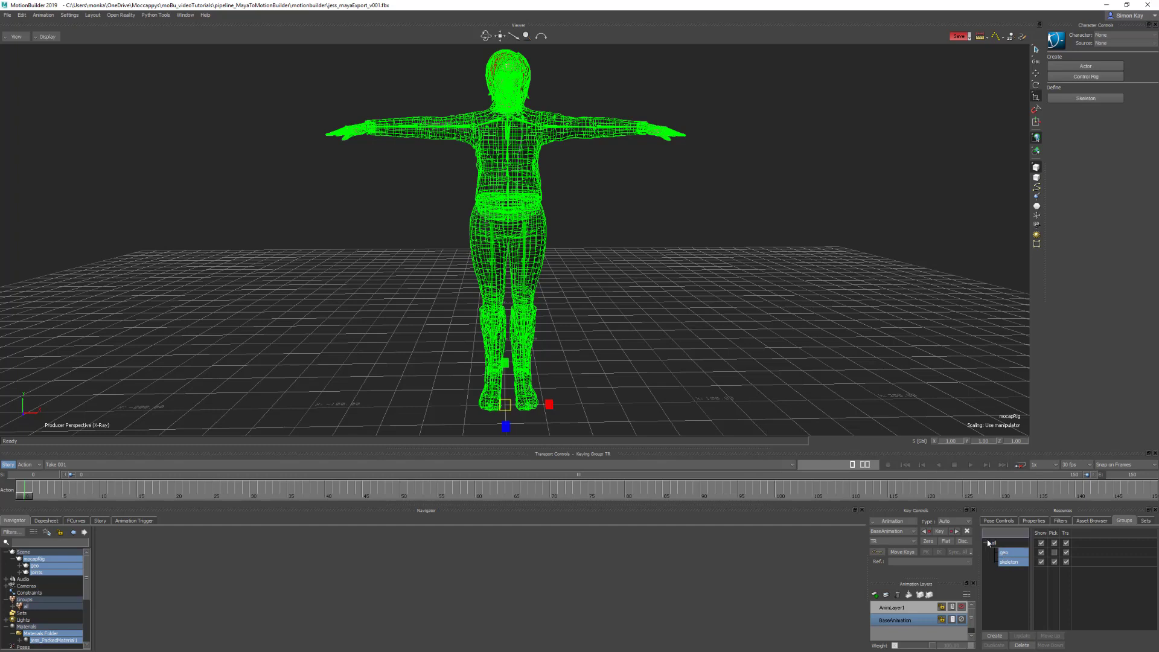
pyautogui.click(996, 544)
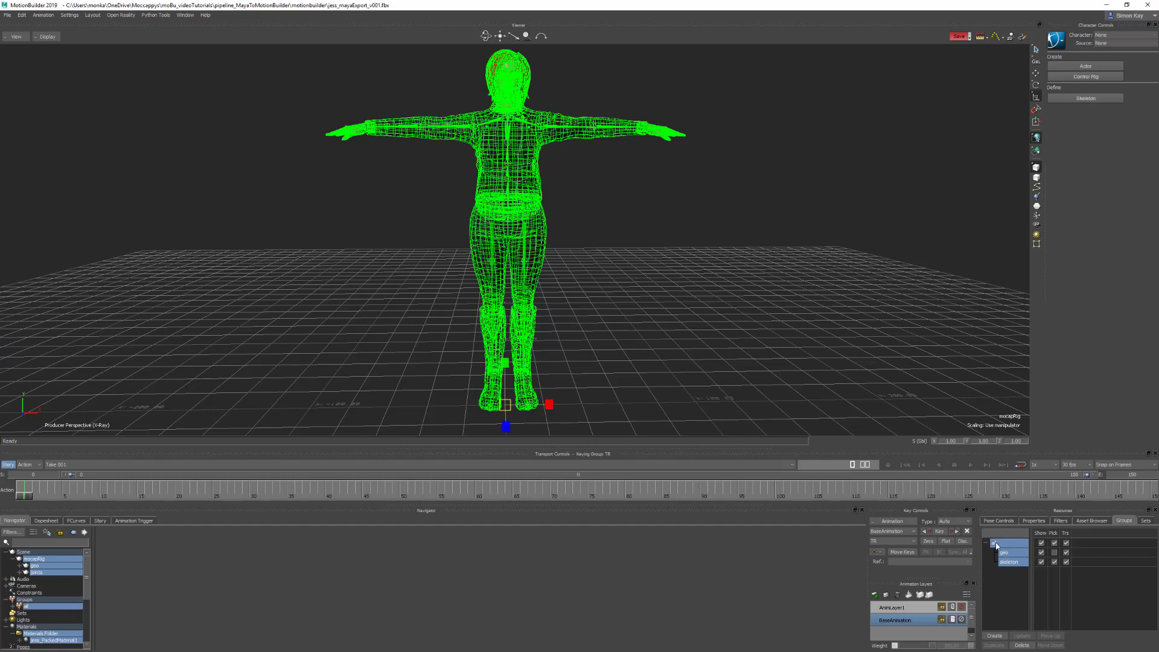
# Step: Add the namespace jess to all selected objects and clear the selection
pyautogui.rightClick(41, 560)
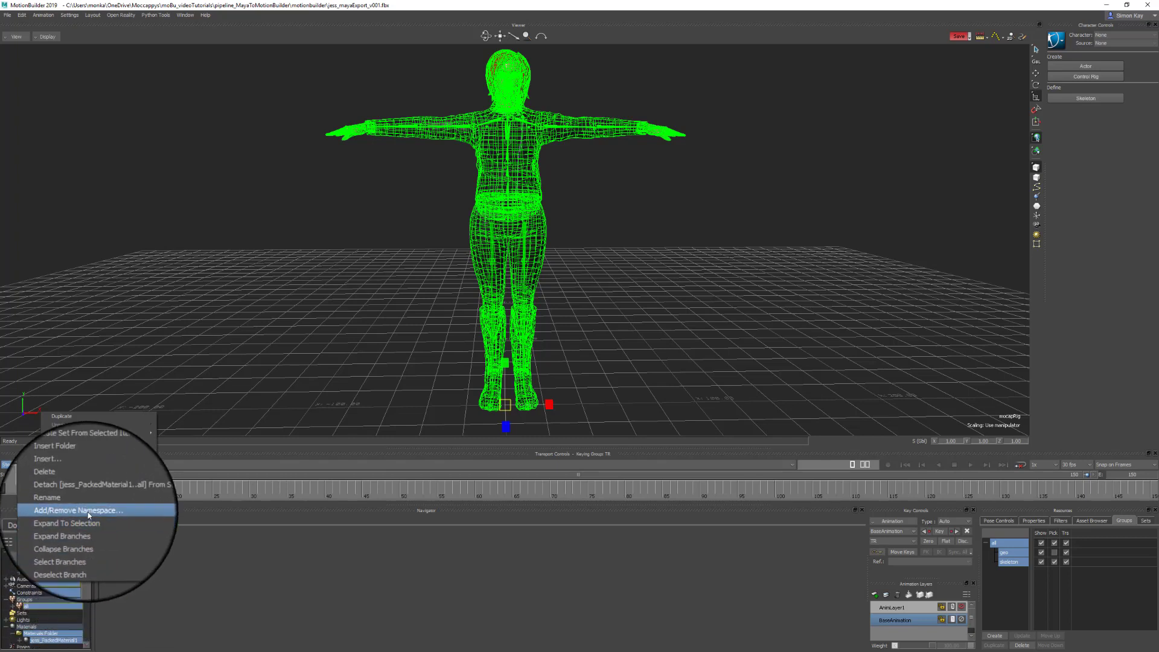
pyautogui.click(89, 512)
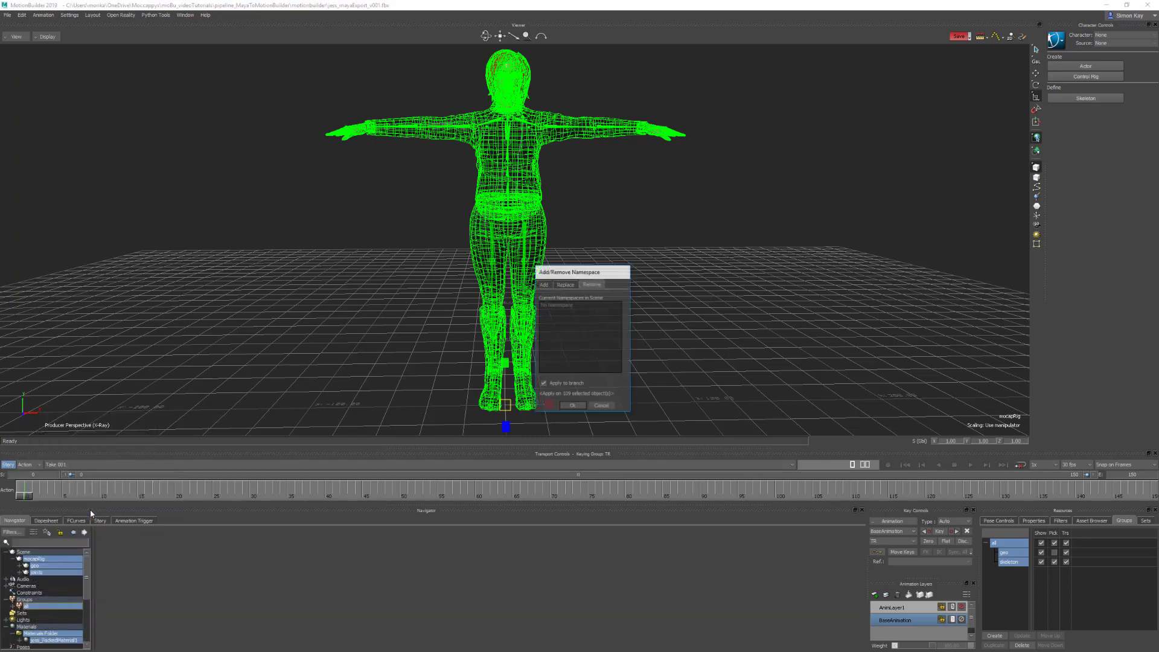
pyautogui.click(545, 285)
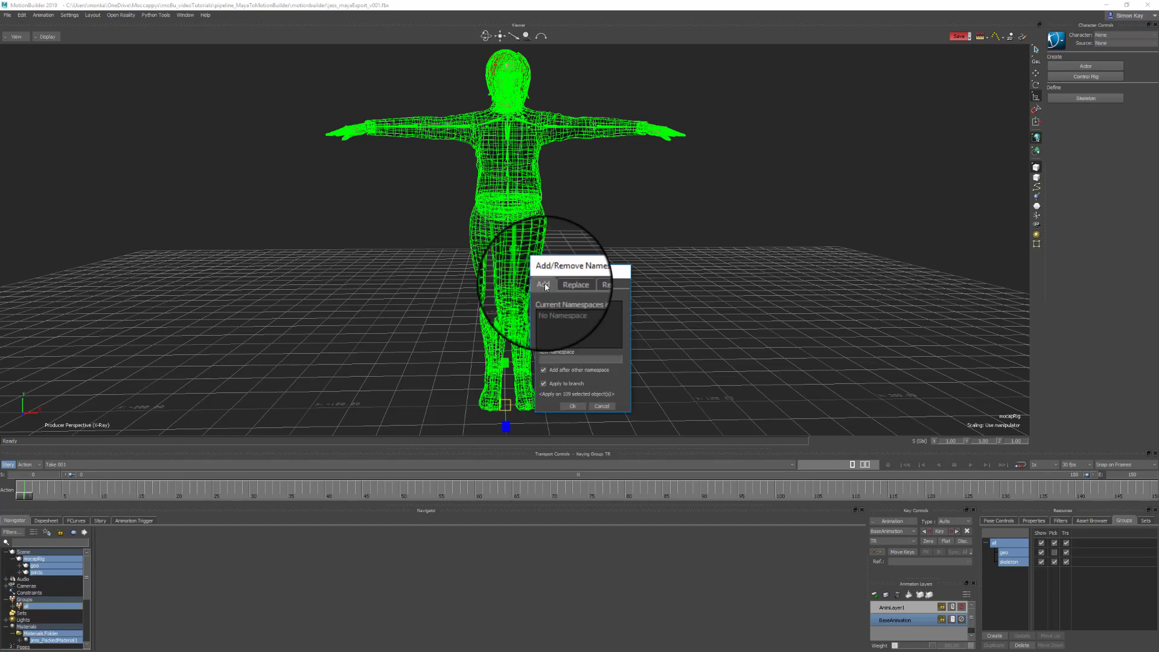
pyautogui.click(551, 359)
pyautogui.write('jess')
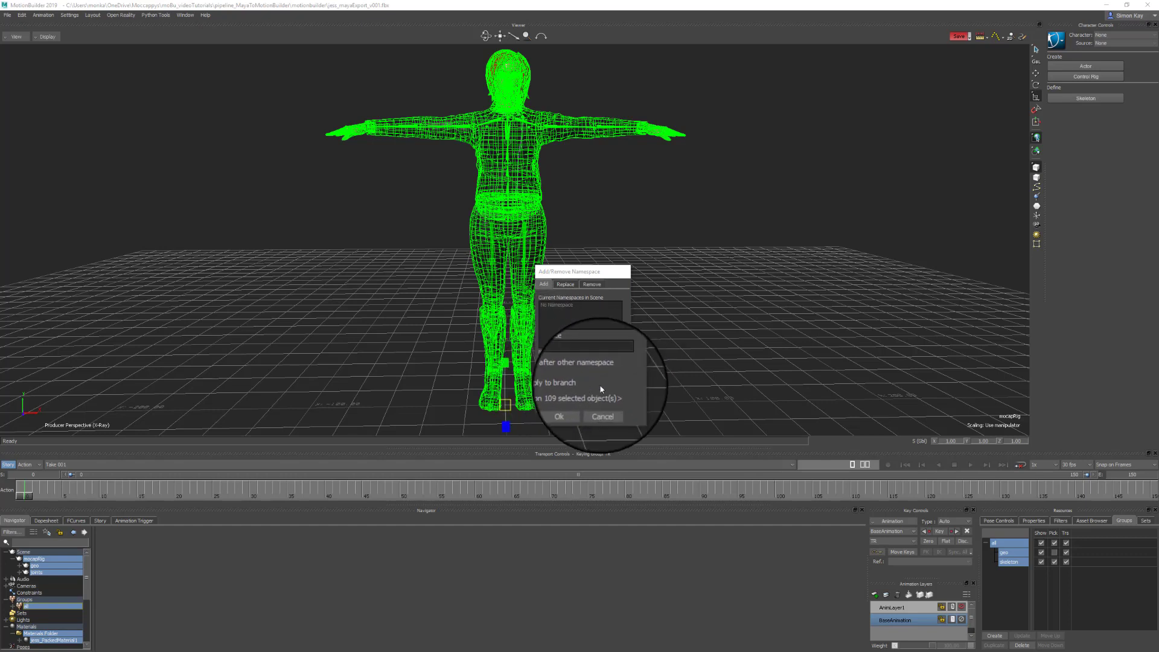
pyautogui.click(574, 405)
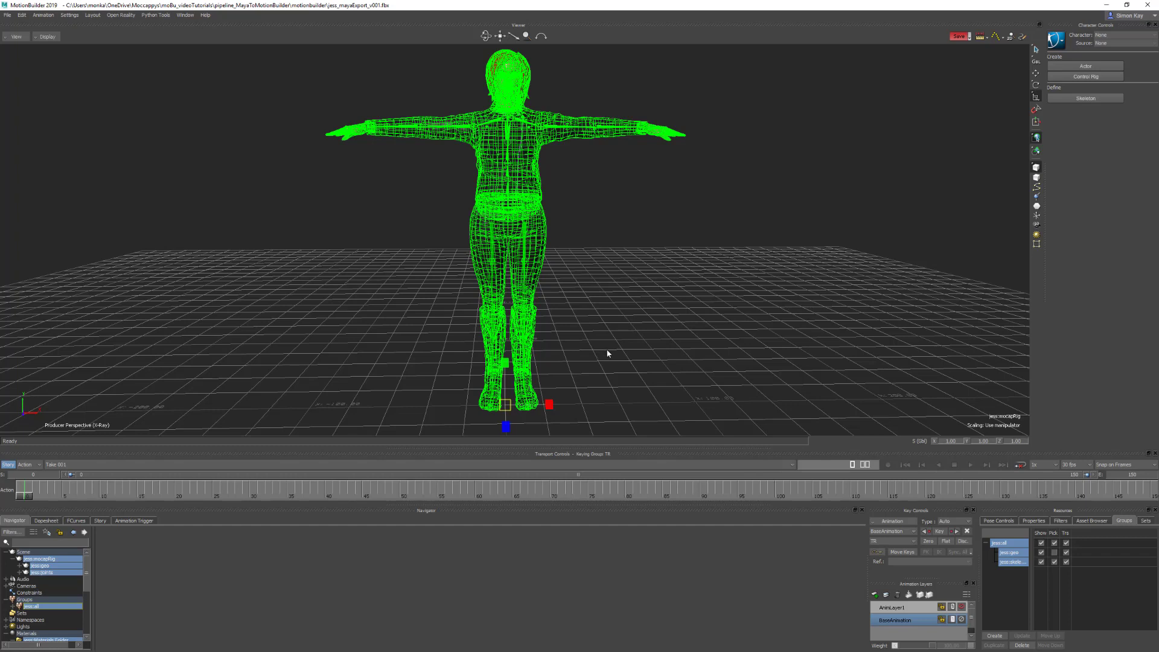
pyautogui.click(607, 354)
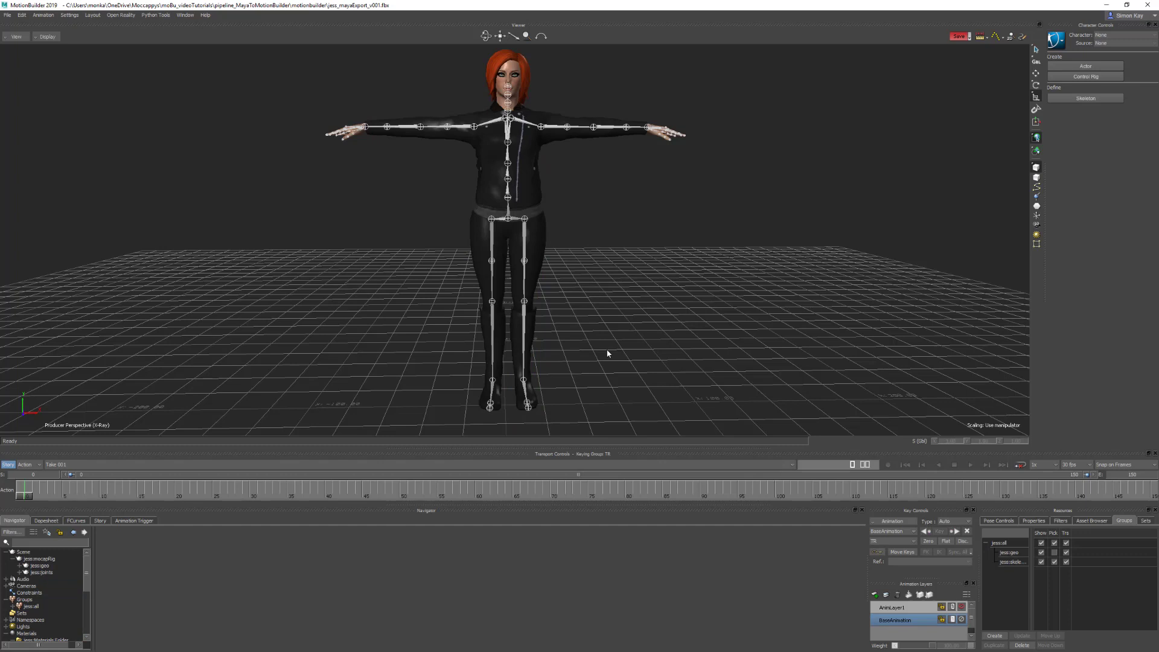
# Step: Select everything in the jess namespace with Select branch enabled, check the save options, and clear the selection
pyautogui.click(21, 15)
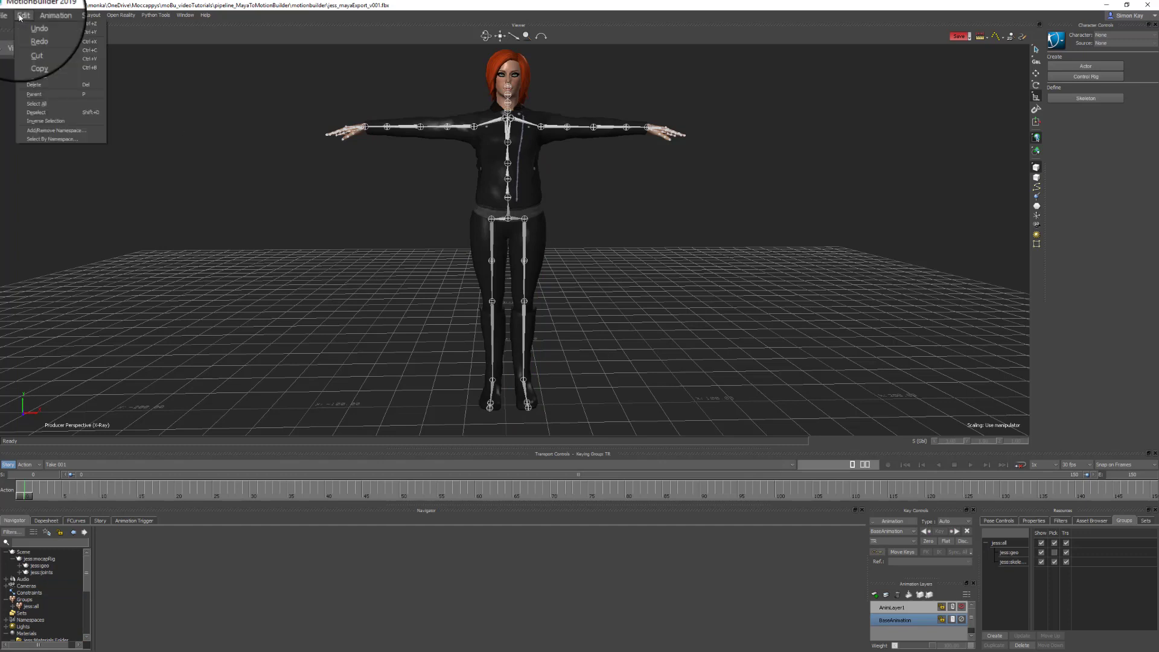
pyautogui.click(70, 142)
pyautogui.click(535, 313)
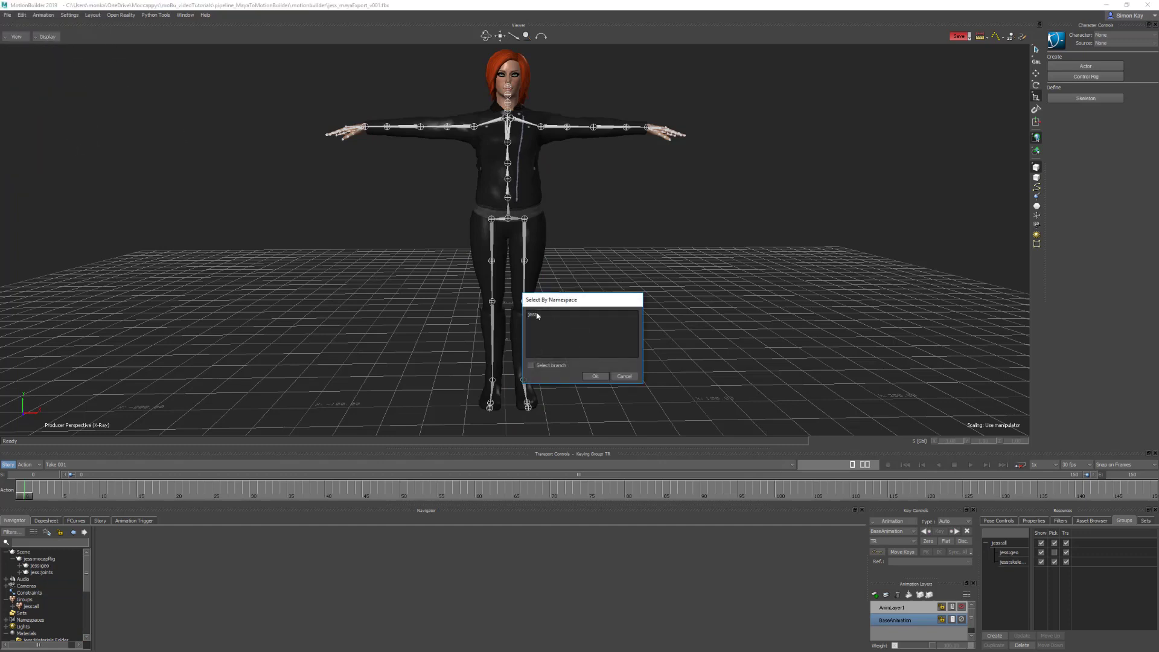
pyautogui.click(534, 367)
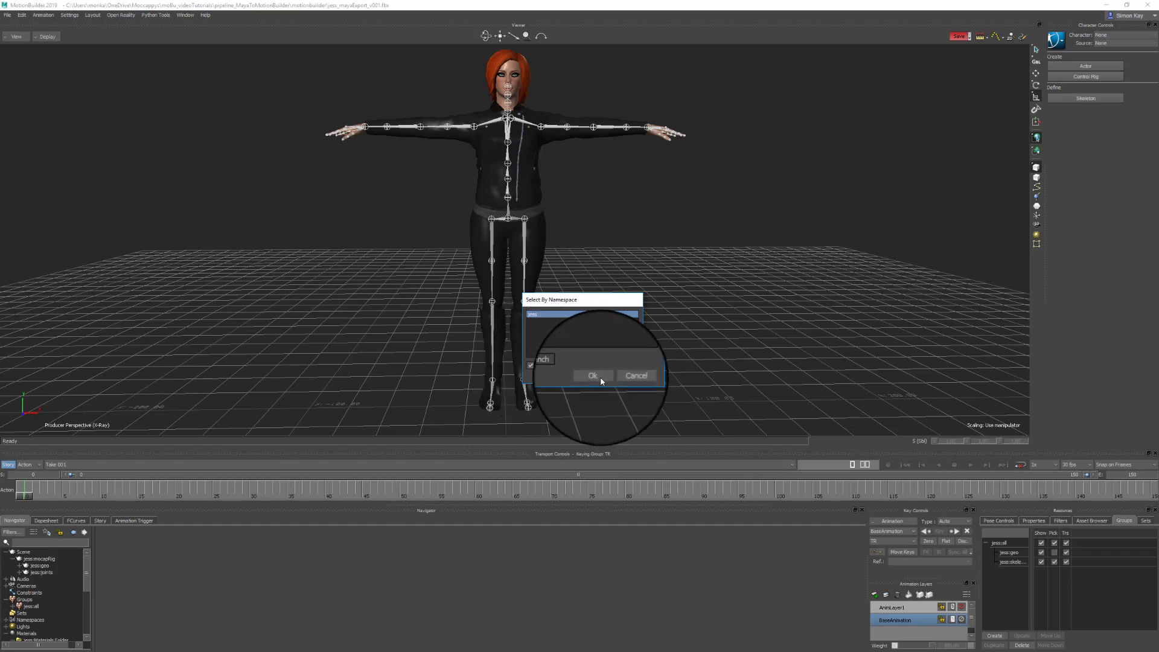
pyautogui.click(602, 377)
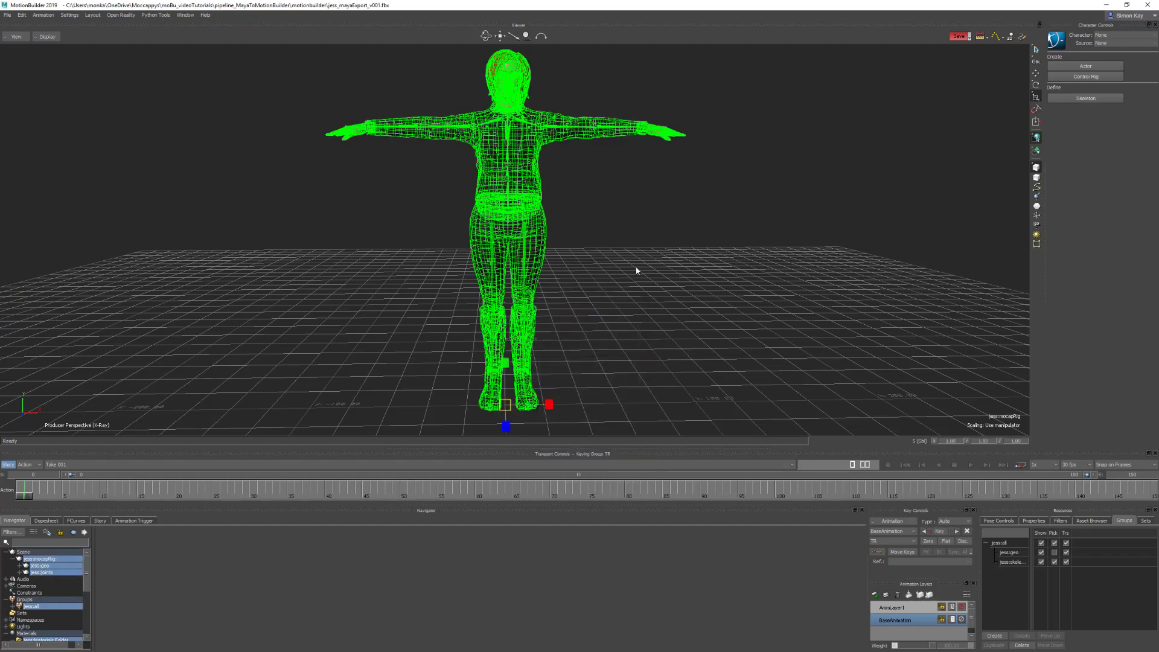
pyautogui.click(6, 16)
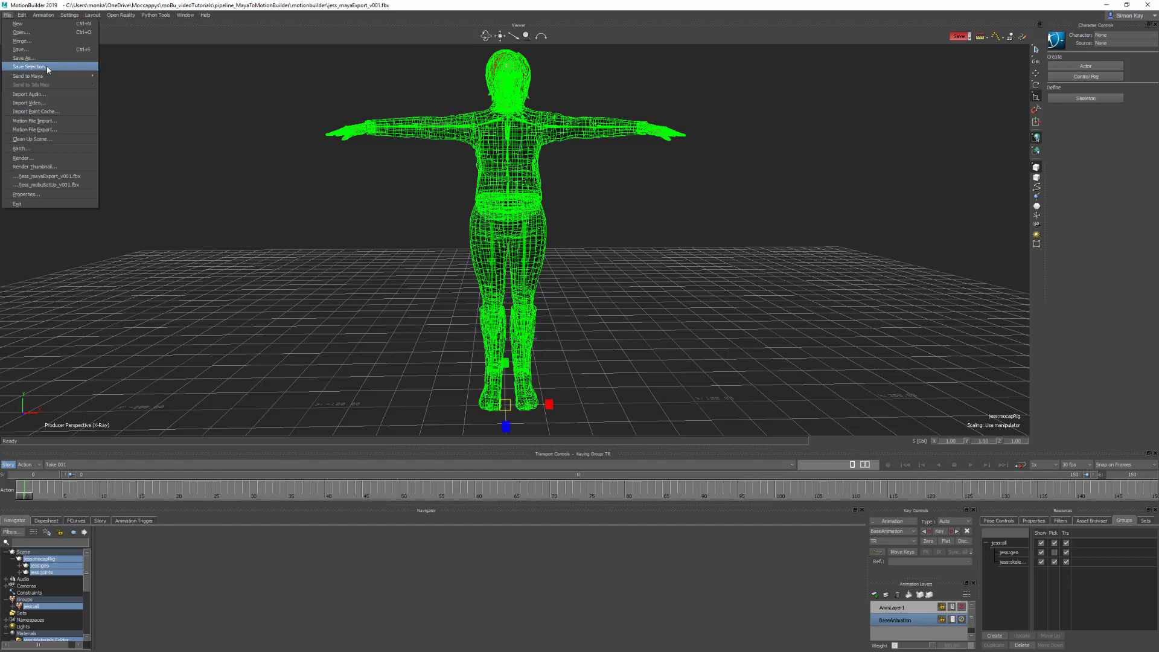
pyautogui.click(329, 220)
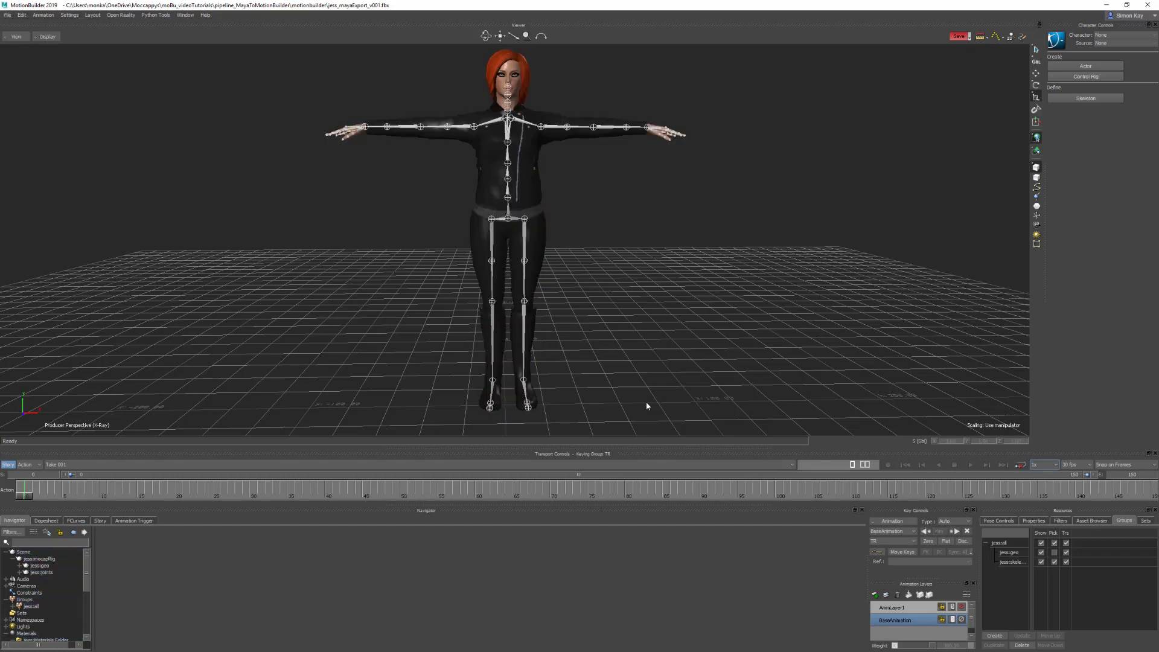
# Step: Set the playback speed to 1x, the frame rate to 30 fps and the time mode to Snap on Frames
pyautogui.click(1055, 465)
pyautogui.click(1038, 506)
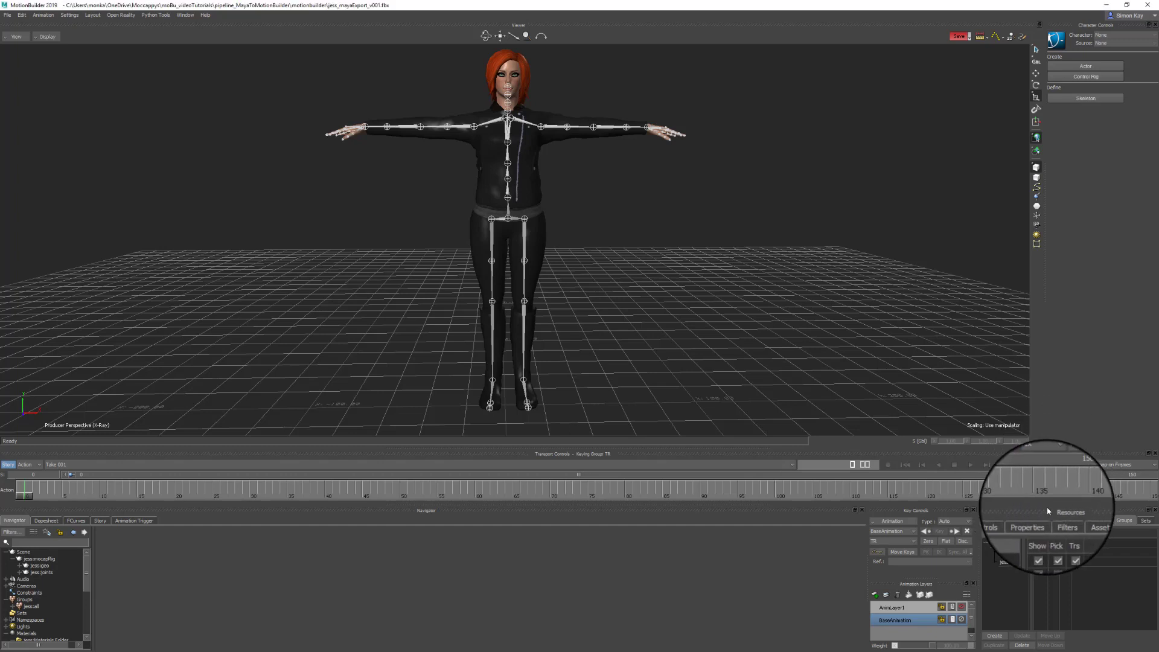
pyautogui.click(1074, 468)
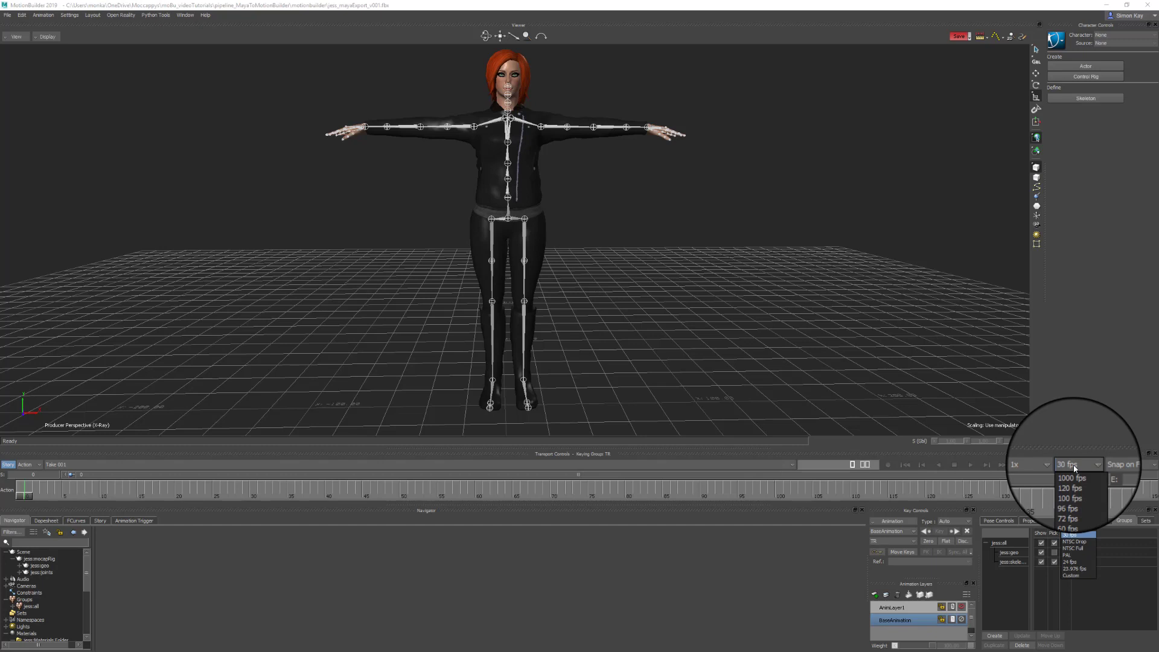
pyautogui.click(1075, 537)
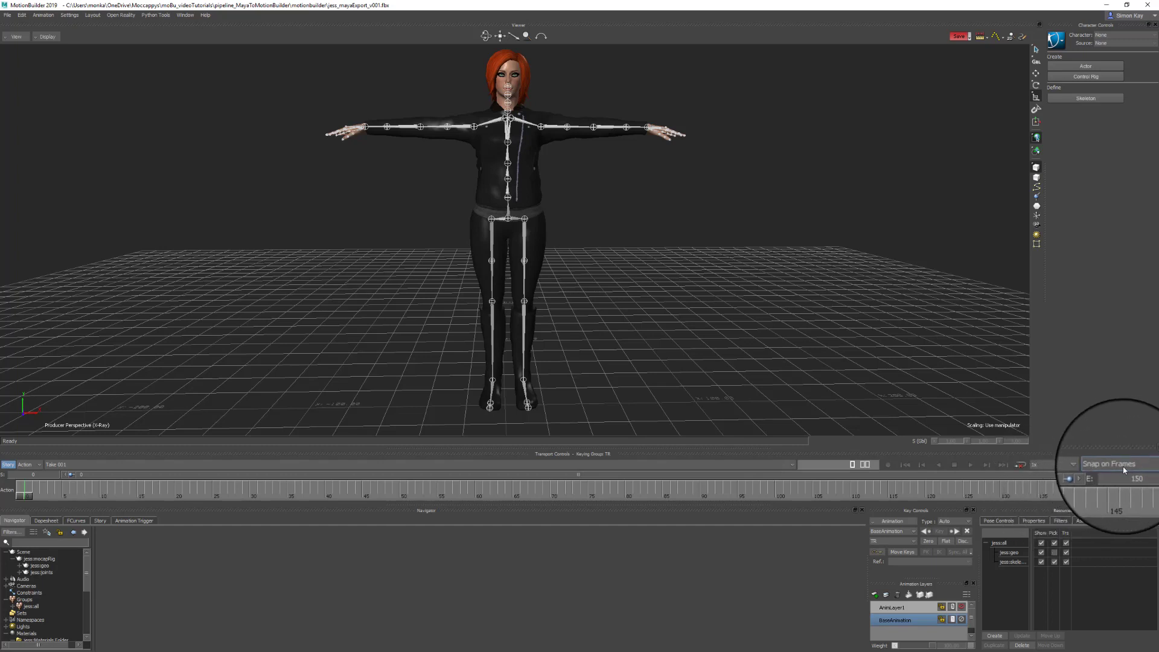
pyautogui.click(1122, 465)
pyautogui.click(1118, 478)
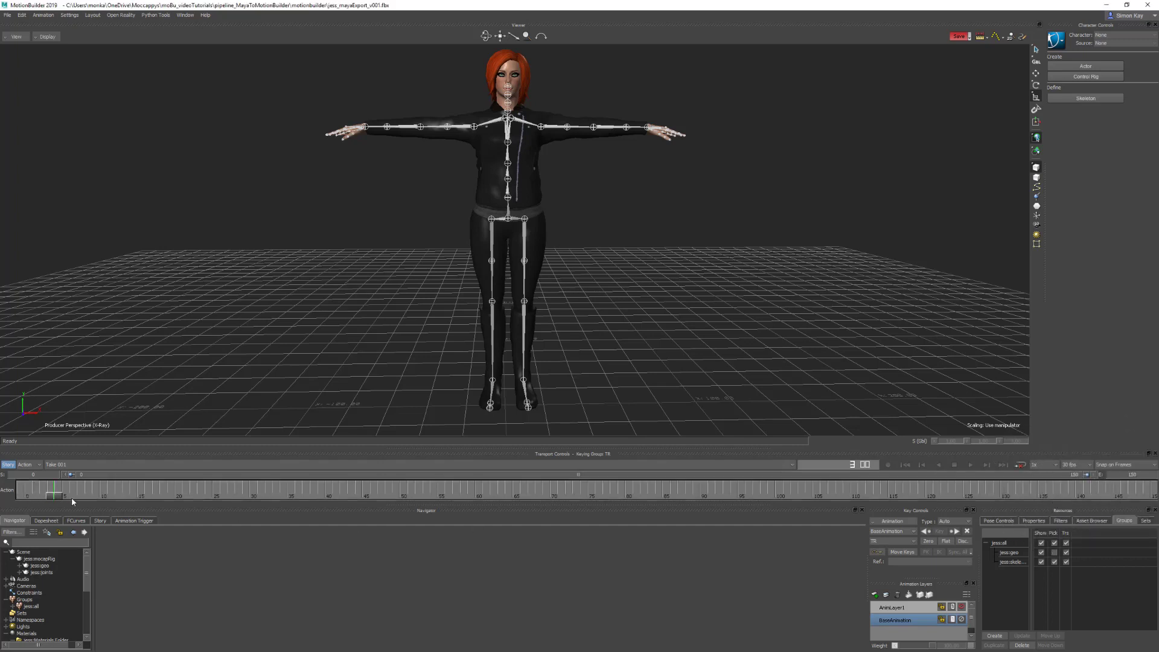
# Step: Scrub the timeline to about frame 31 and return to the first frame
pyautogui.moveTo(130, 502); pyautogui.dragTo(255, 499)
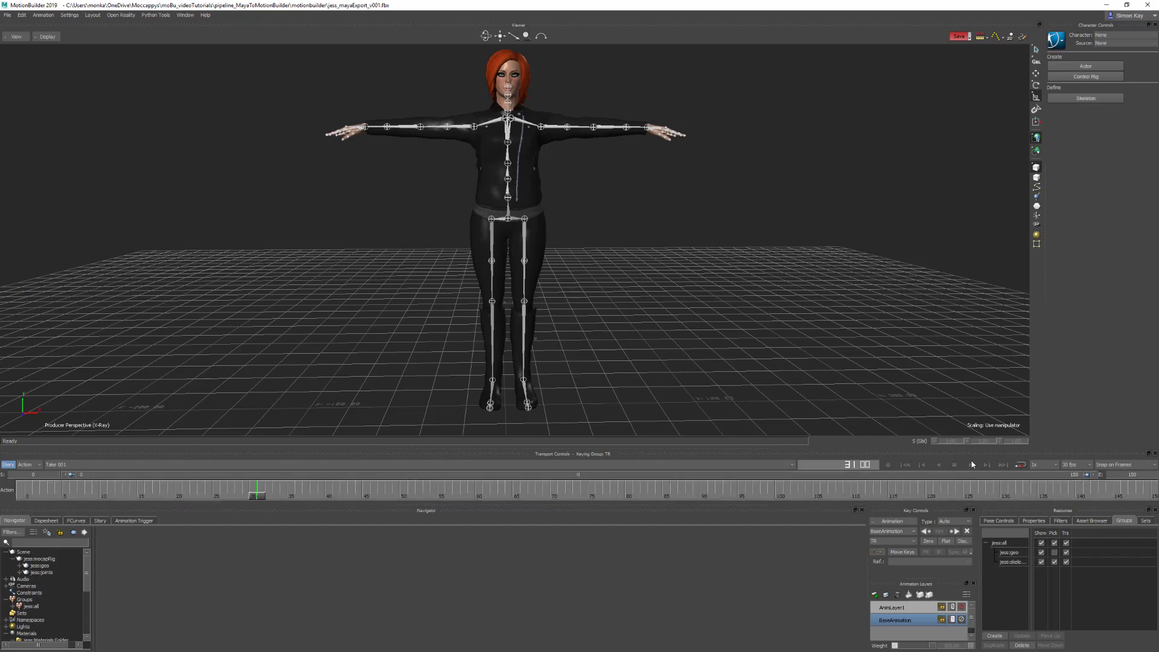
pyautogui.click(971, 465)
pyautogui.click(905, 465)
# Step: Set the timeline's end frame to 30, scrub through the range and return to the first frame
pyautogui.doubleClick(1131, 475)
pyautogui.write('148')
pyautogui.press('Return')
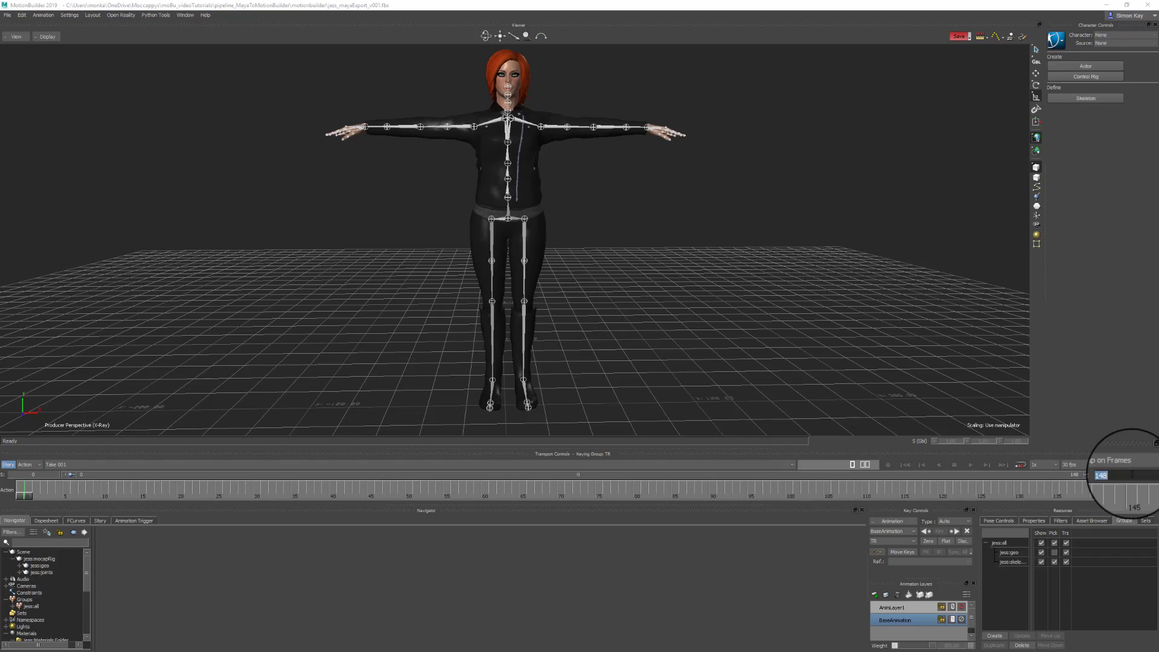
pyautogui.write('0')
pyautogui.press('Return')
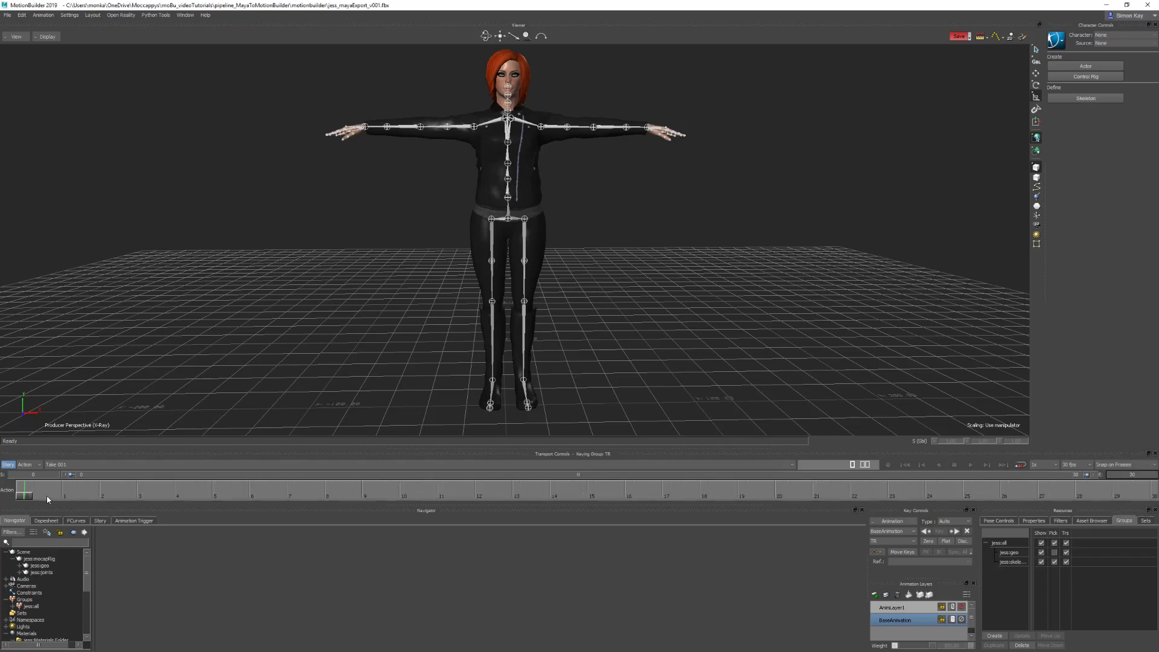
pyautogui.moveTo(26, 495); pyautogui.dragTo(1112, 492)
pyautogui.press('Home')
# Step: Switch the viewer to Models only display and view the character from the front and back
pyautogui.scroll(-2, 639, 247)
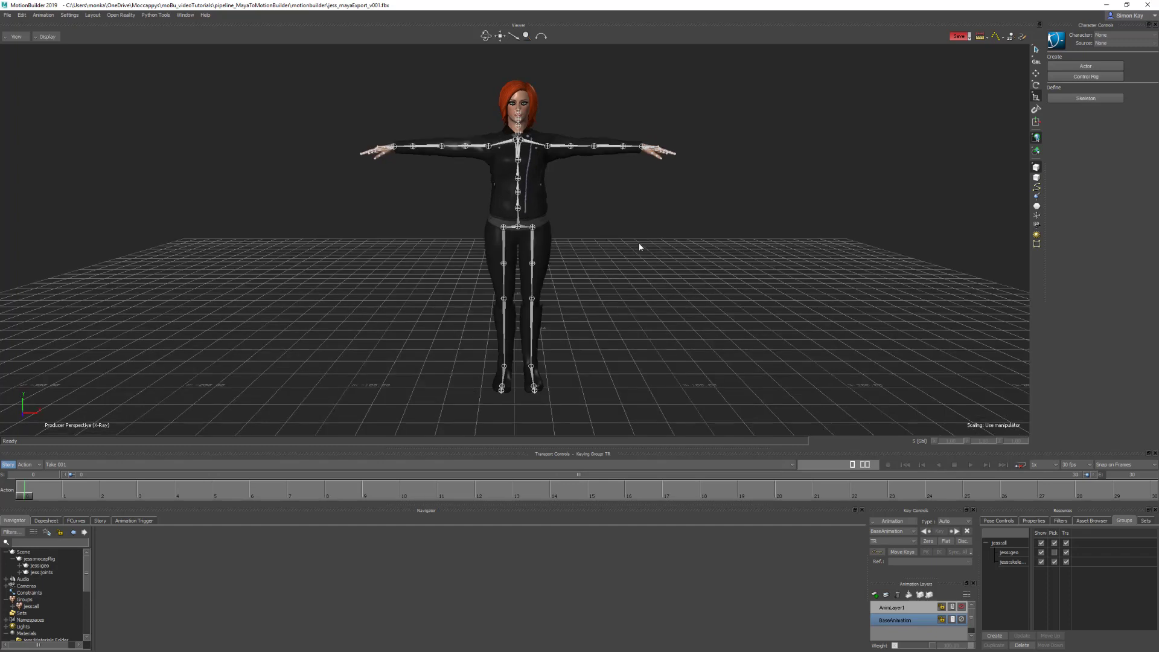
pyautogui.hotkey('ctrl', 'a')
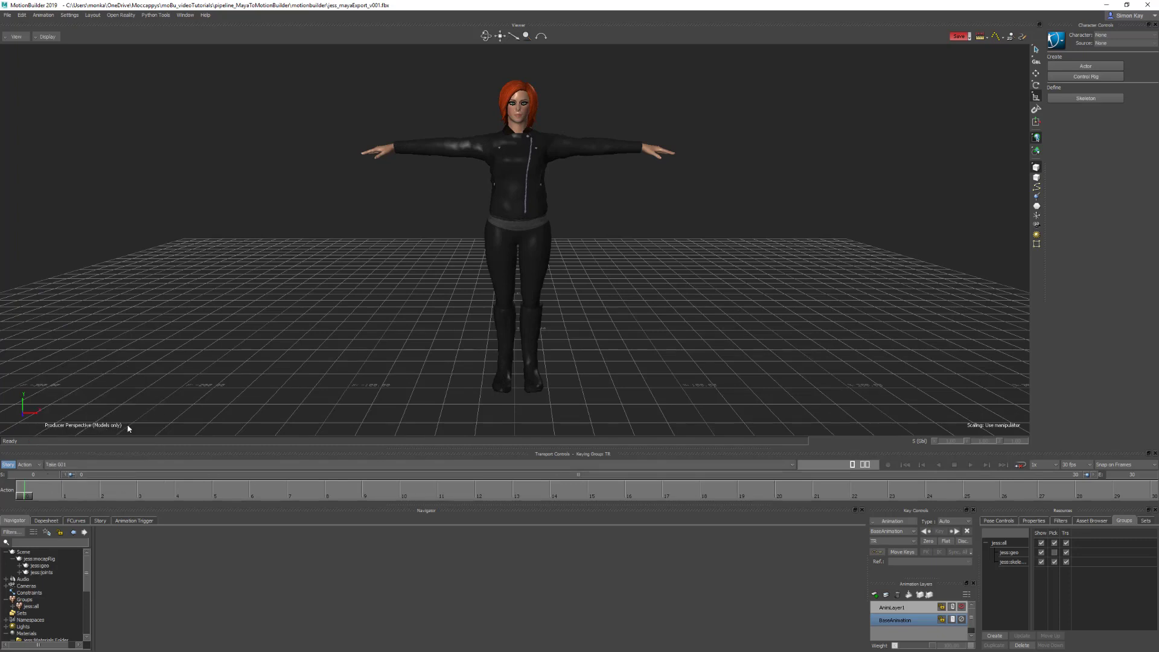
pyautogui.hotkey('ctrl', 'f')
pyautogui.scroll(2, 655, 322)
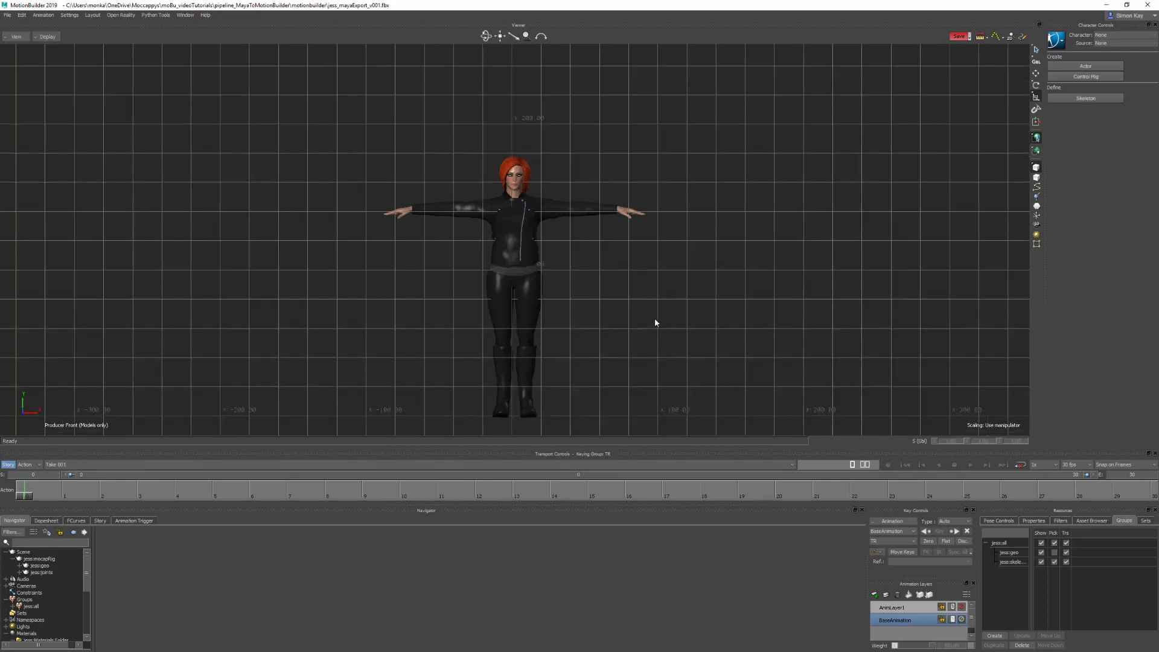
pyautogui.hotkey('ctrl', 'b')
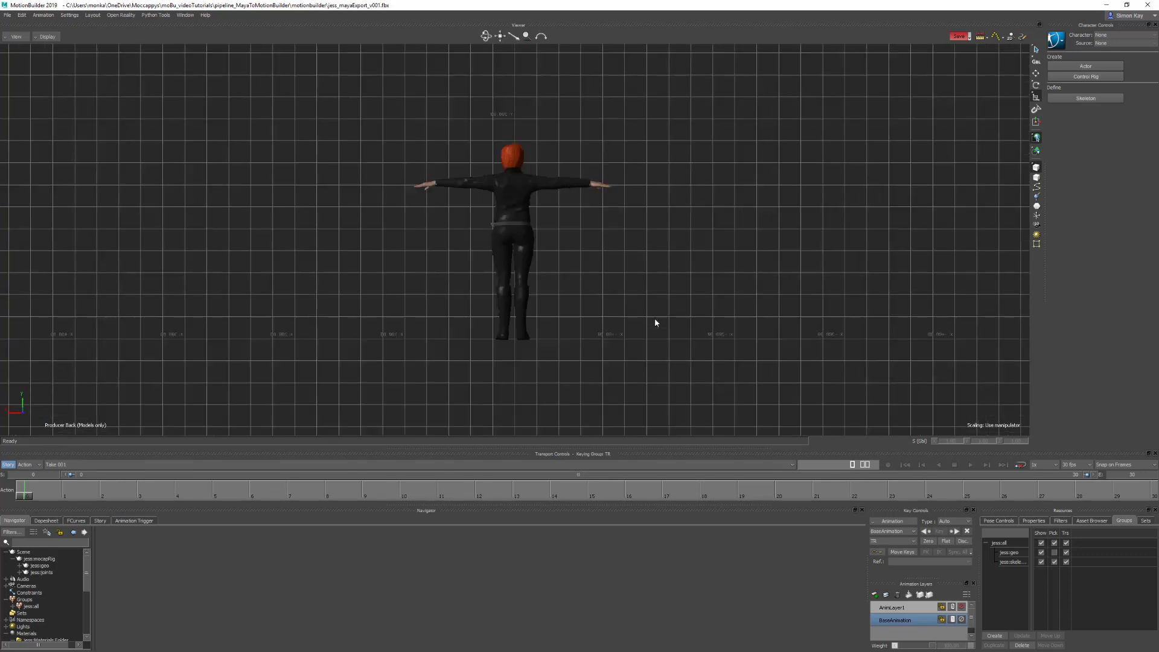
pyautogui.scroll(2, 655, 320)
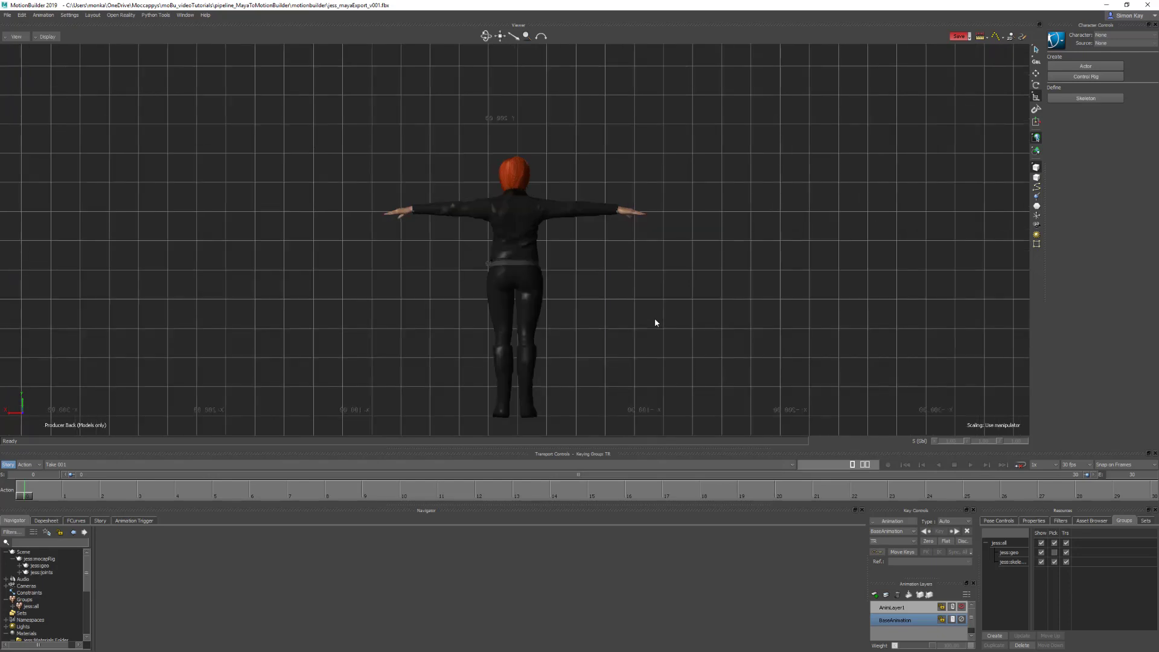
# Step: View the character from the right, left, top and bottom, framing it in the top view
pyautogui.hotkey('ctrl', 'r')
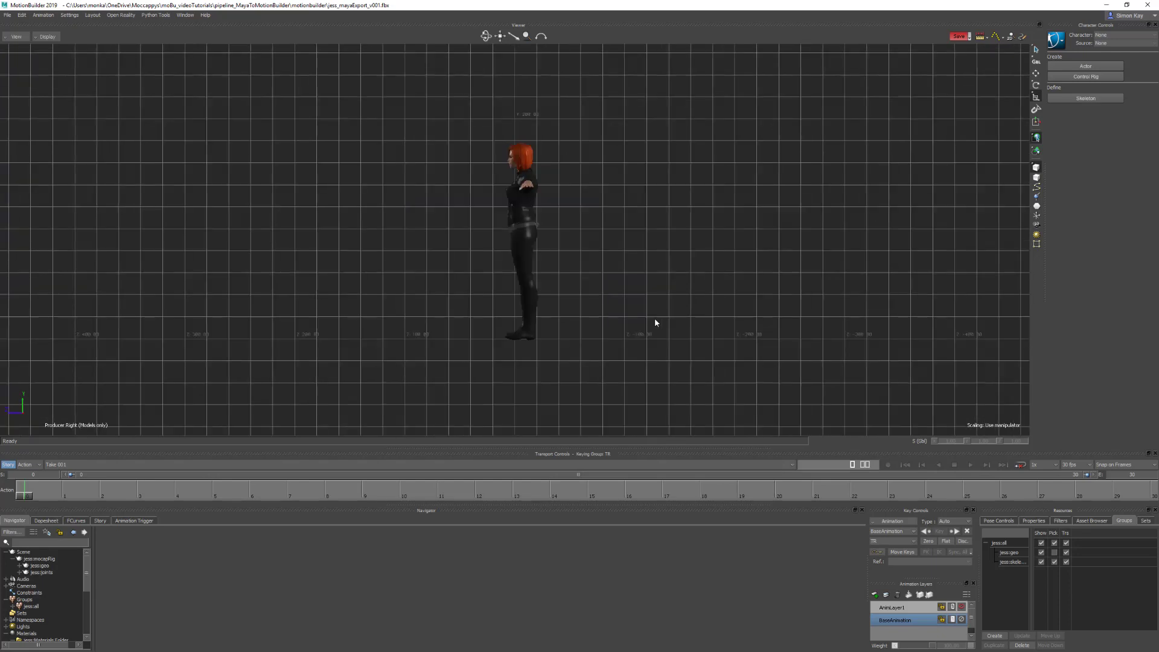
pyautogui.scroll(2, 655, 322)
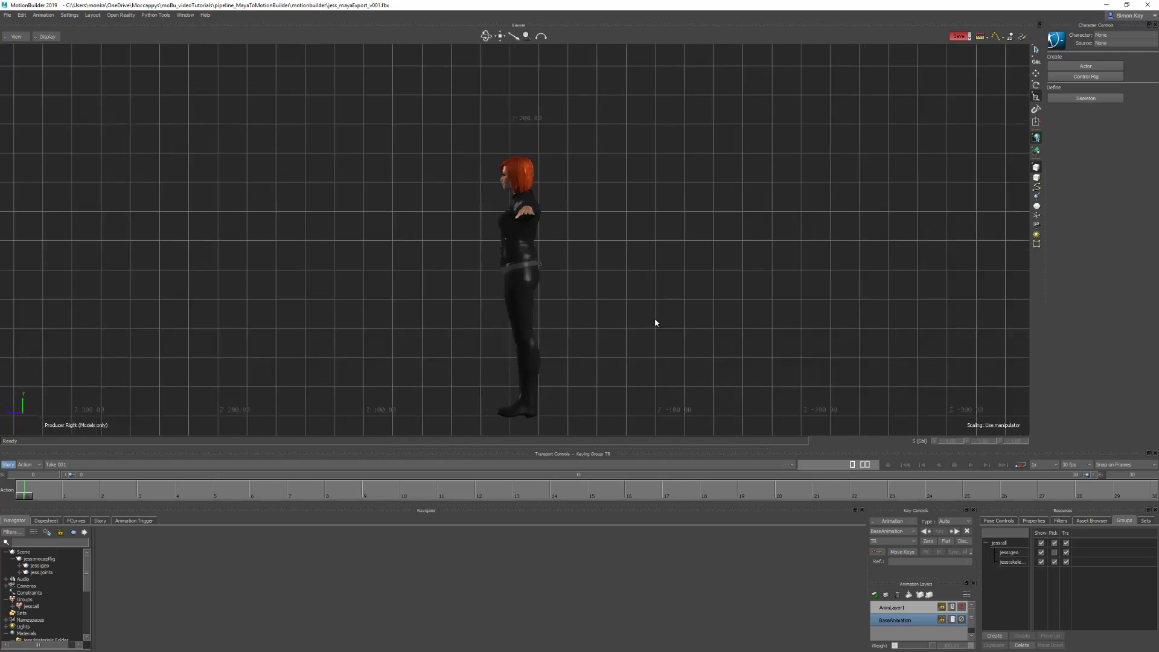
pyautogui.hotkey('ctrl', 'l')
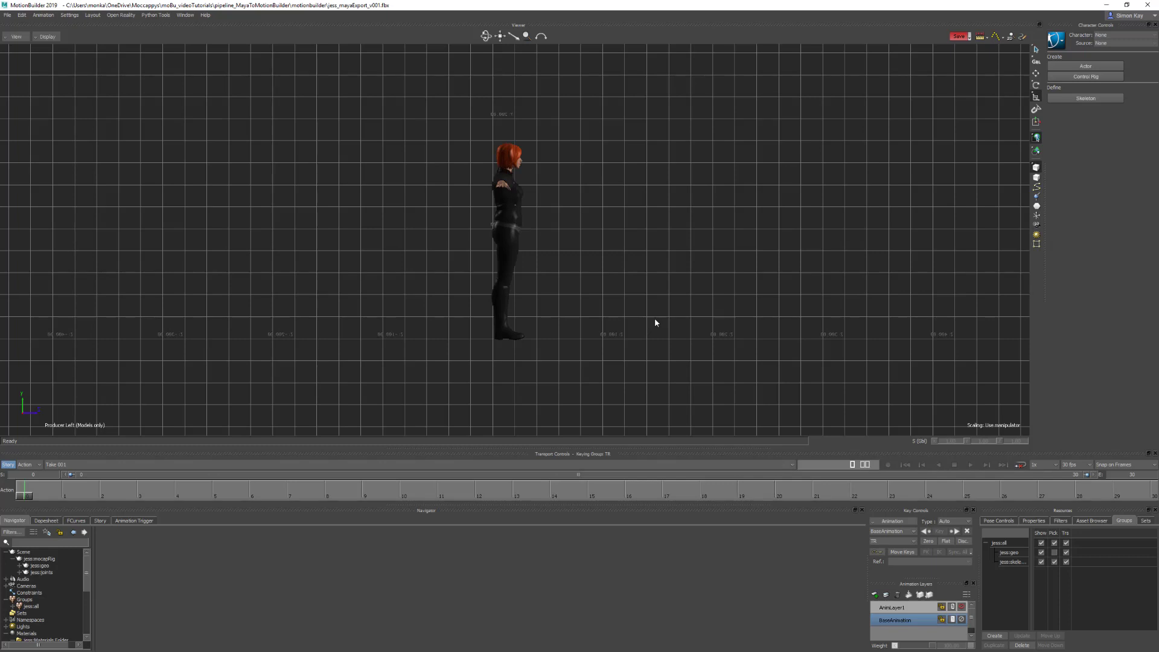
pyautogui.scroll(2, 655, 322)
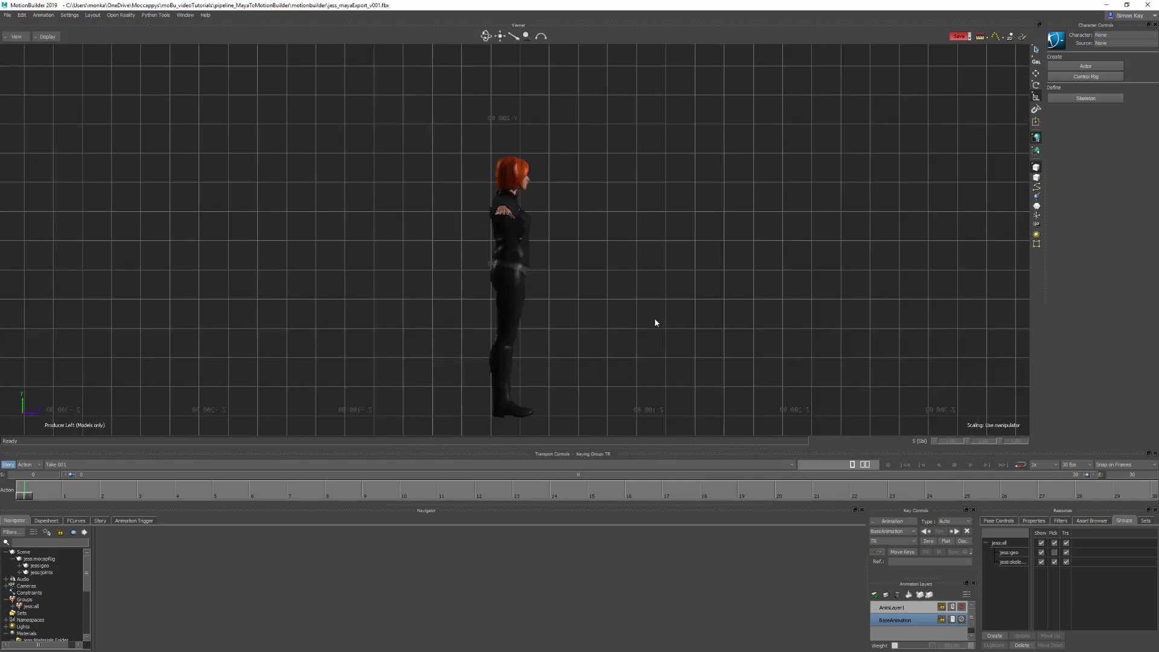
pyautogui.hotkey('ctrl', 't')
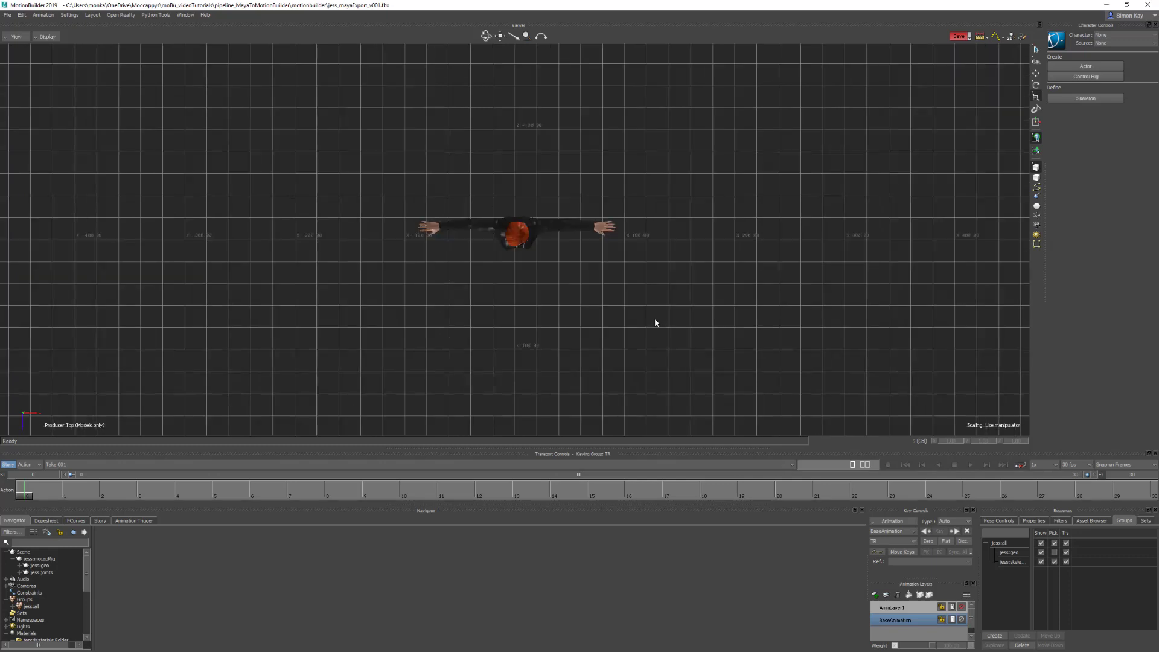
pyautogui.press('a')
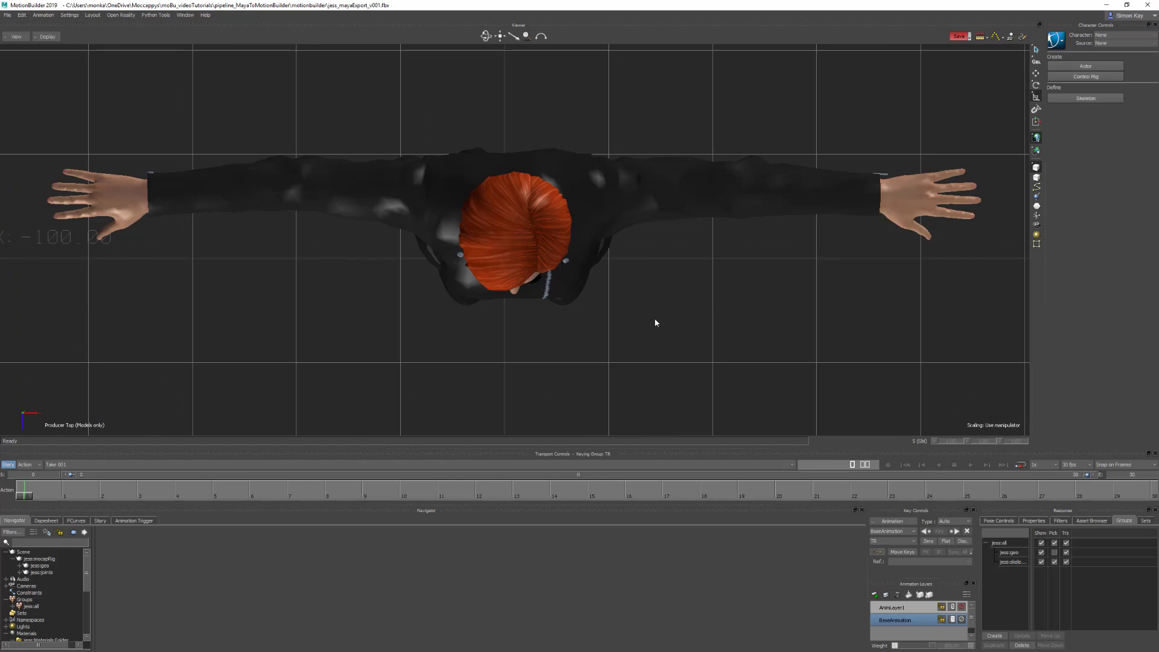
pyautogui.hotkey('ctrl', 'm')
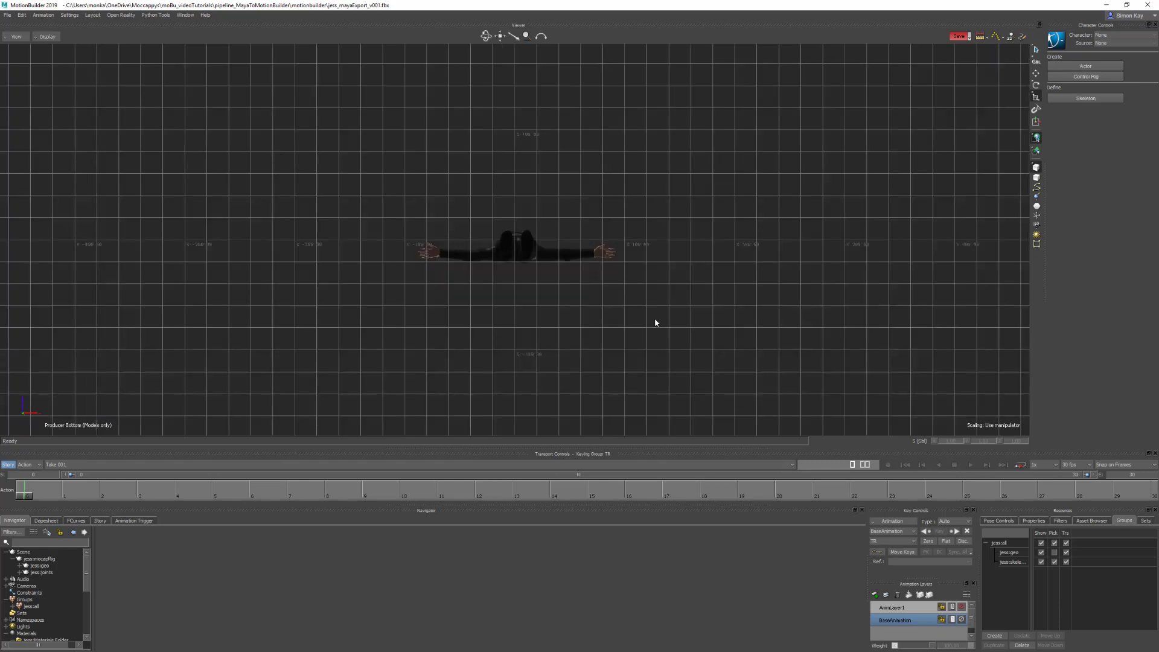
# Step: Frame the character in the bottom view
pyautogui.press('a')
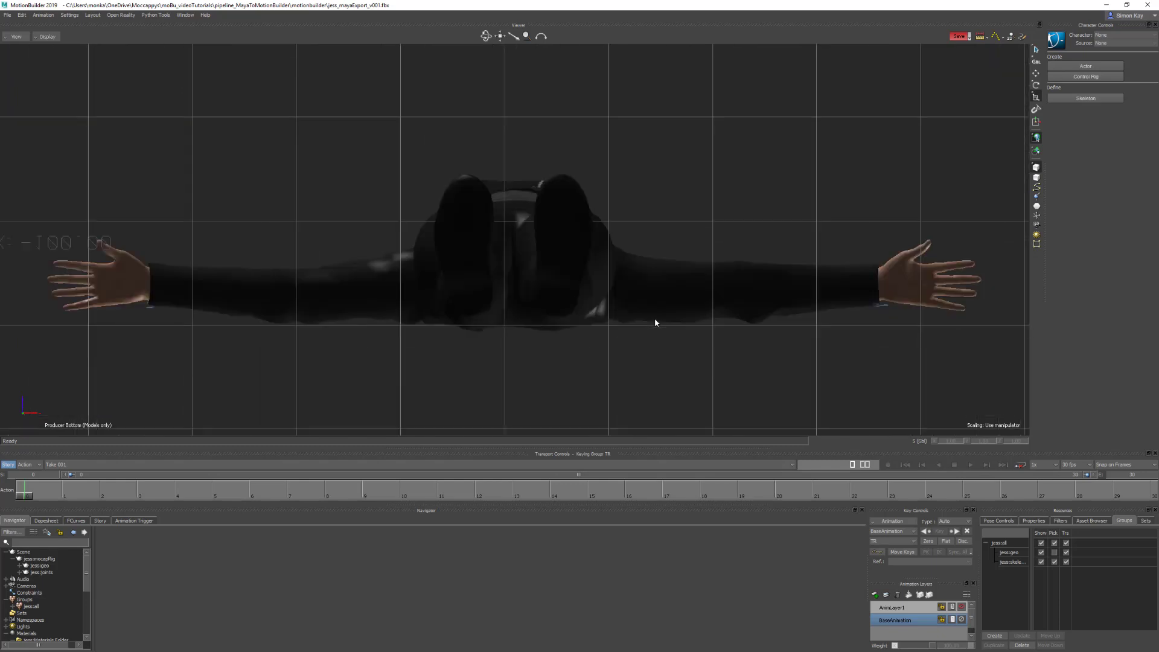
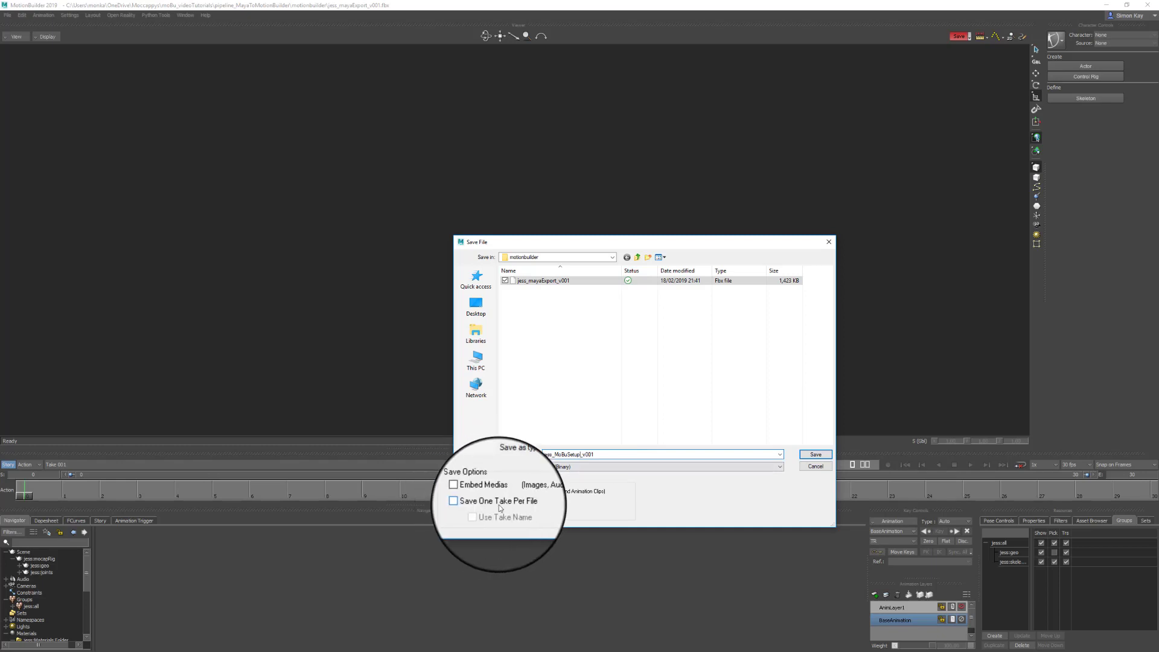
# Step: Save the scene as jess_MoBuSetup_v001 in the motionbuilder folder, with all scene elements saved and all animation discarded in the save options
pyautogui.click(815, 454)
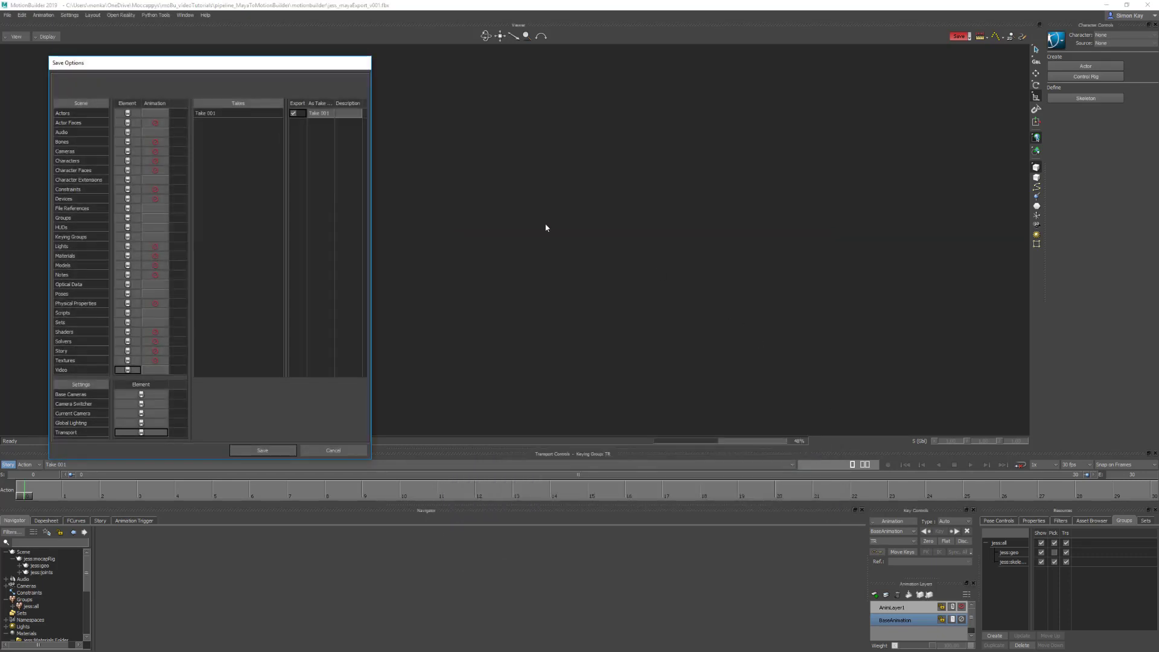
pyautogui.moveTo(211, 66); pyautogui.dragTo(564, 75)
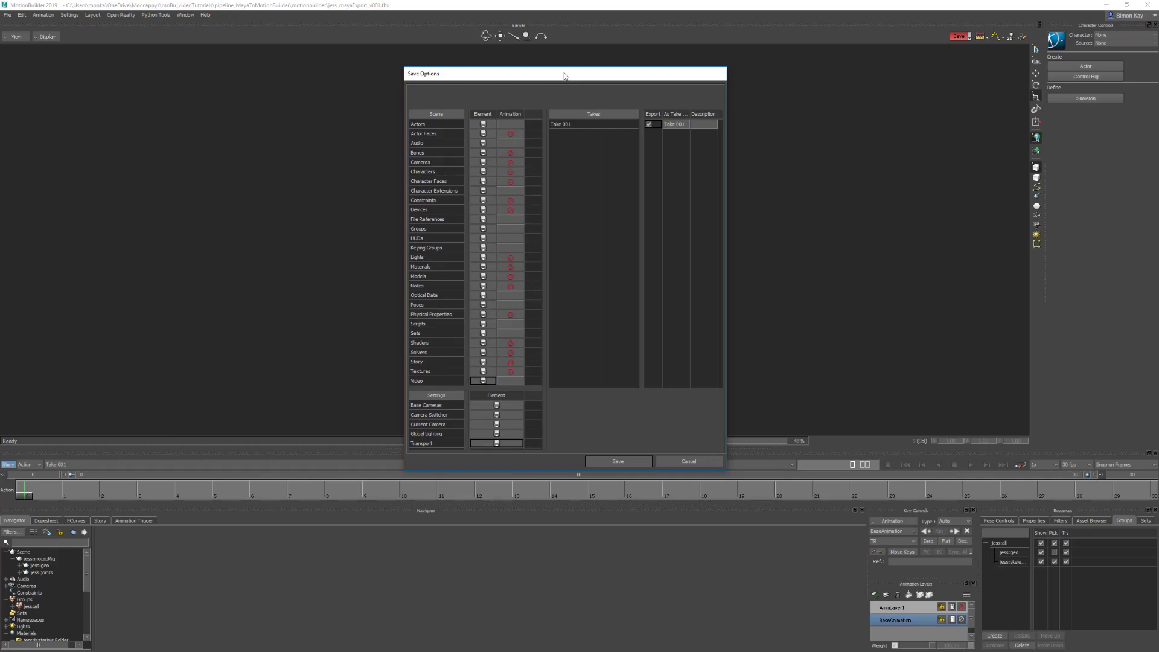
pyautogui.click(484, 117)
pyautogui.click(485, 118)
pyautogui.click(501, 120)
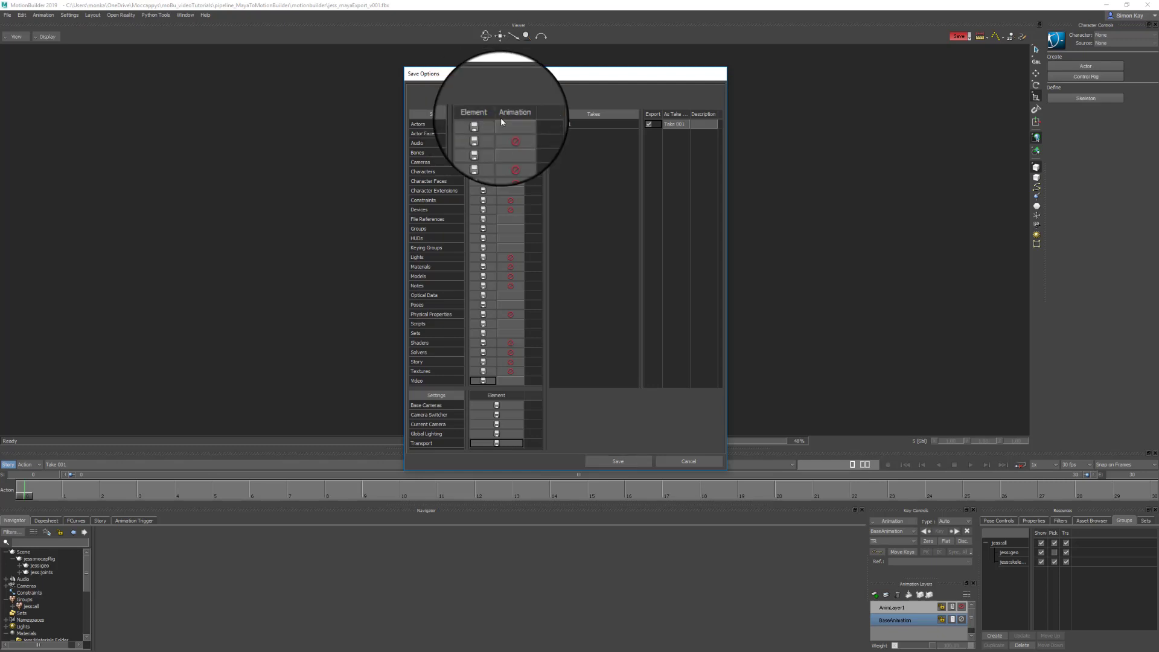
pyautogui.click(504, 119)
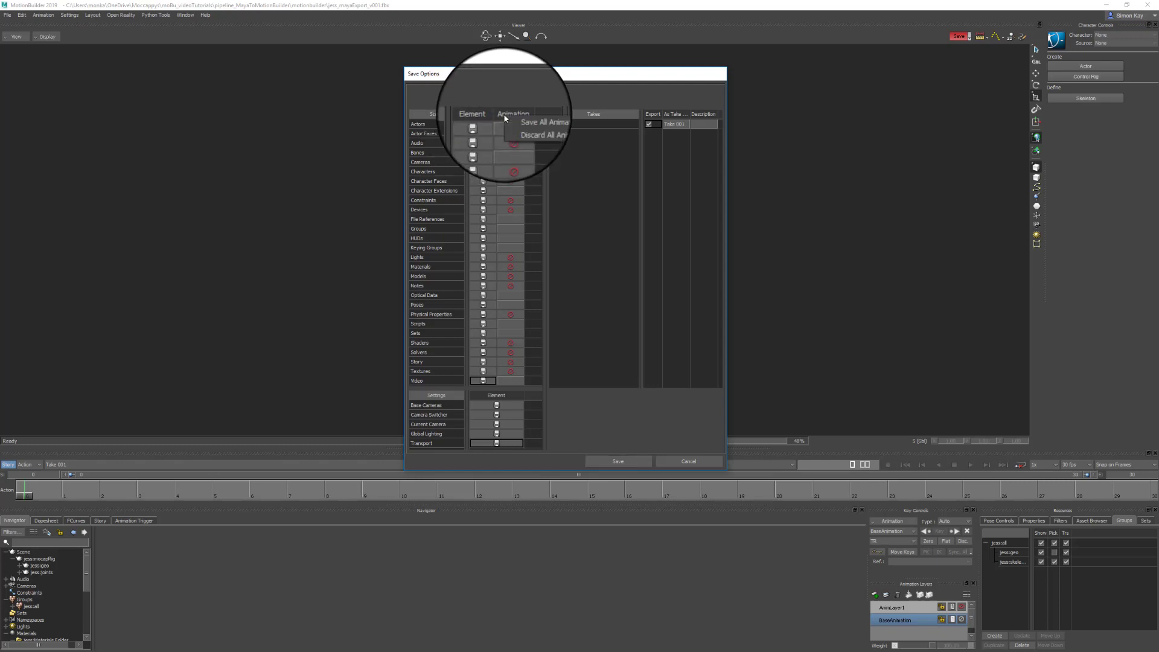
pyautogui.click(531, 128)
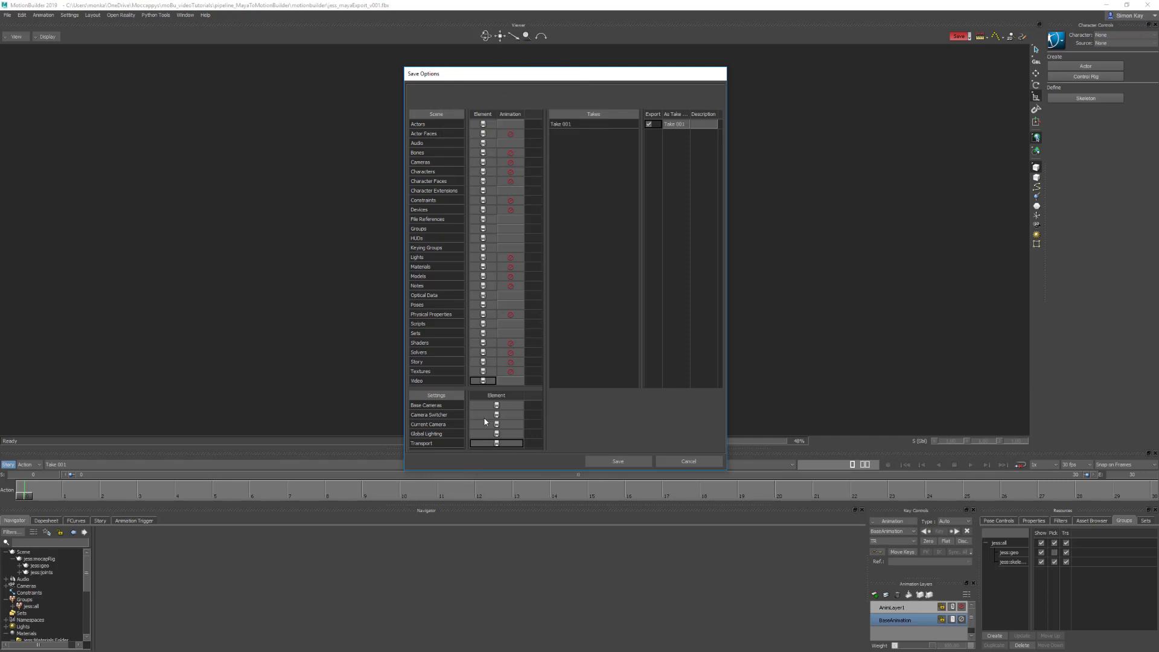
# Step: Choose to save all settings, exclude Take 001 from the export and complete the save
pyautogui.click(496, 395)
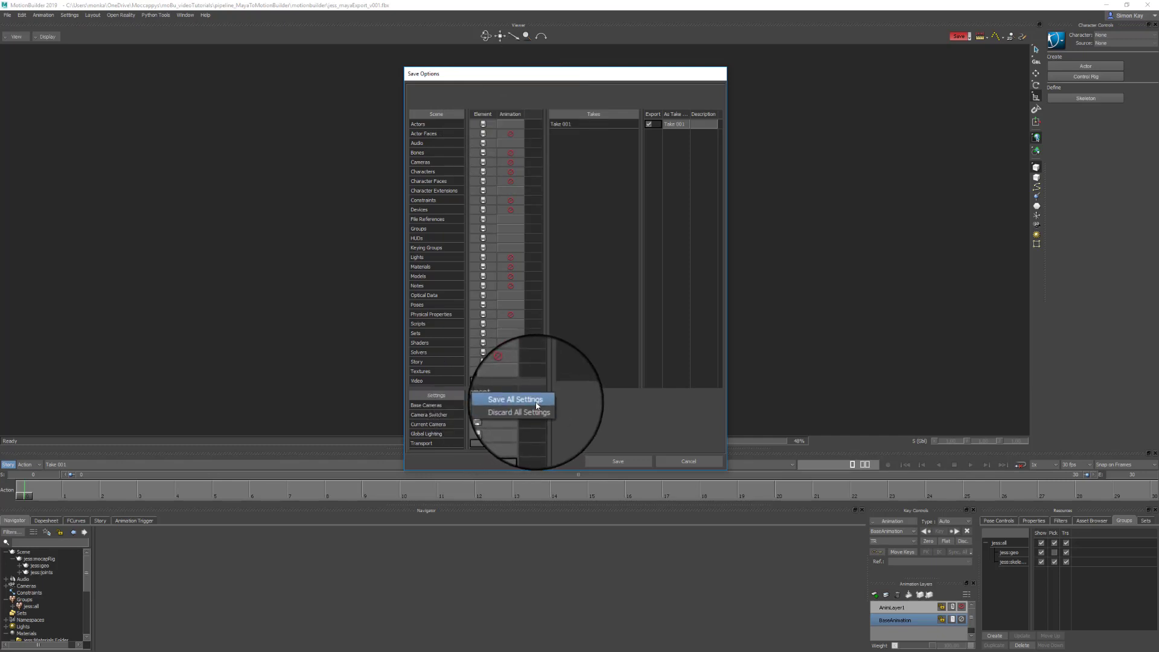
pyautogui.click(535, 401)
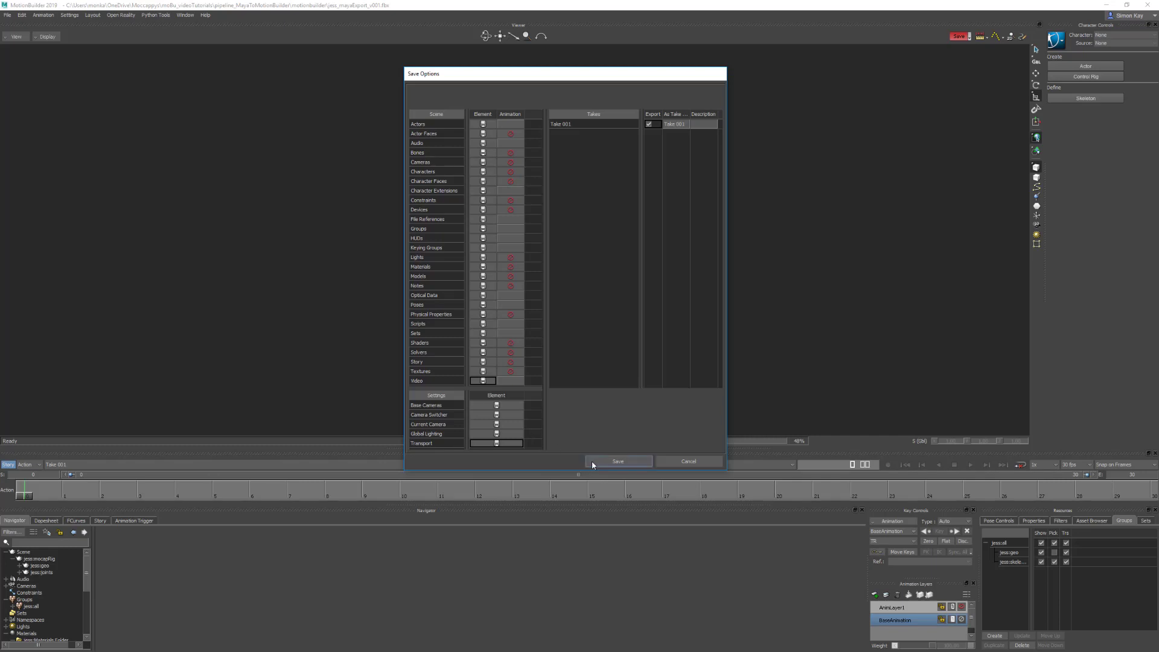
pyautogui.click(648, 125)
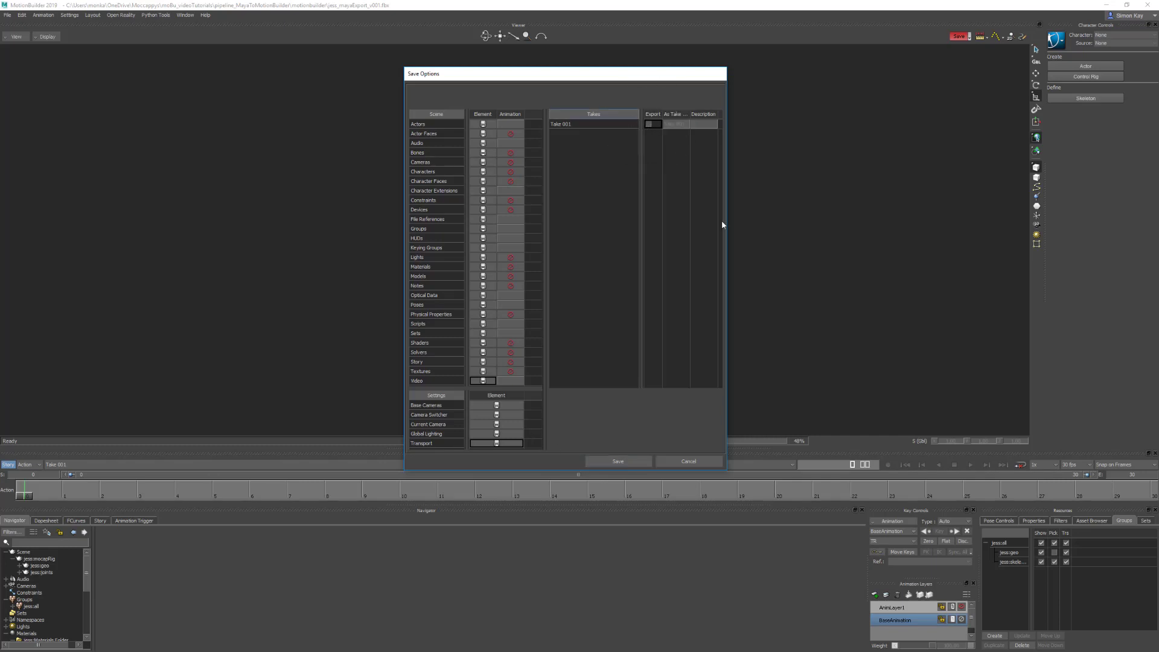
pyautogui.click(616, 463)
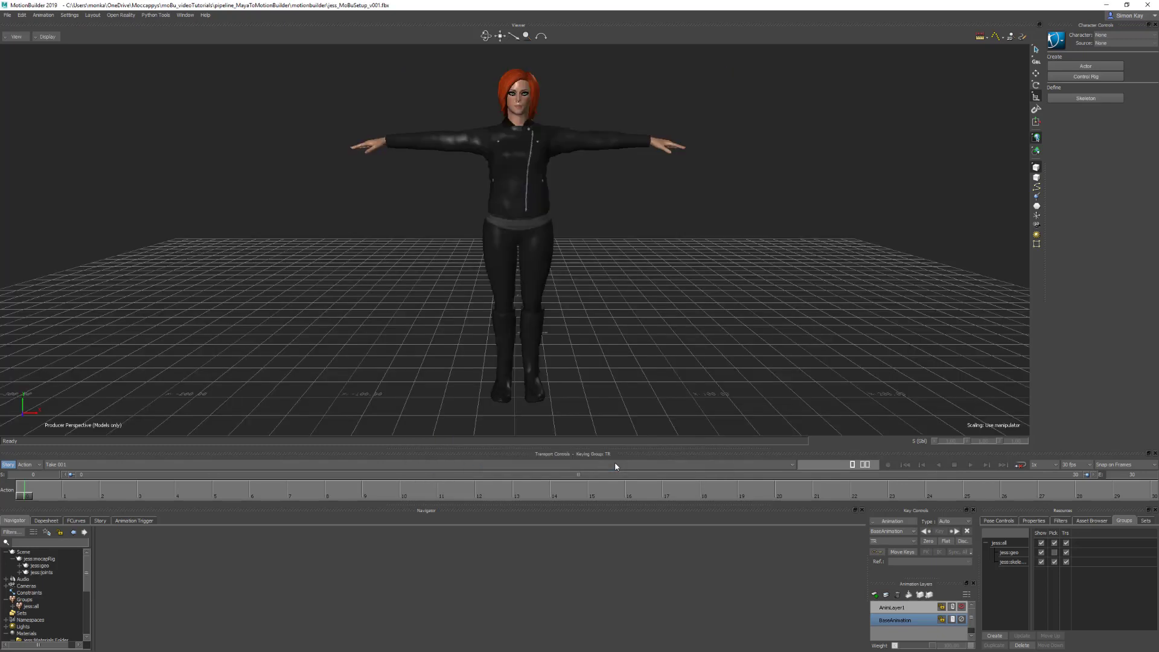